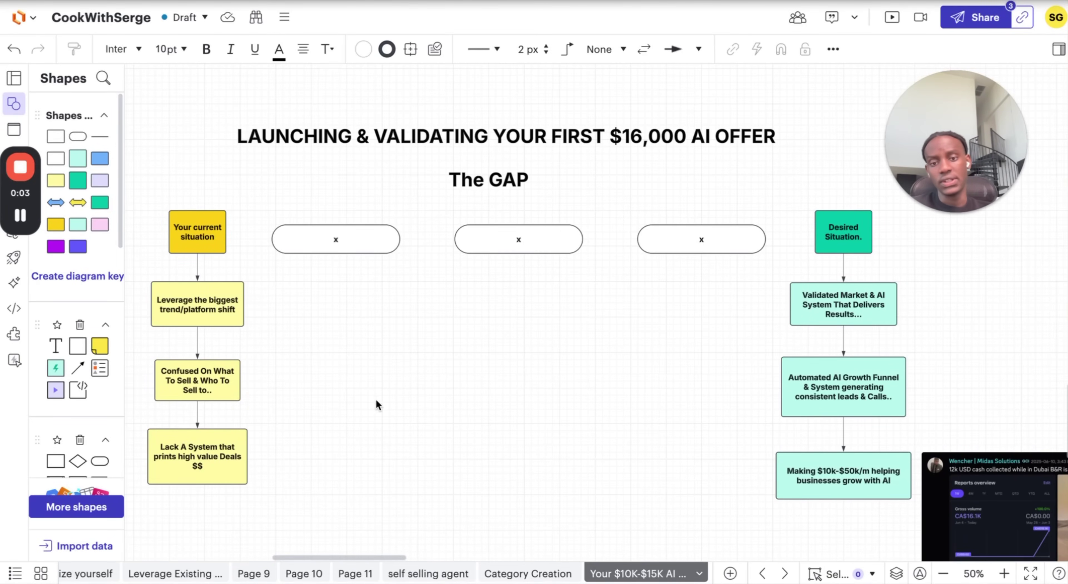
Drop the client-win chat screenshot onto the canvas, shrink it, and set it beside Desired Situation
left_click_drag(991, 504, 673, 549)
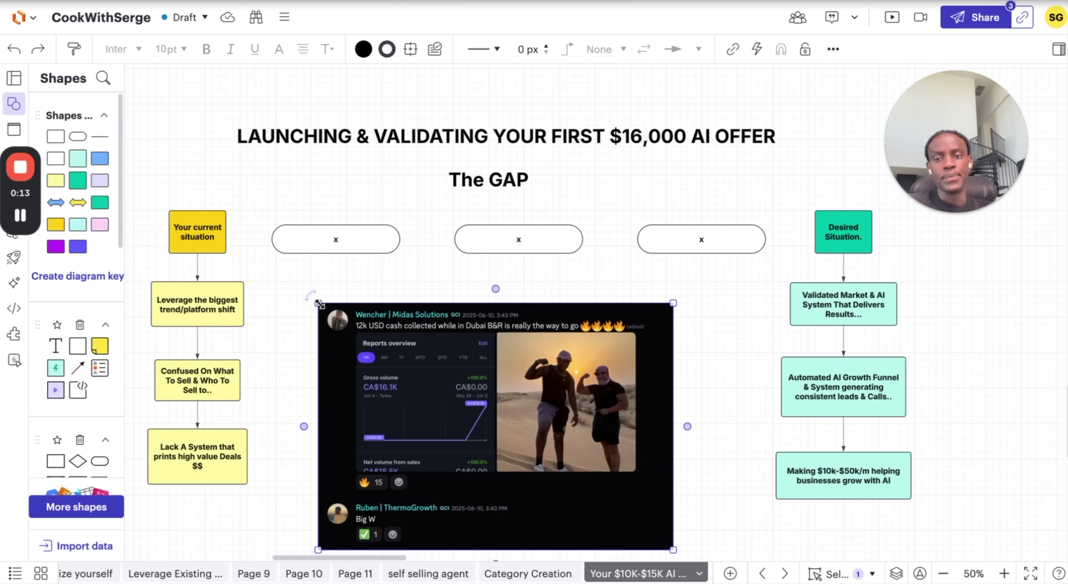
left_click_drag(319, 303, 375, 342)
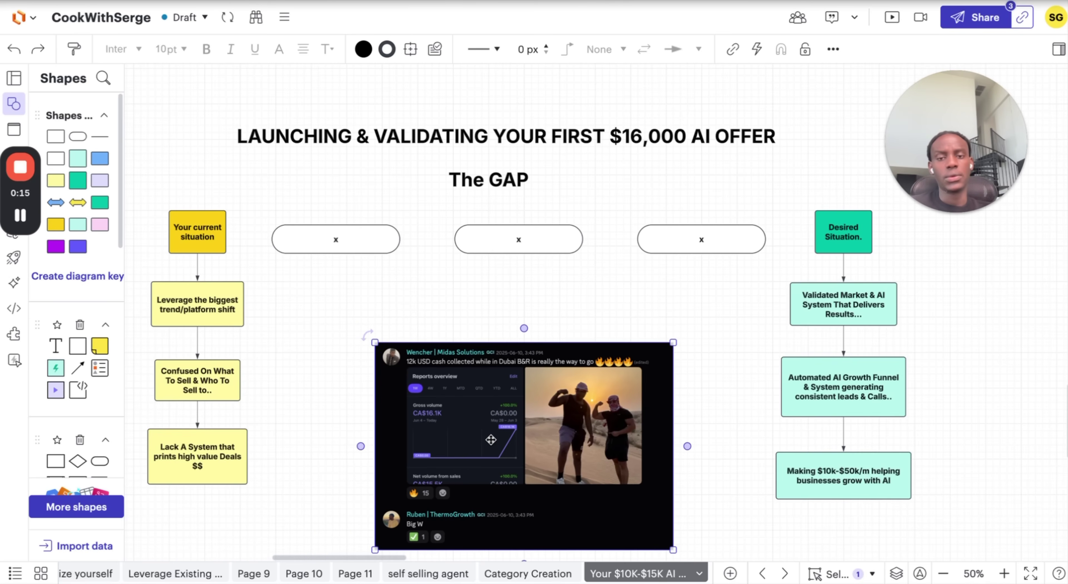
left_click_drag(483, 437, 1019, 436)
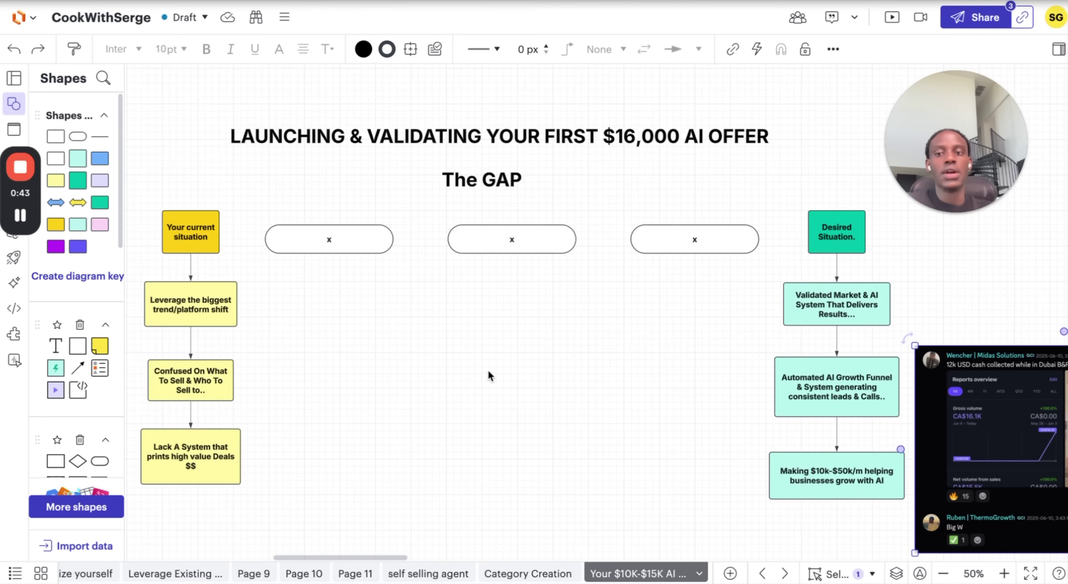
scroll(138, 412, "left", 3)
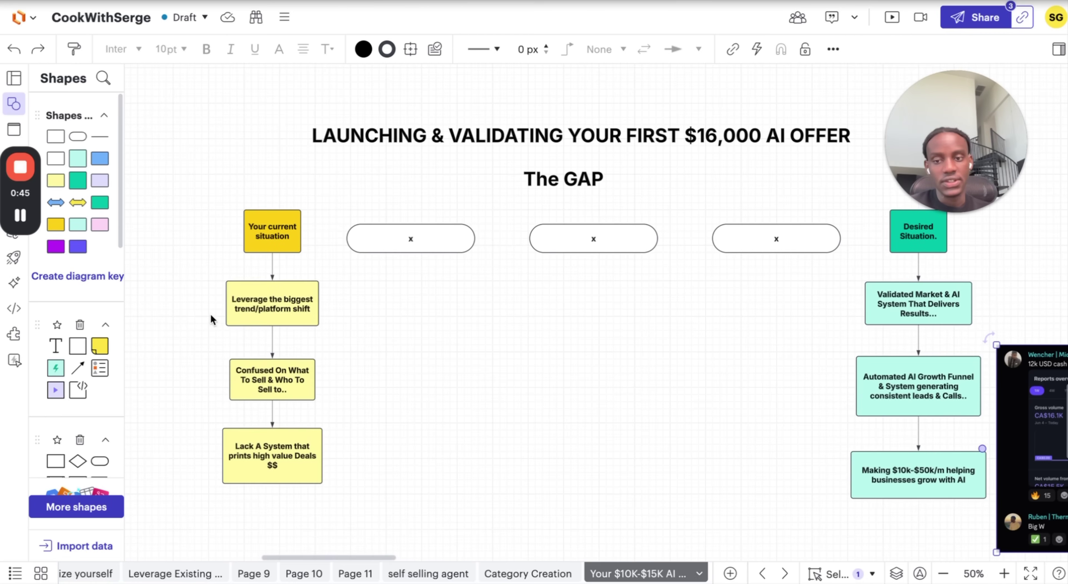
left_click_drag(172, 286, 353, 310)
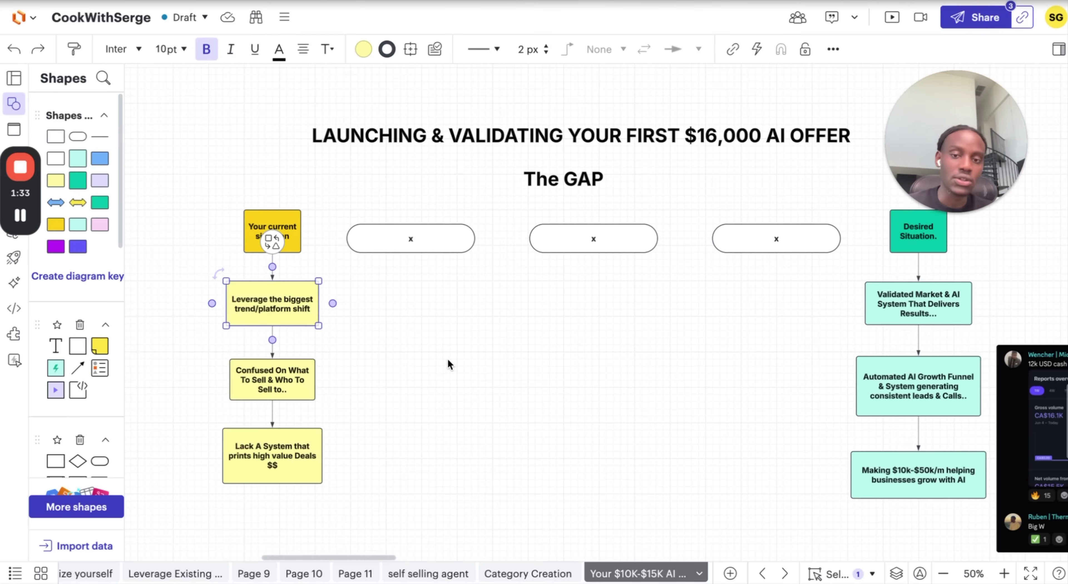
left_click(402, 354)
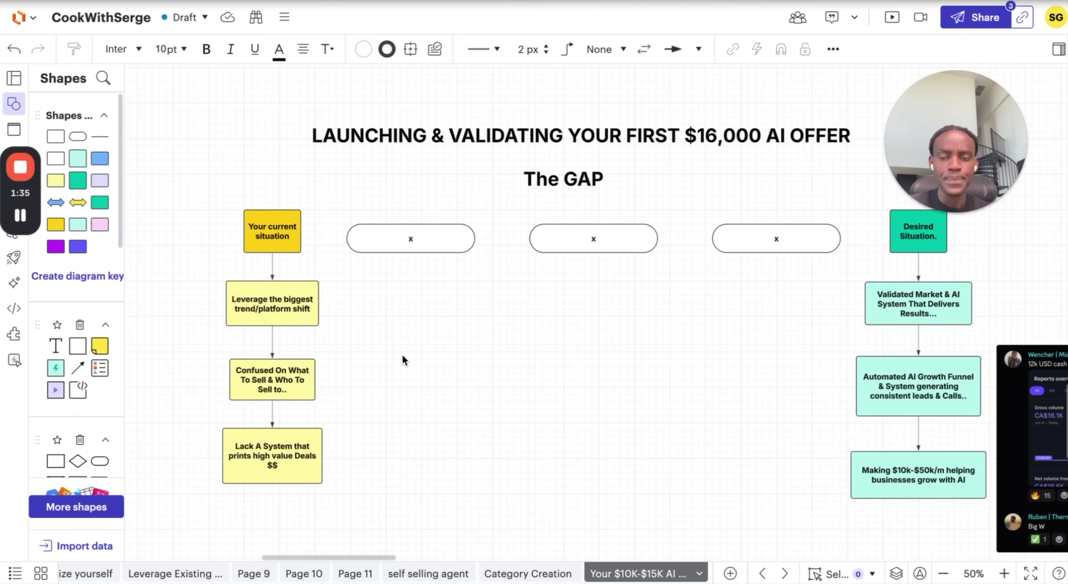
left_click_drag(193, 360, 334, 395)
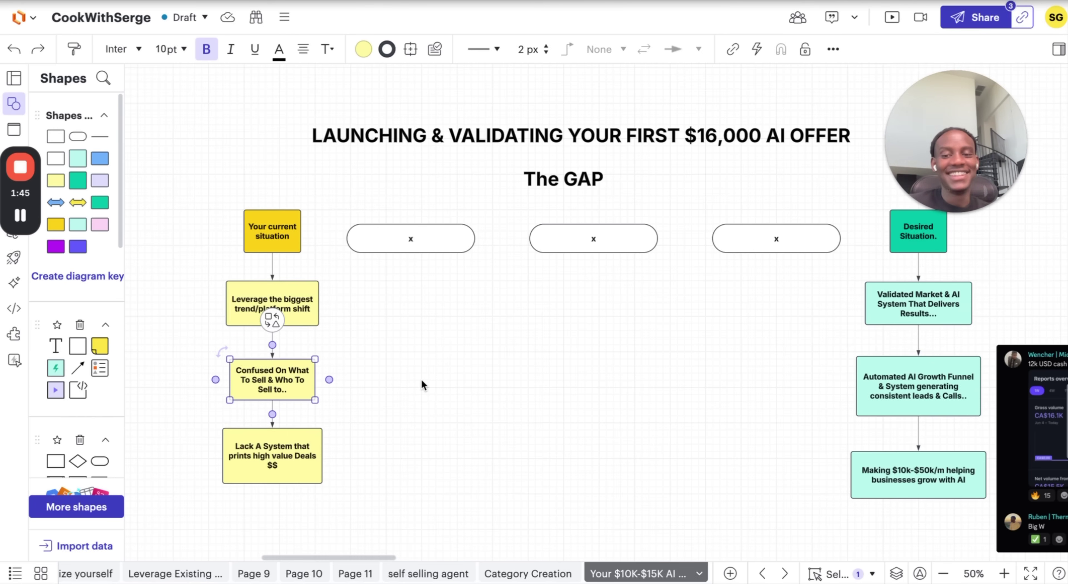
left_click(418, 390)
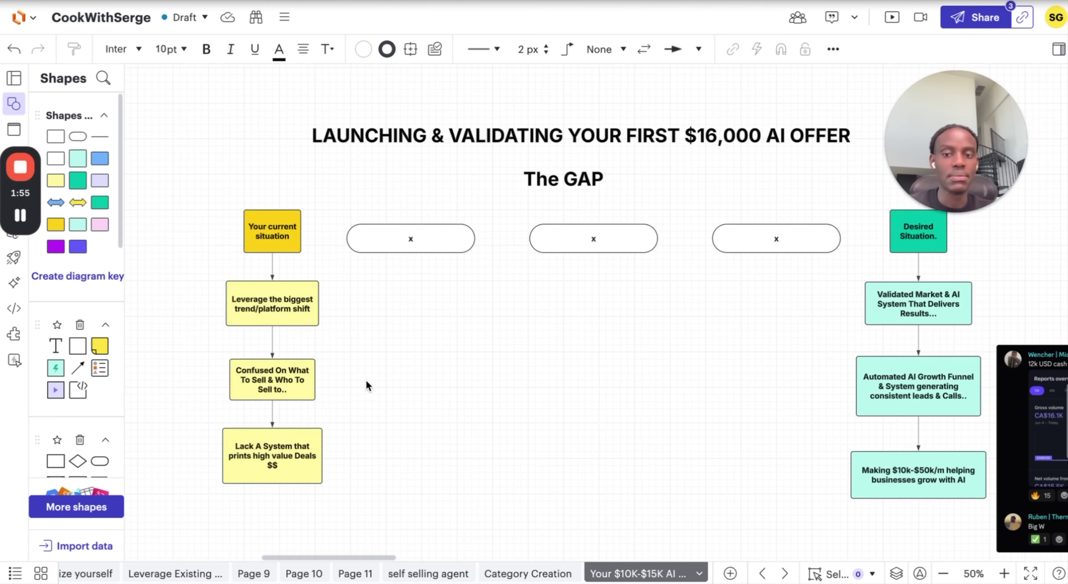
scroll(359, 386, "down", 2)
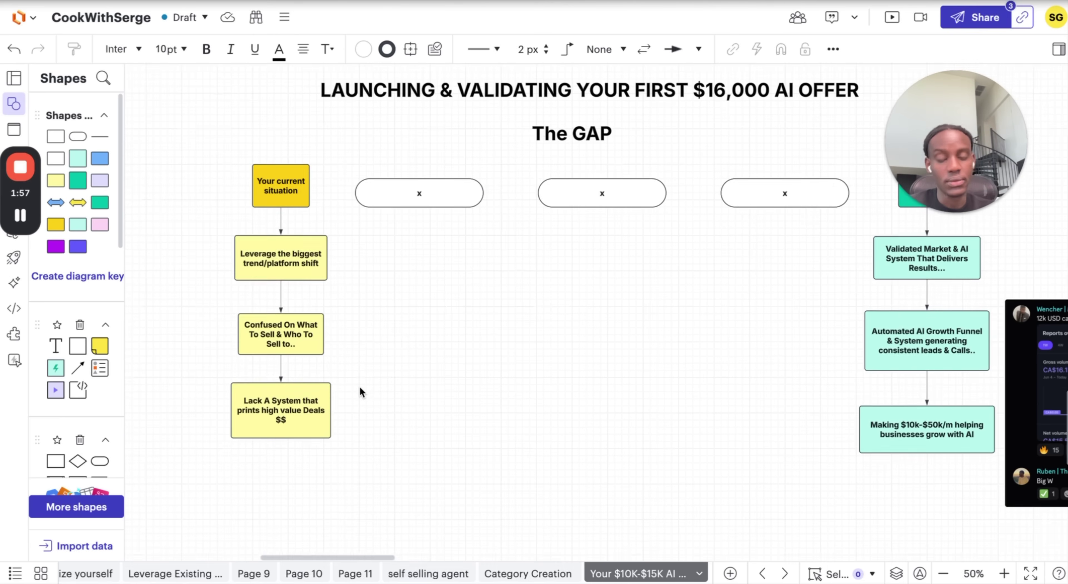
left_click_drag(167, 384, 354, 461)
left_click(341, 339)
left_click_drag(341, 340, 226, 232)
left_click_drag(180, 391, 331, 443)
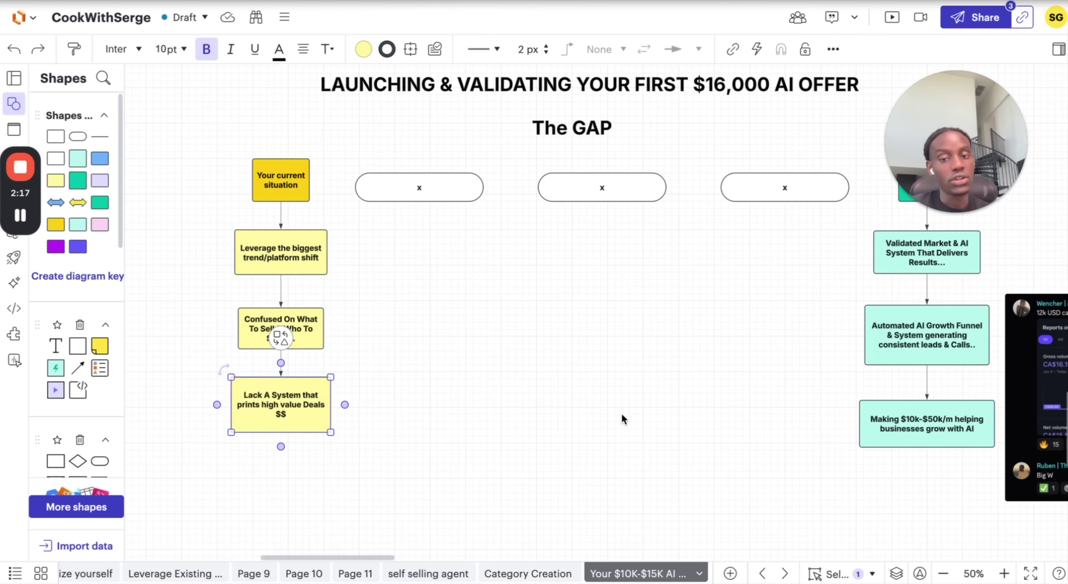
scroll(663, 410, "right", 10)
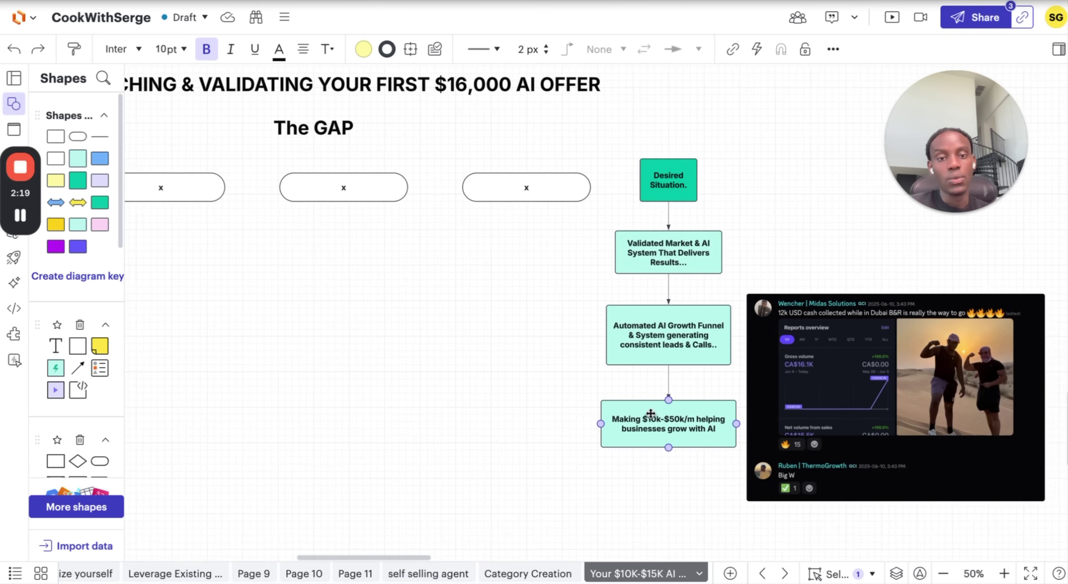
left_click(1003, 572)
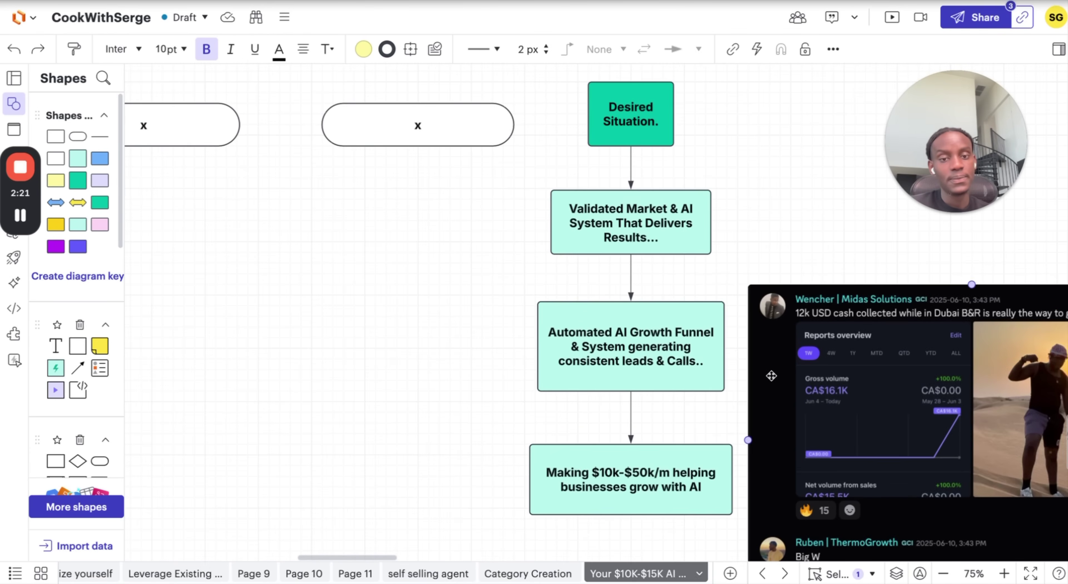
left_click_drag(480, 191, 757, 238)
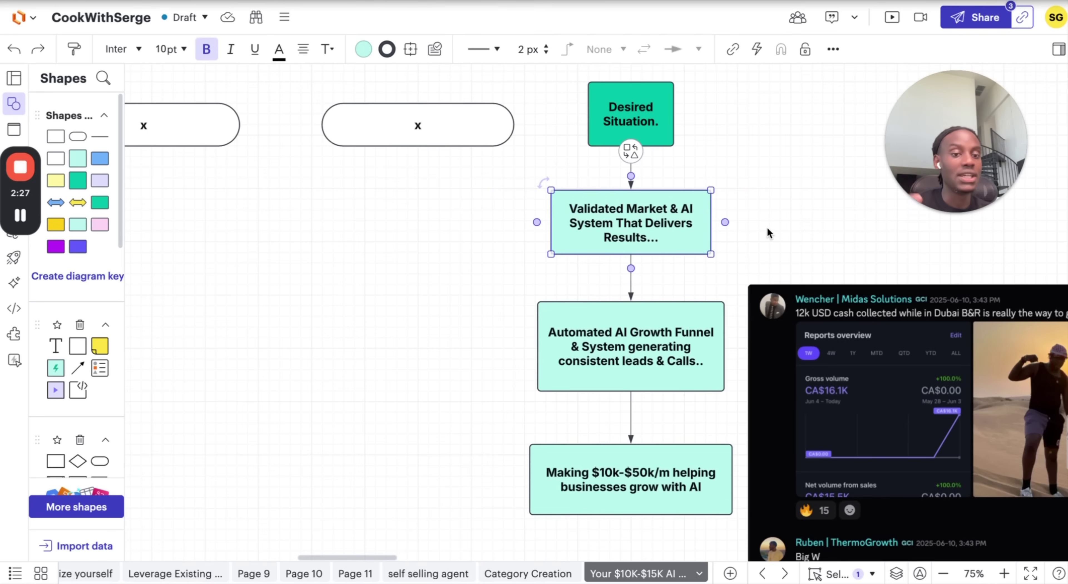
left_click(769, 244)
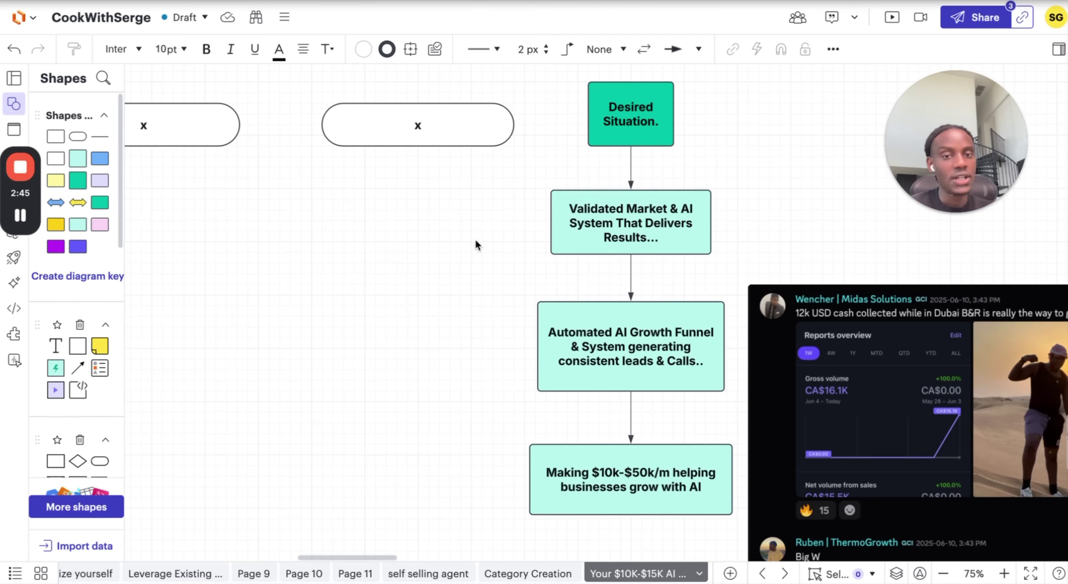
left_click_drag(453, 224, 730, 221)
left_click_drag(410, 224, 731, 221)
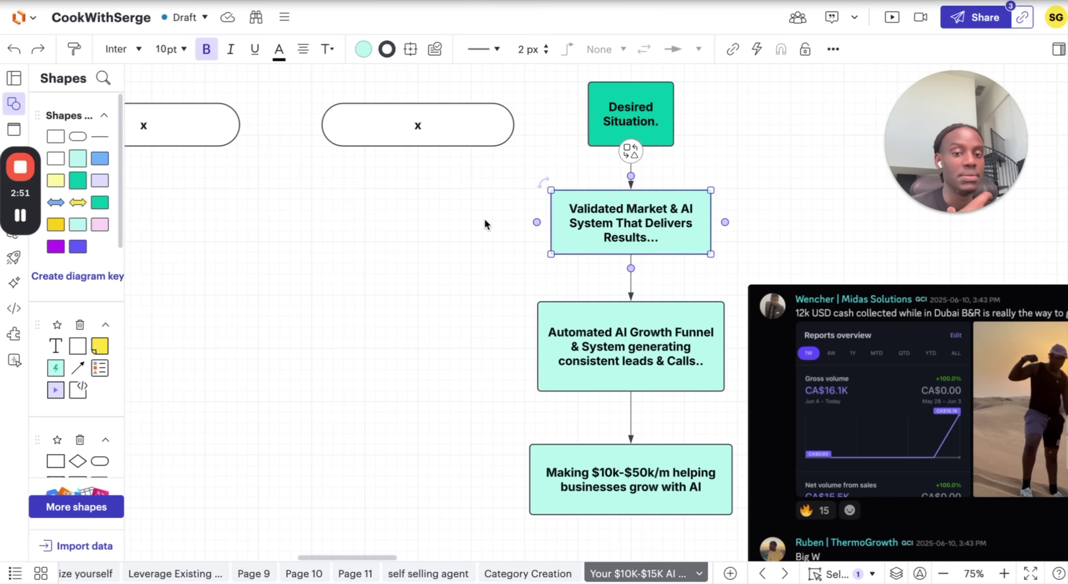
scroll(542, 244, "down", 2)
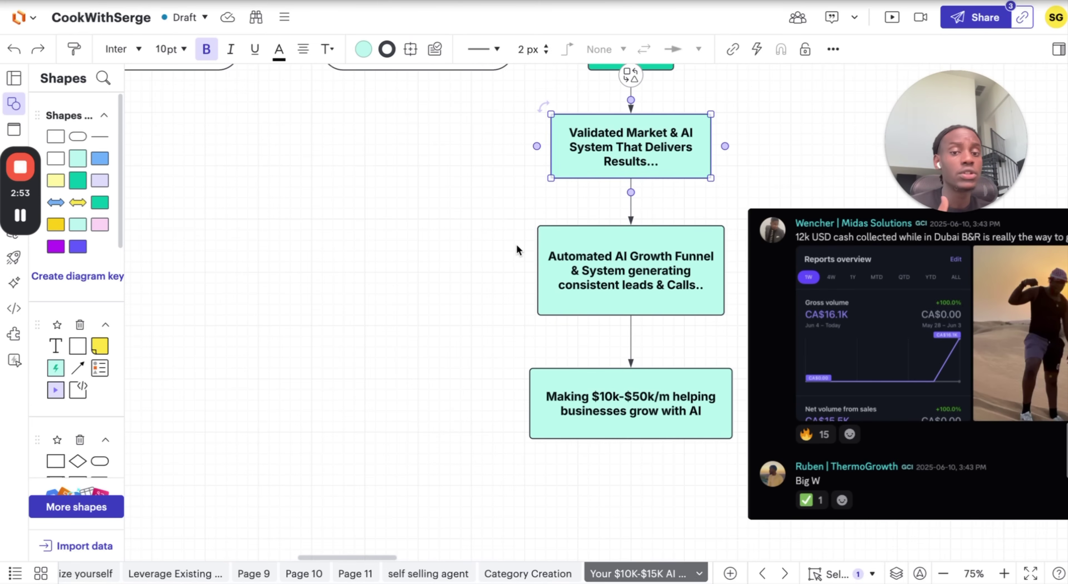
left_click_drag(477, 252, 693, 280)
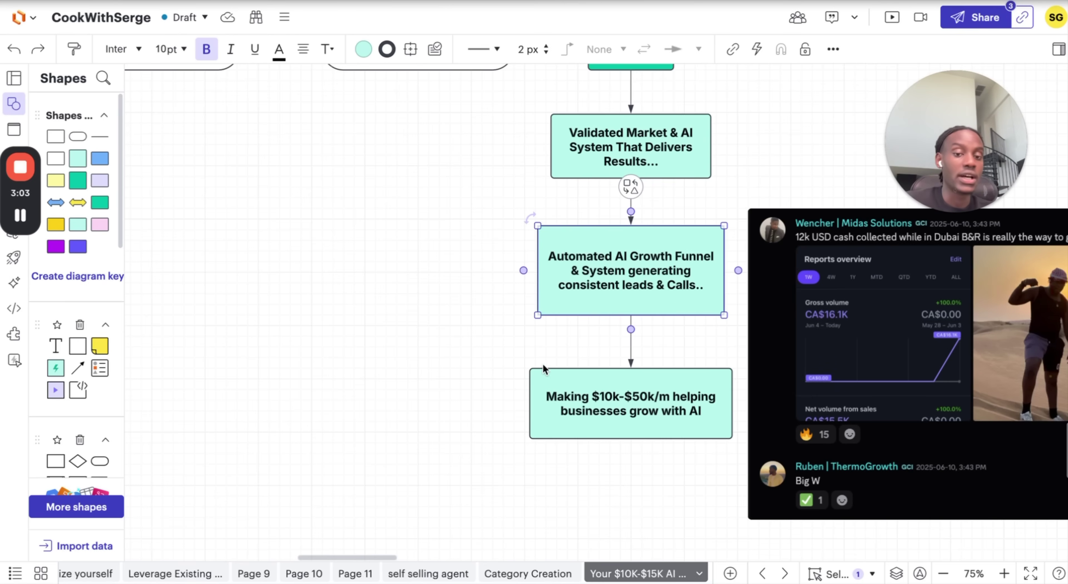
left_click_drag(455, 390, 677, 428)
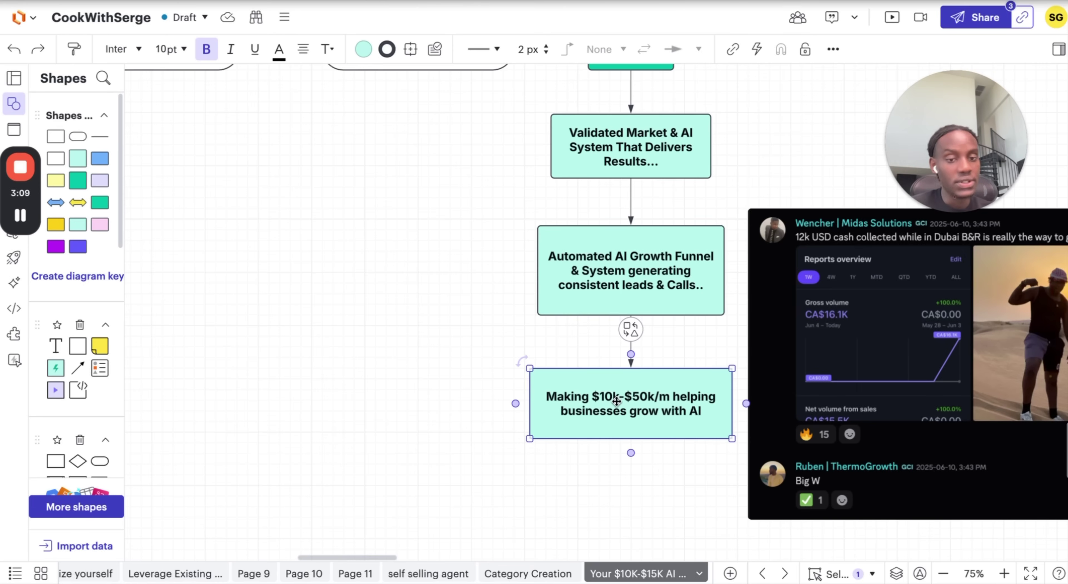
scroll(456, 406, "left", 10)
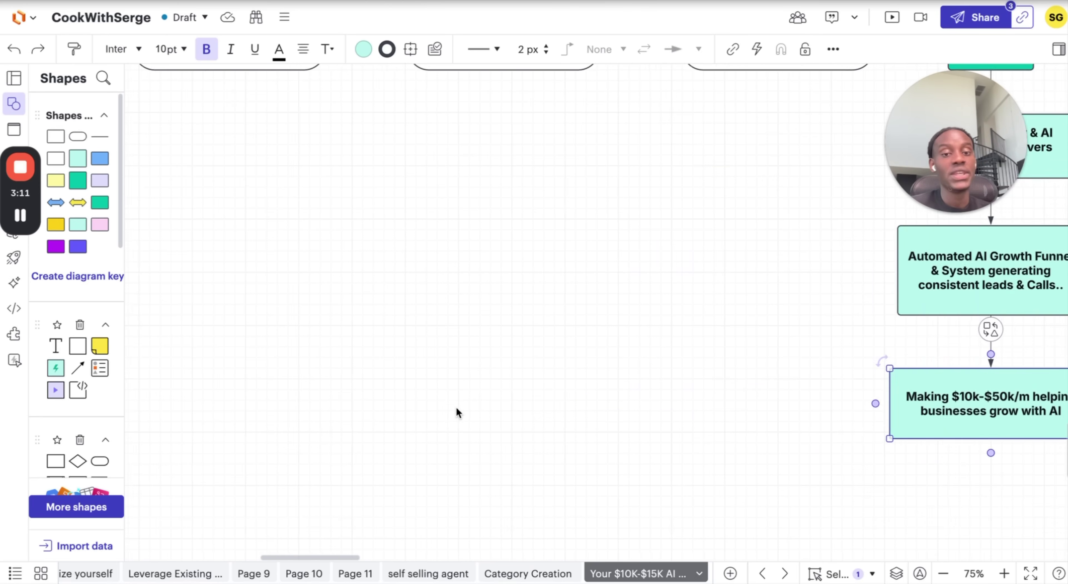
scroll(455, 407, "up", 3)
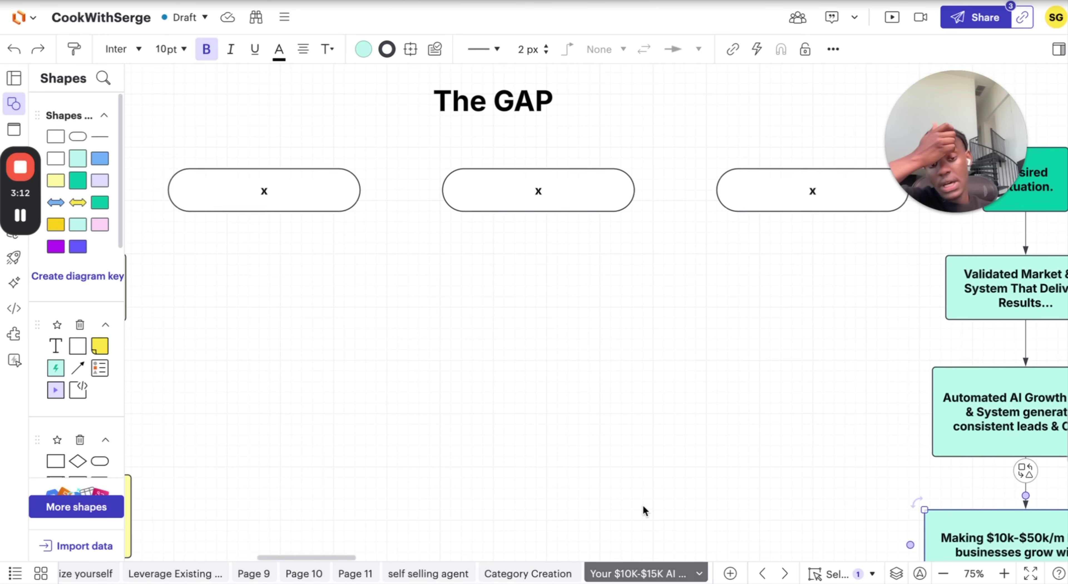
left_click(943, 573)
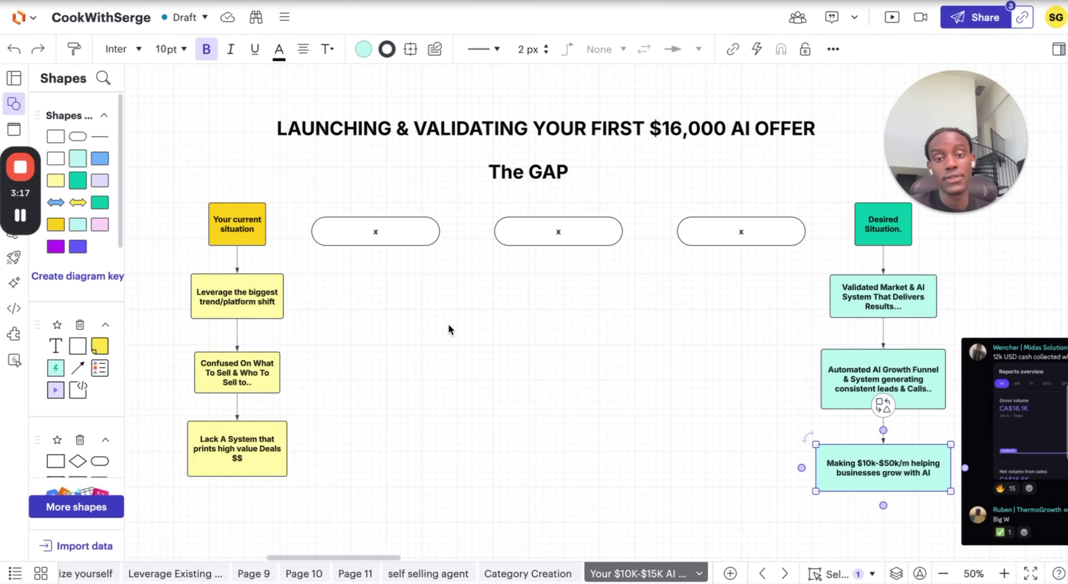
Select the lower spreadsheet screenshot and zoom to 75% to browse it
scroll(511, 325, "right", 6)
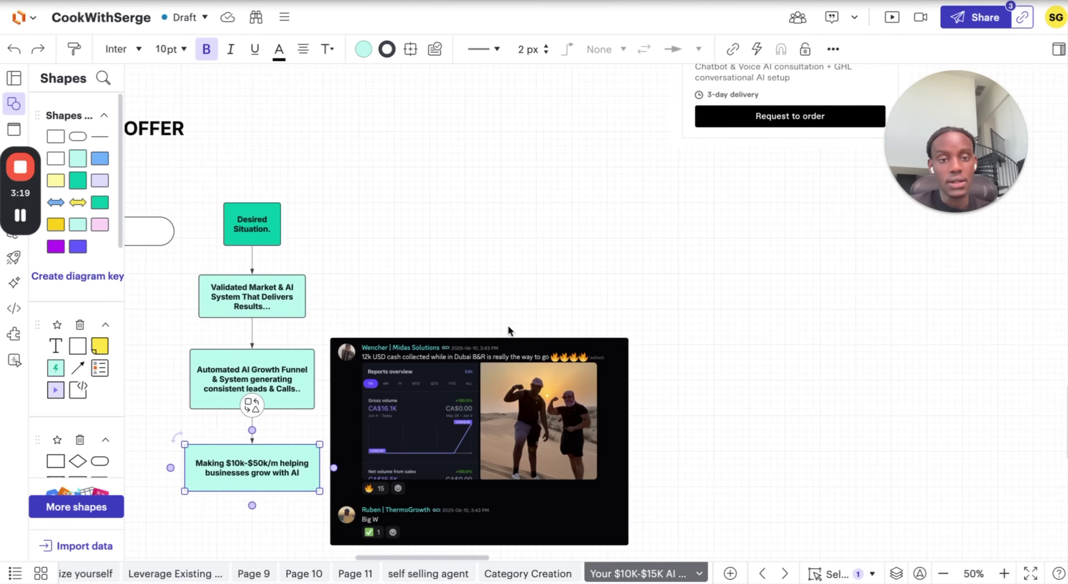
scroll(507, 323, "up", 10)
scroll(508, 323, "right", 10)
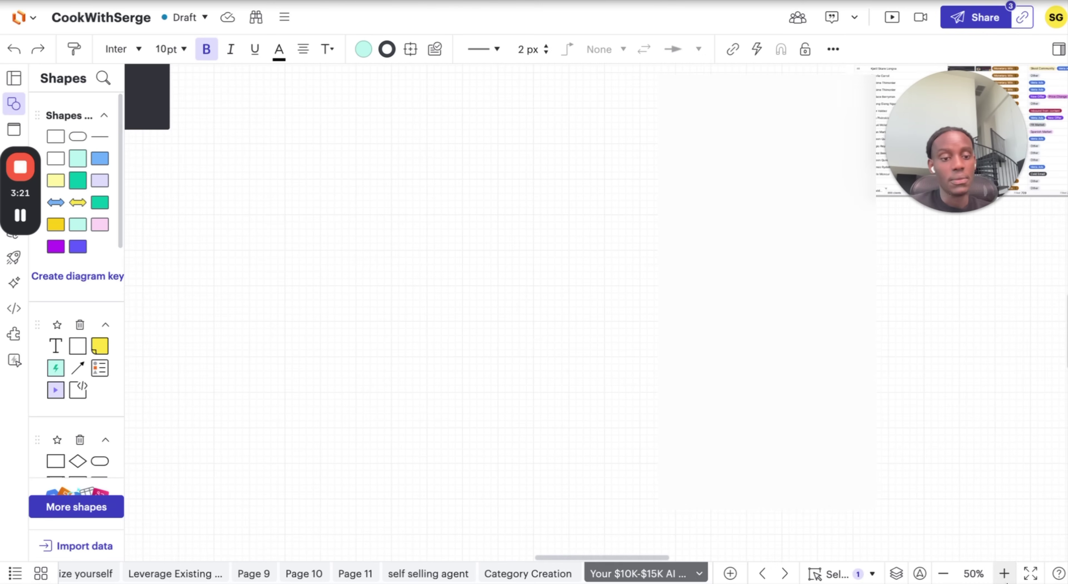
scroll(715, 291, "right", 10)
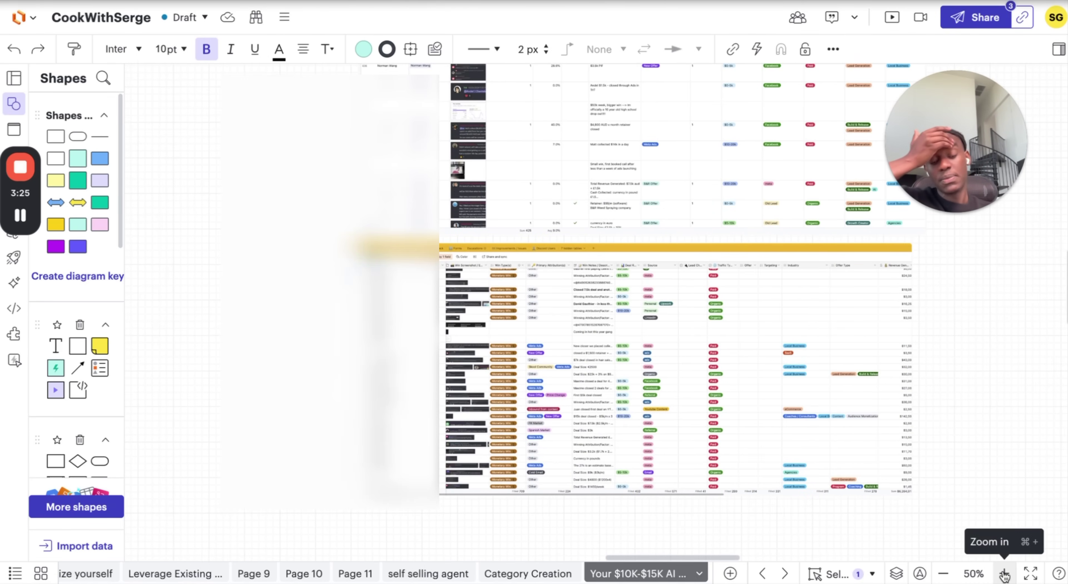
left_click(821, 480)
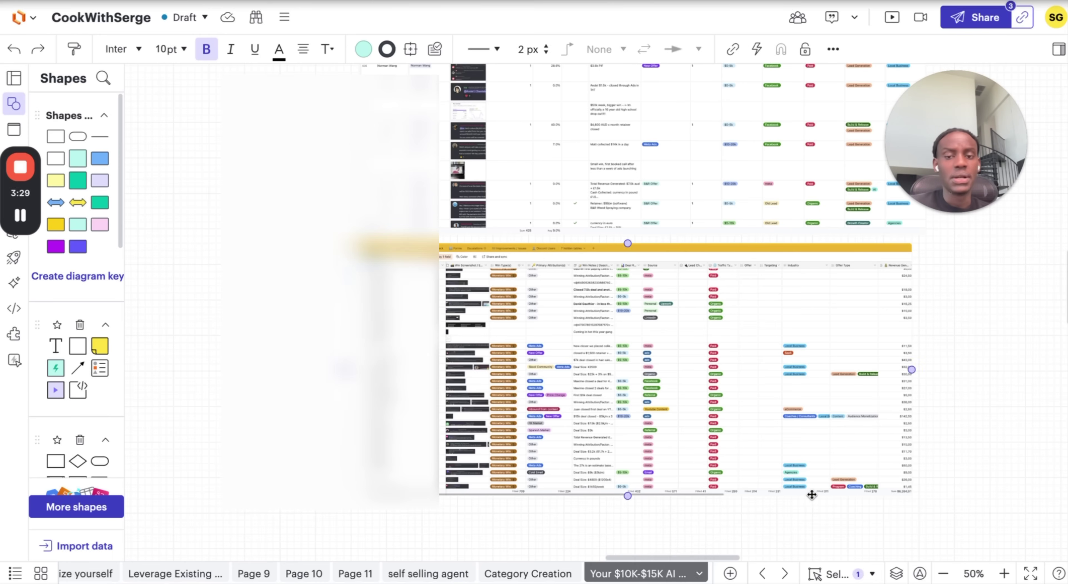
left_click(1000, 574)
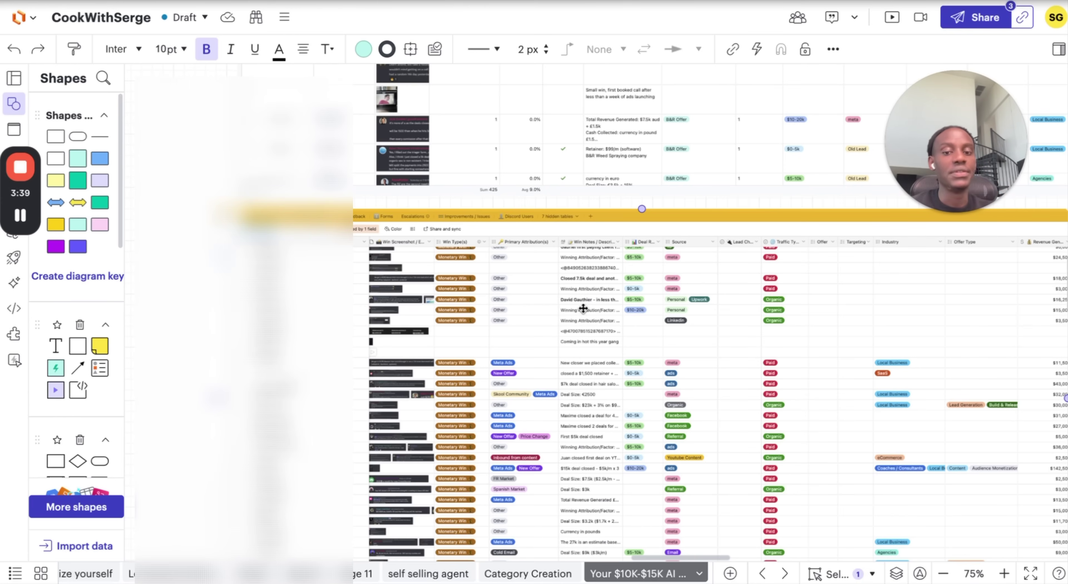
scroll(581, 332, "down", 4)
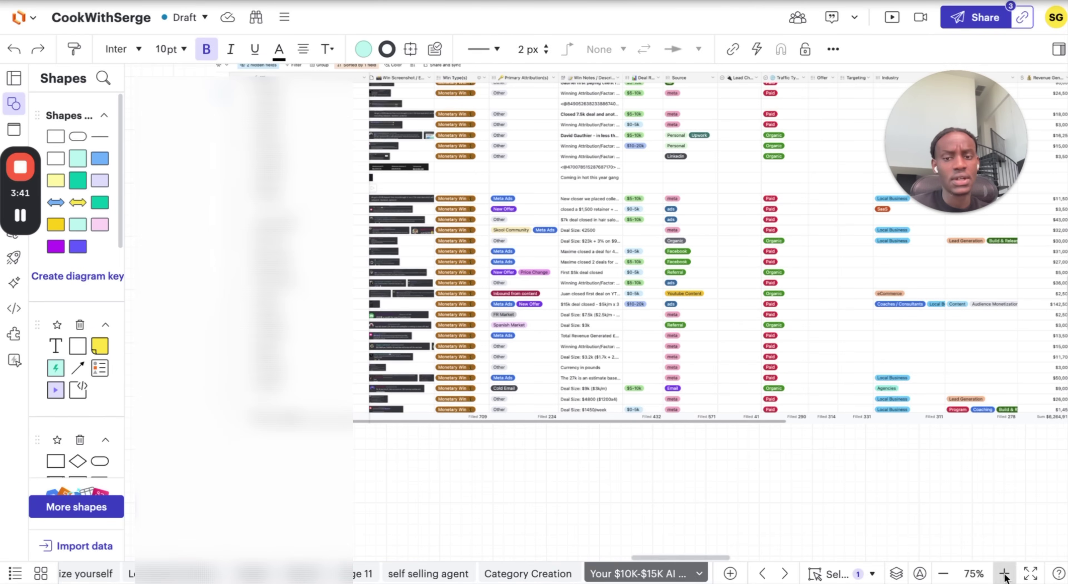
scroll(825, 436, "down", 3)
scroll(601, 334, "up", 5)
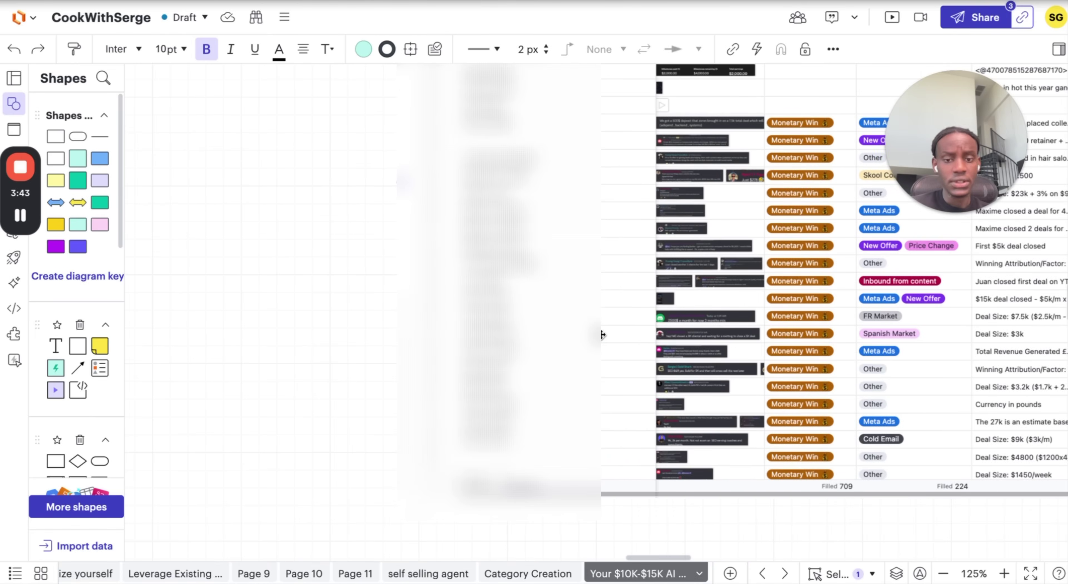
scroll(535, 460, "right", 5)
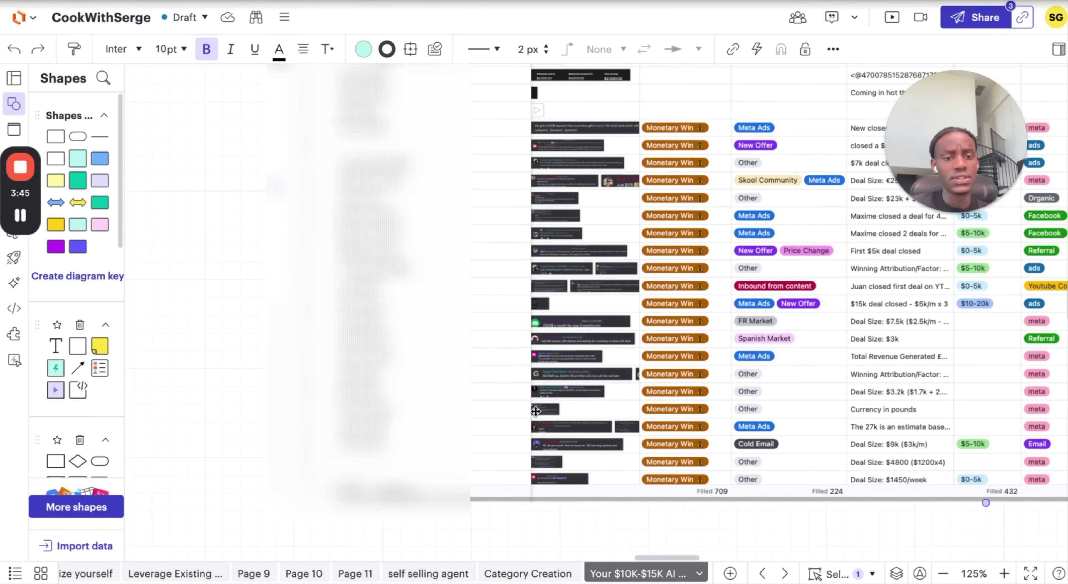
scroll(535, 409, "right", 15)
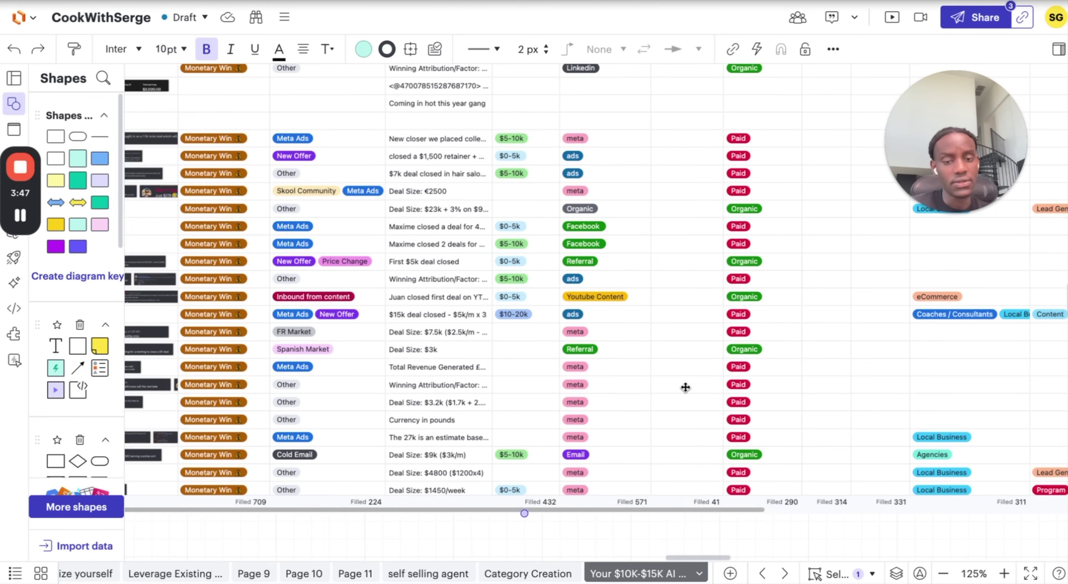
scroll(594, 398, "right", 13)
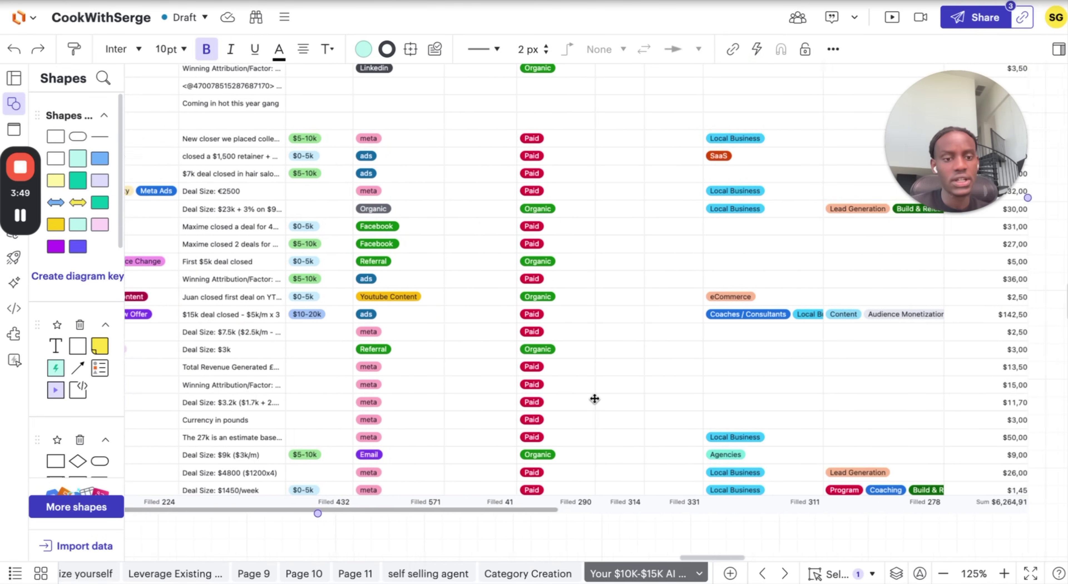
Select the embedded wins table and scroll through its columns and rows
left_click(891, 500)
left_click(751, 493)
scroll(792, 518, "down", 1)
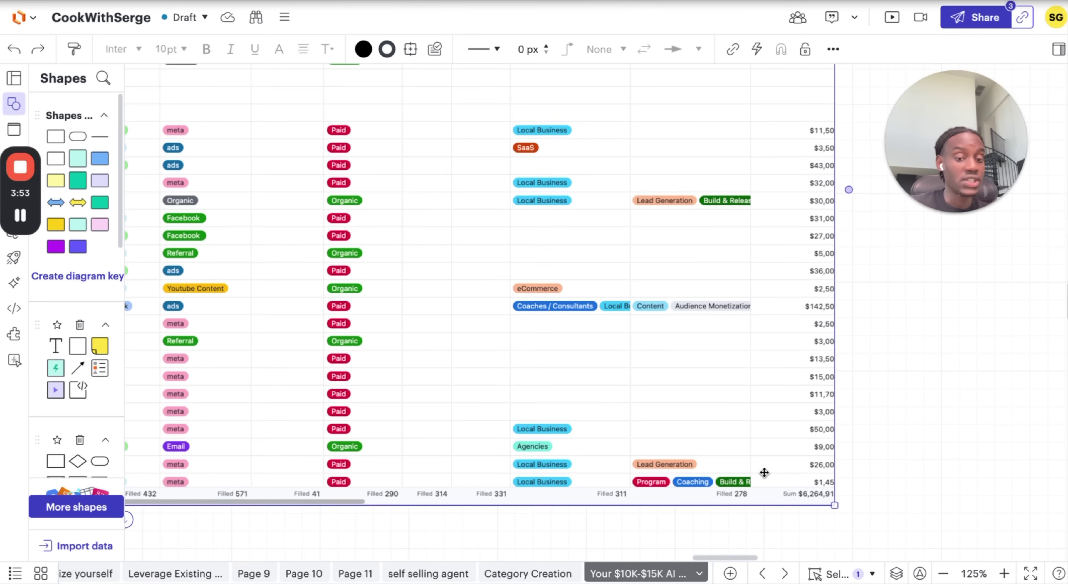
scroll(705, 467, "left", 5)
scroll(429, 326, "left", 9)
scroll(448, 331, "up", 2)
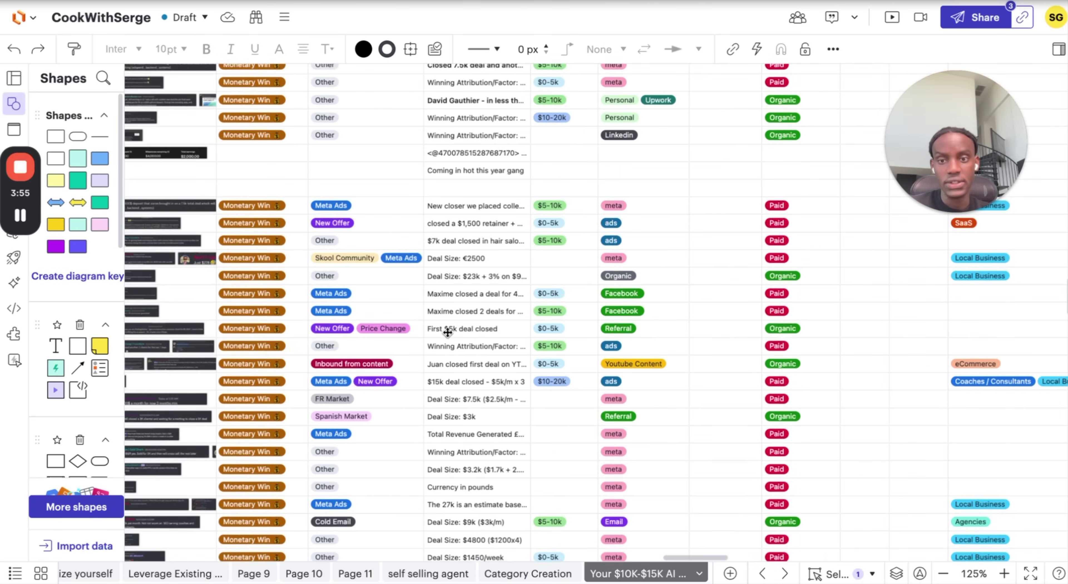
scroll(454, 310, "up", 2)
scroll(529, 286, "left", 3)
scroll(556, 290, "right", 5)
scroll(556, 290, "down", 4)
scroll(534, 296, "left", 2)
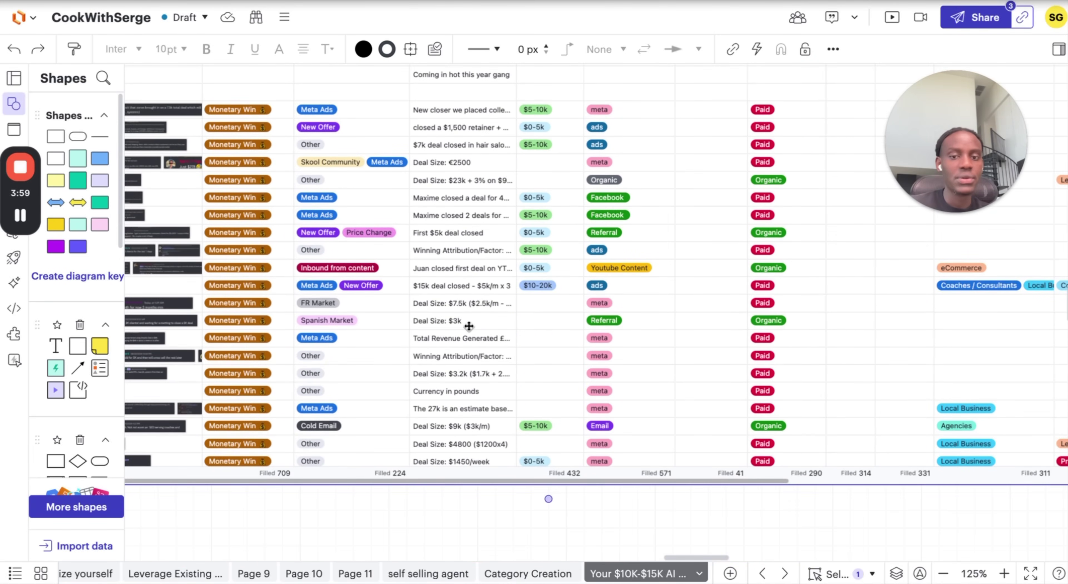
scroll(448, 237, "up", 10)
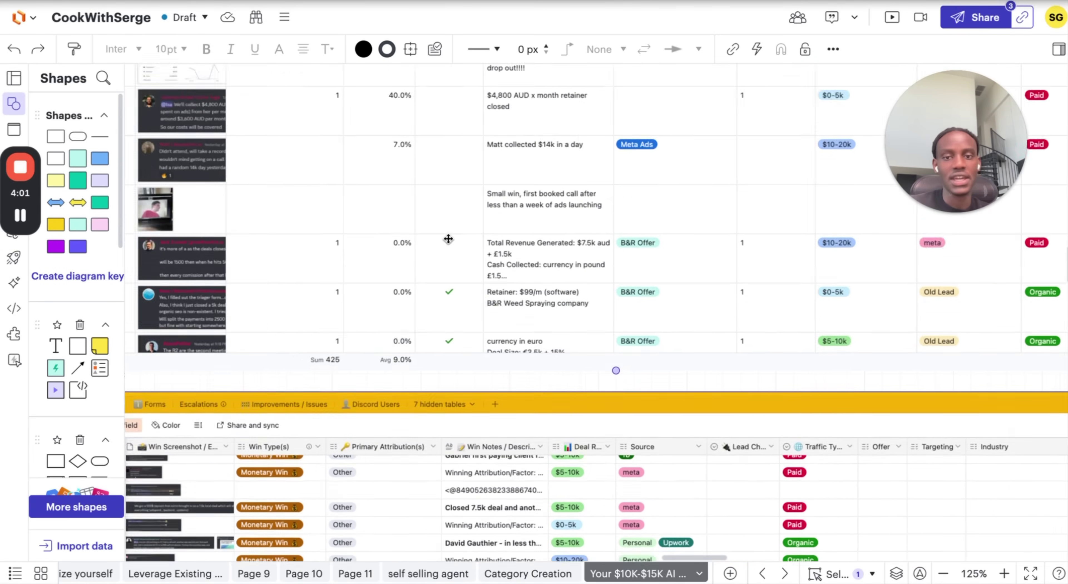
scroll(453, 250, "left", 8)
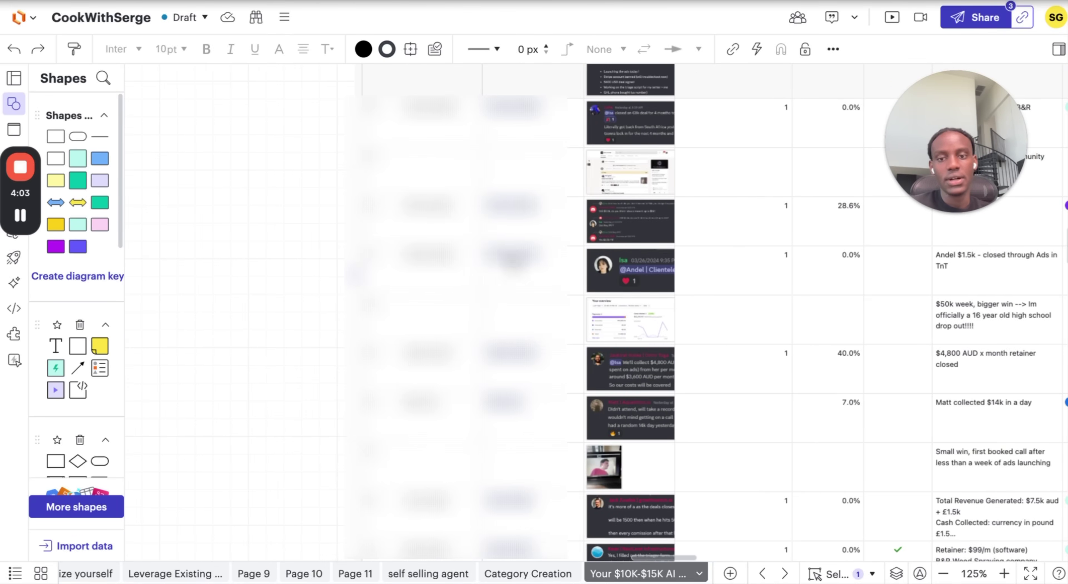
scroll(518, 270, "right", 15)
scroll(562, 275, "right", 10)
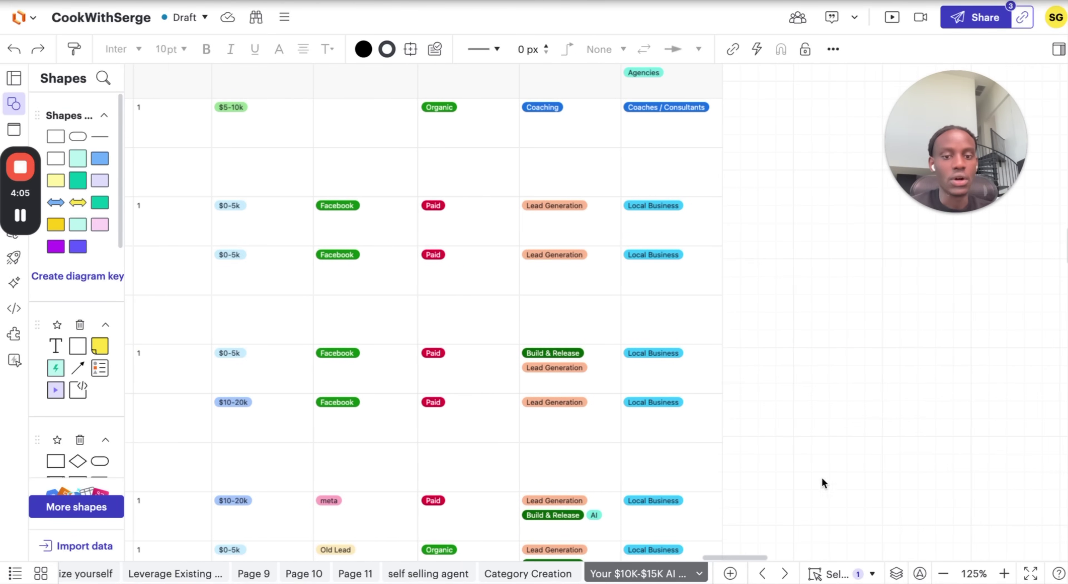
Zoom out to 33% to bring the Discord win screenshots back into view
left_click(943, 573)
scroll(608, 353, "left", 5)
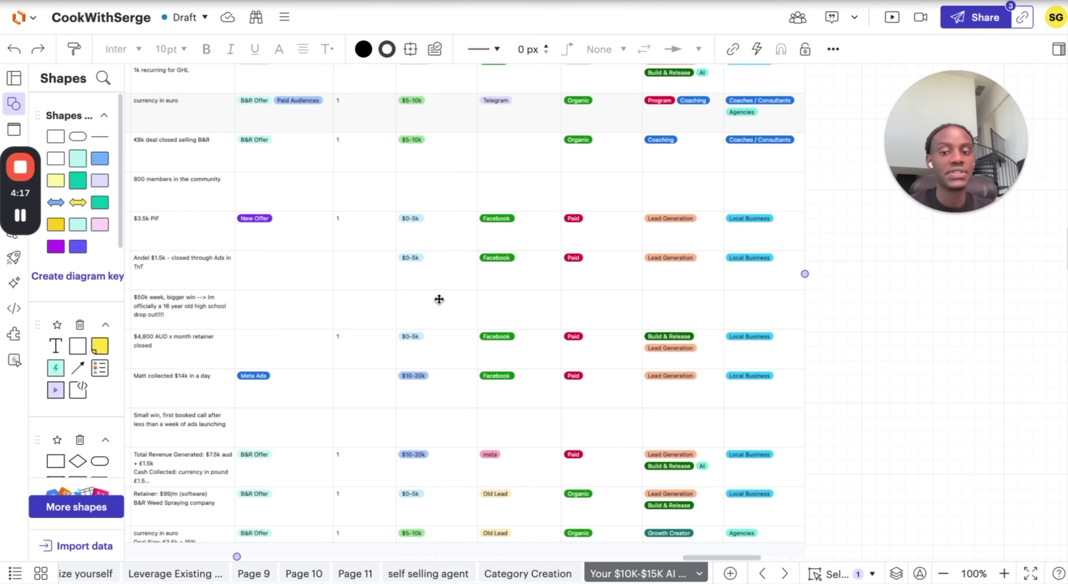
scroll(439, 298, "down", 3)
left_click(1004, 573)
left_click(1004, 573)
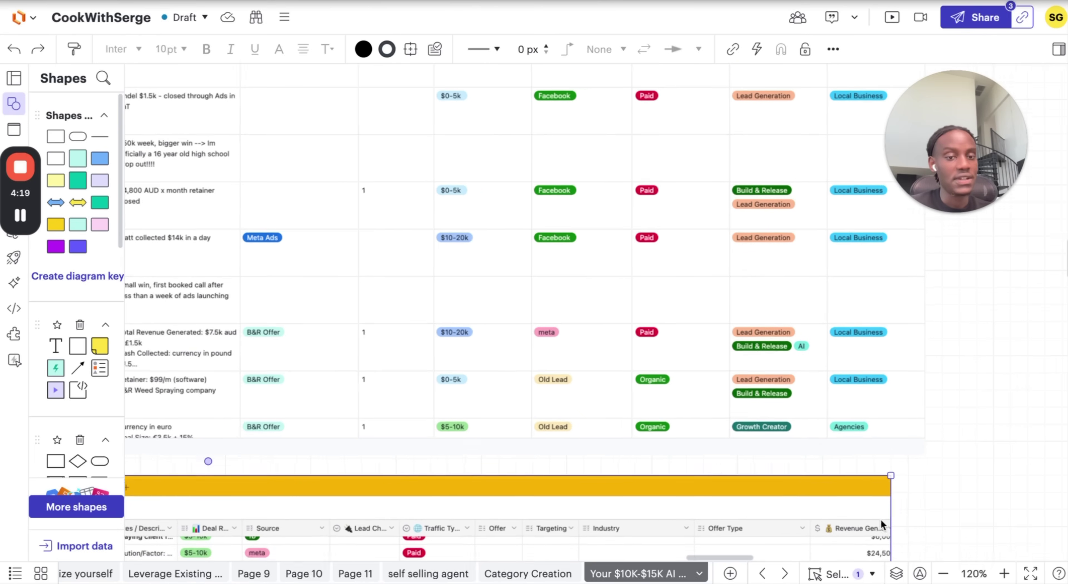
scroll(509, 361, "up", 4)
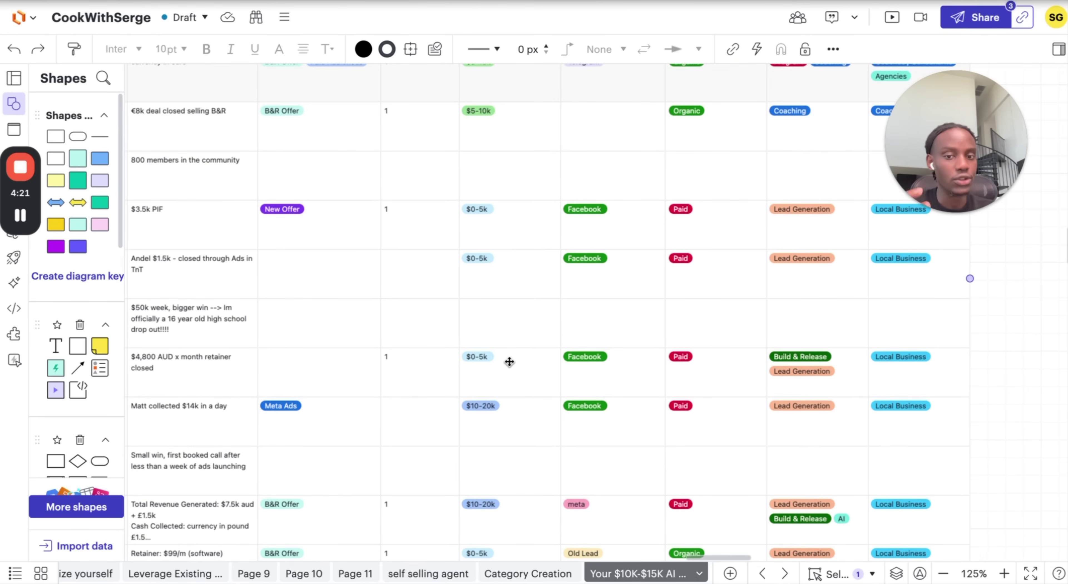
scroll(509, 362, "up", 6)
scroll(510, 361, "left", 4)
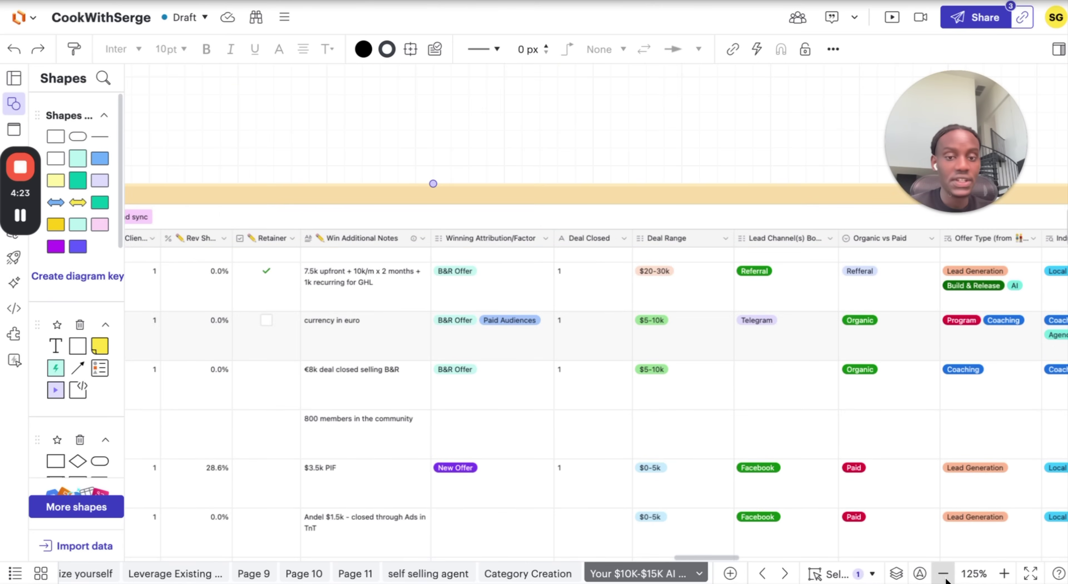
left_click(943, 573)
left_click(943, 573)
scroll(598, 439, "down", 3)
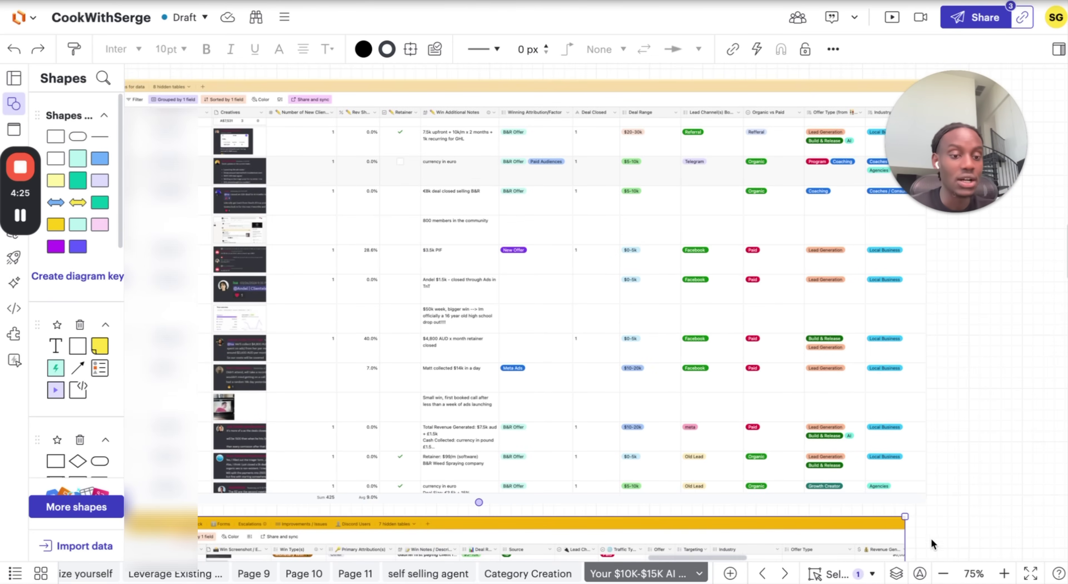
left_click(944, 574)
left_click(943, 574)
scroll(543, 296, "down", 10)
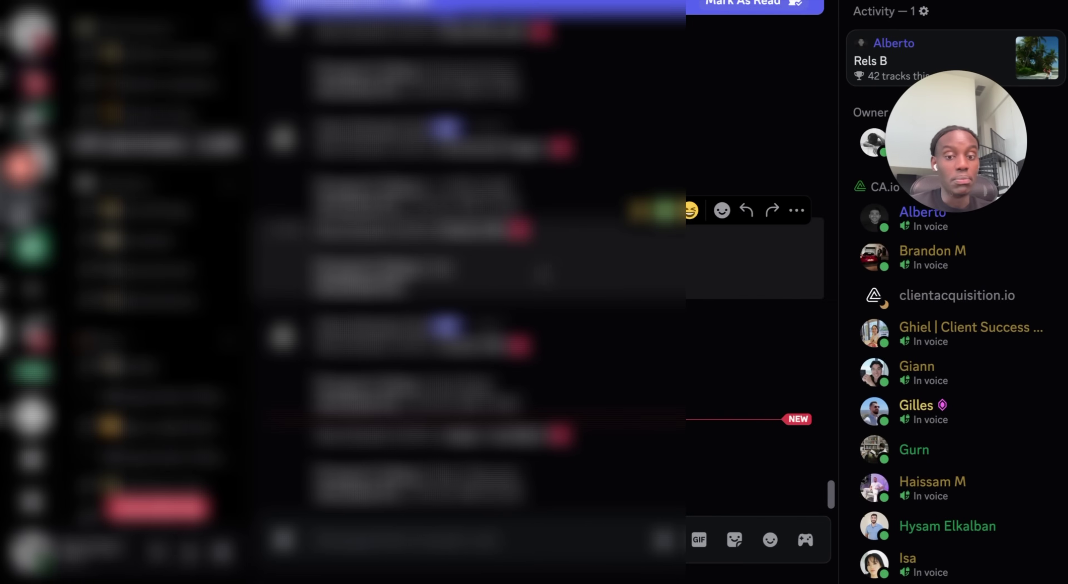
Scroll up through the Discord channel to read its older messages
scroll(746, 257, "up", 5)
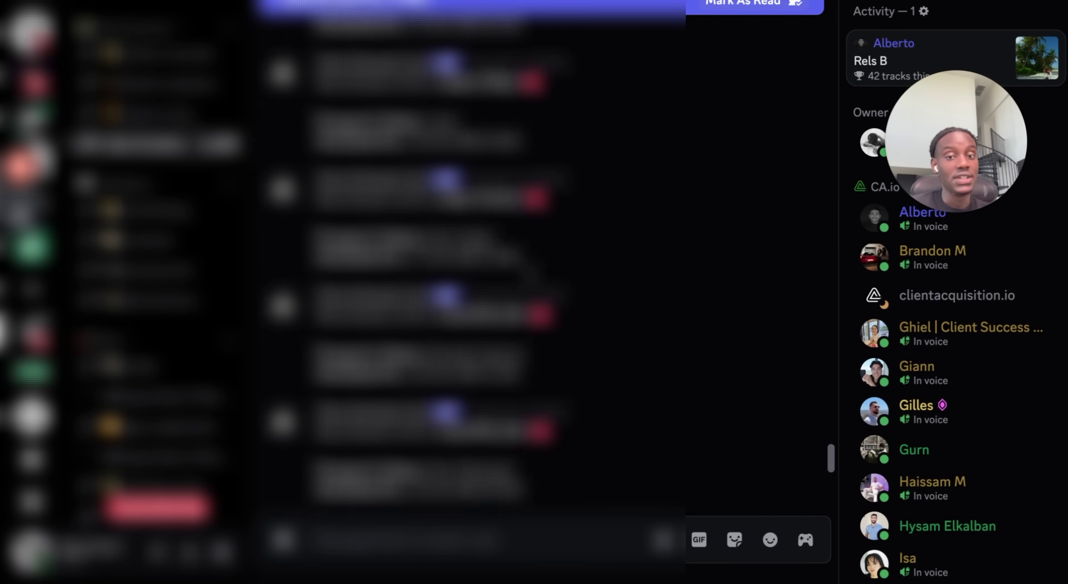
scroll(498, 270, "up", 5)
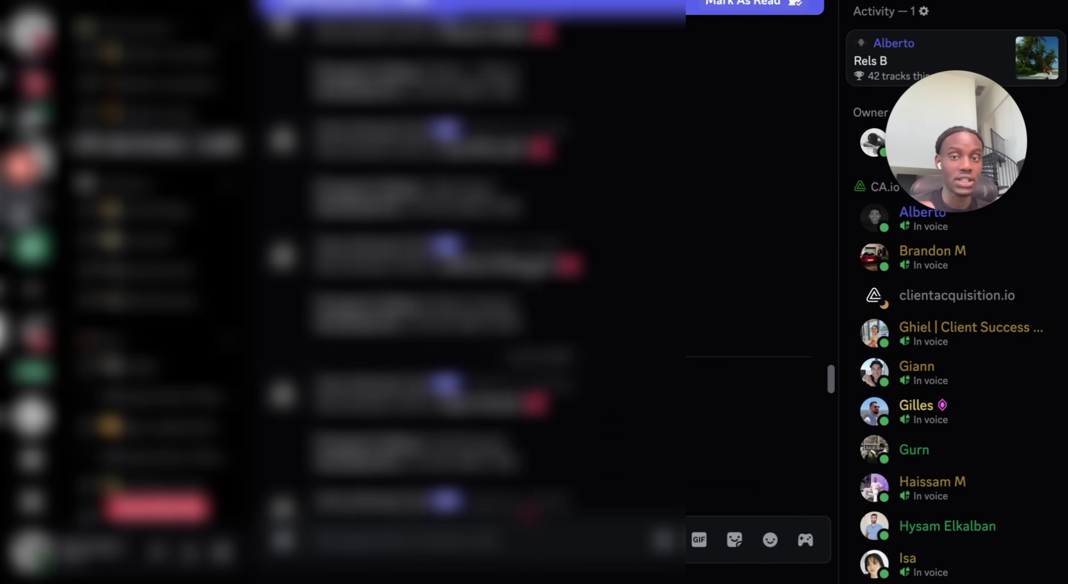
scroll(497, 270, "up", 5)
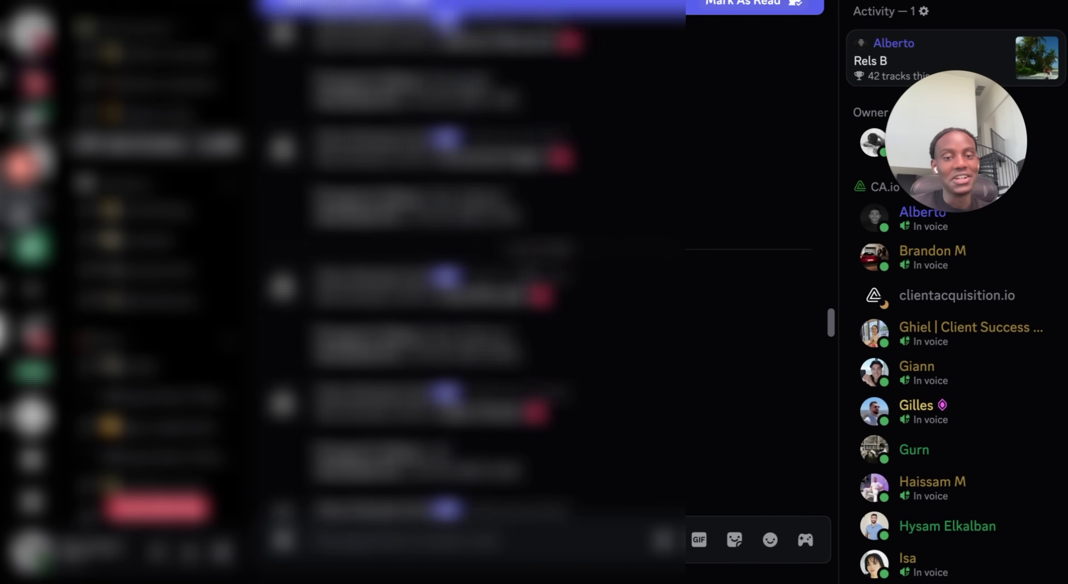
scroll(498, 270, "up", 5)
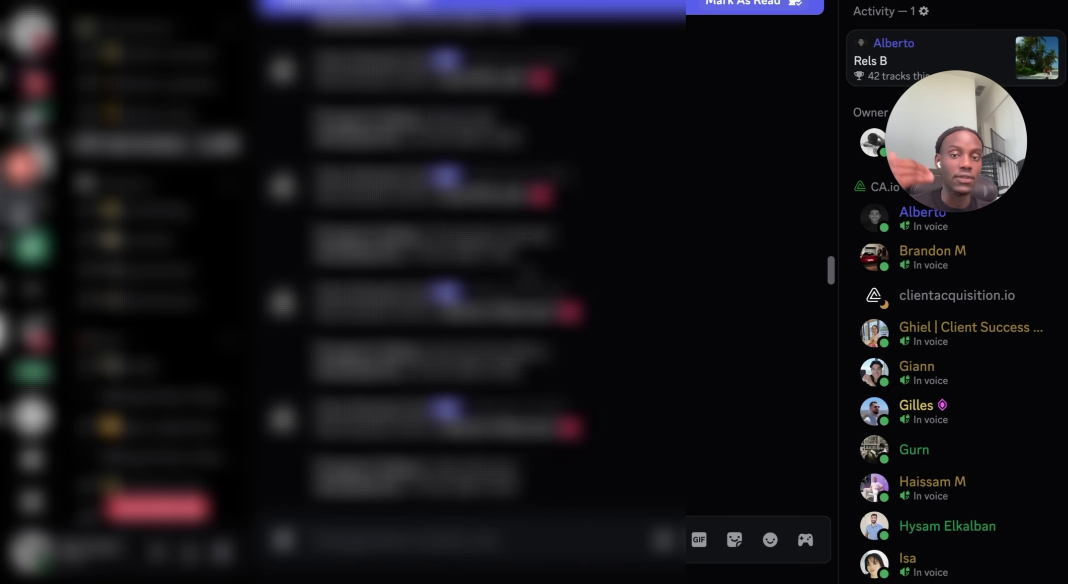
scroll(497, 269, "up", 4)
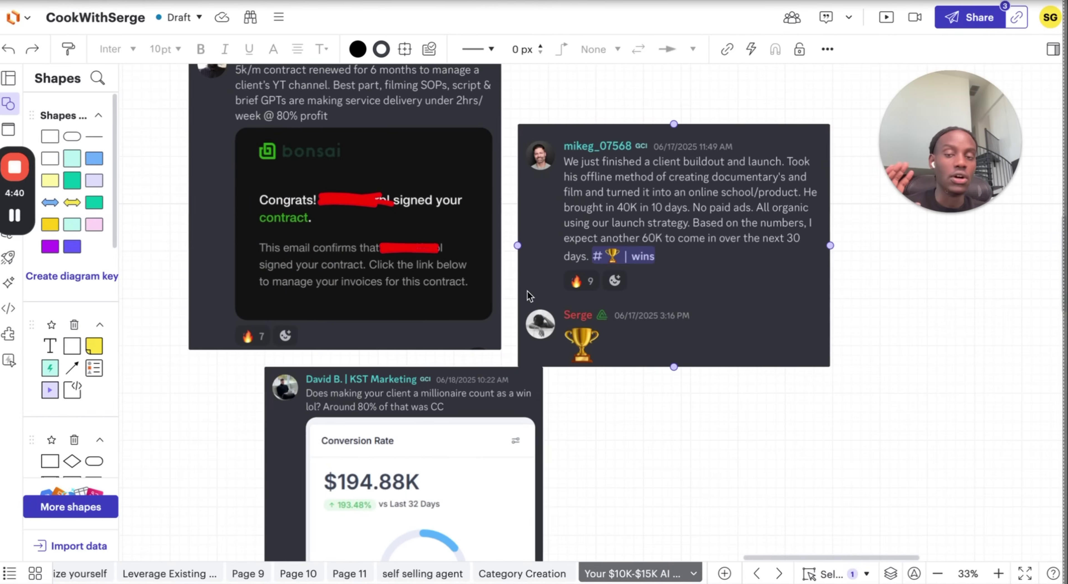
Pan to the gap diagram and move the client-win screenshot up beside Desired Situation
scroll(239, 296, "left", 15)
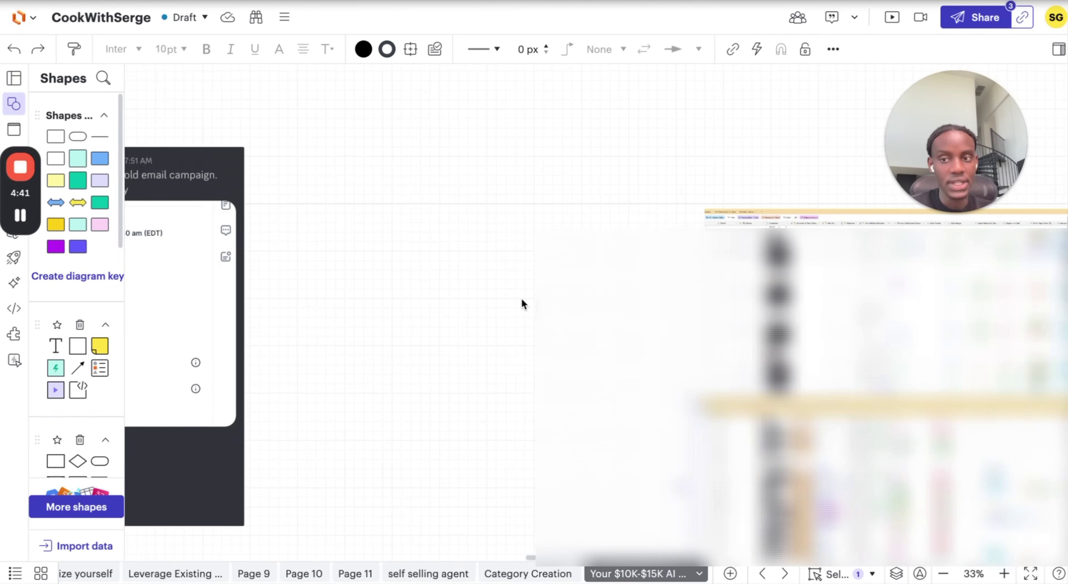
scroll(520, 304, "left", 5)
scroll(450, 403, "down", 5)
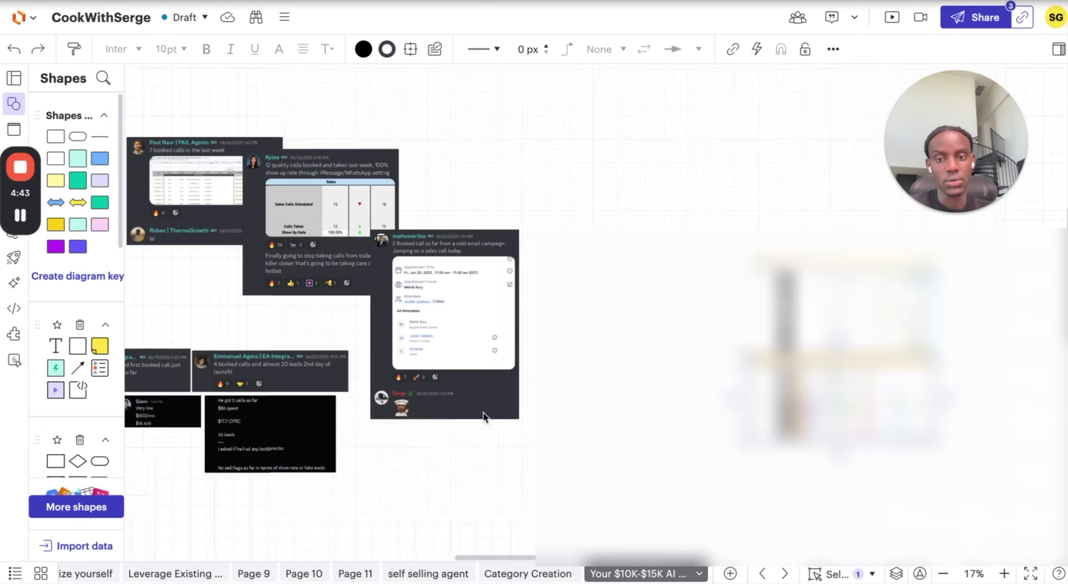
scroll(451, 402, "left", 10)
scroll(450, 403, "down", 5)
scroll(436, 400, "right", 3)
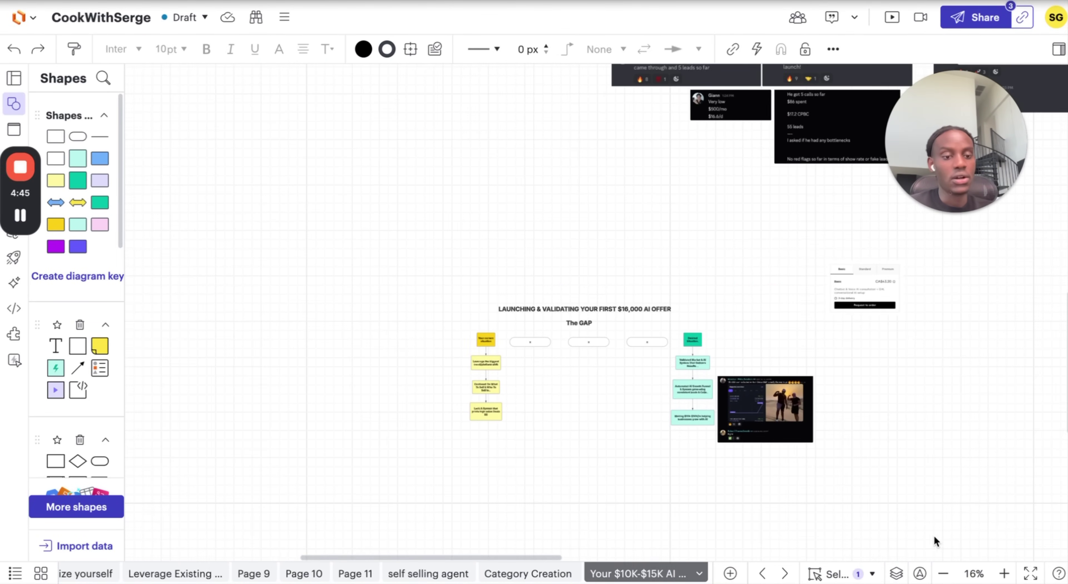
scroll(627, 367, "up", 5)
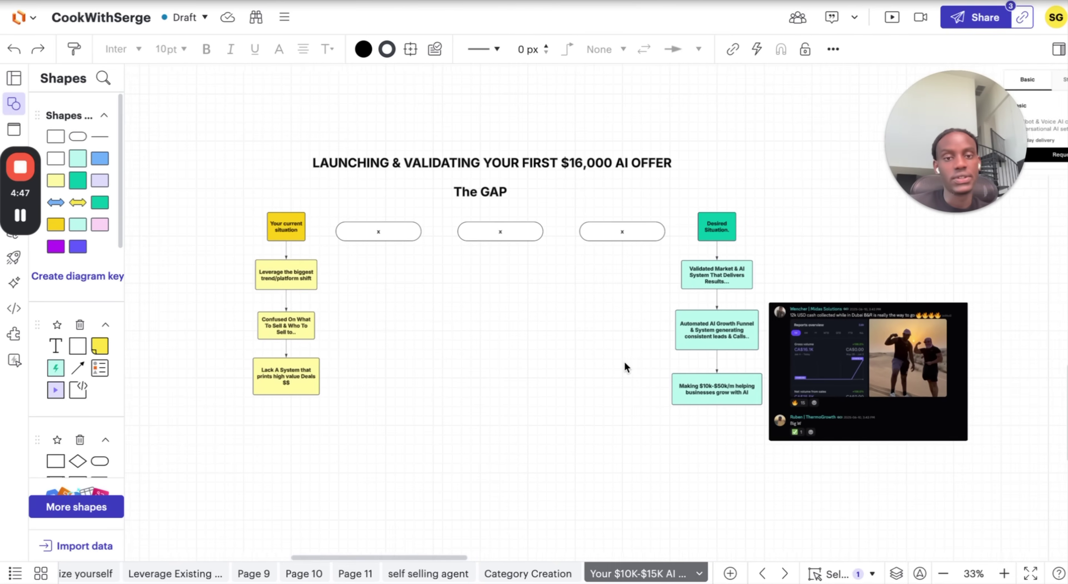
scroll(627, 367, "right", 1)
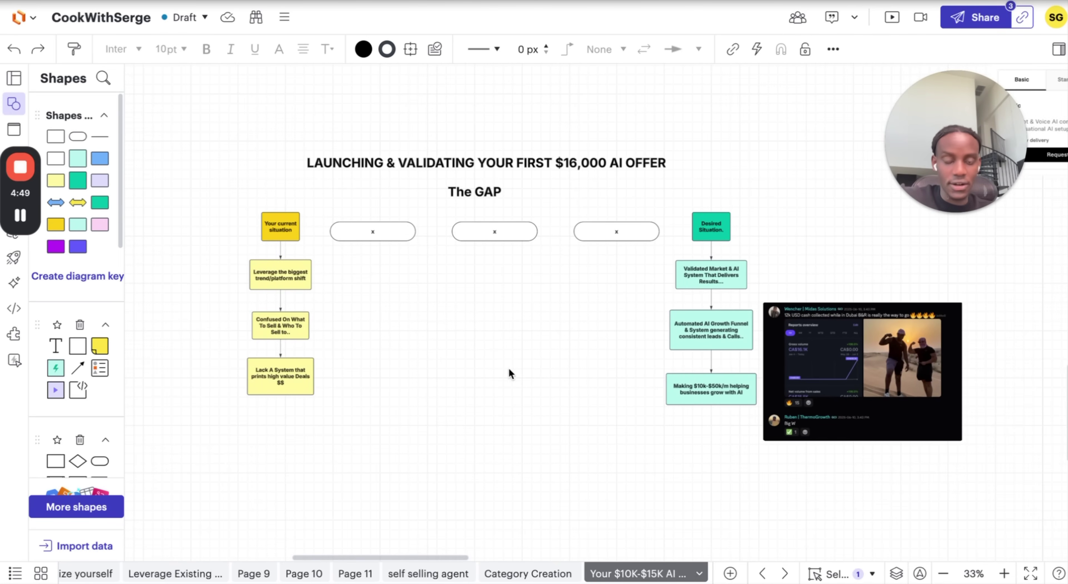
scroll(599, 312, "up", 2)
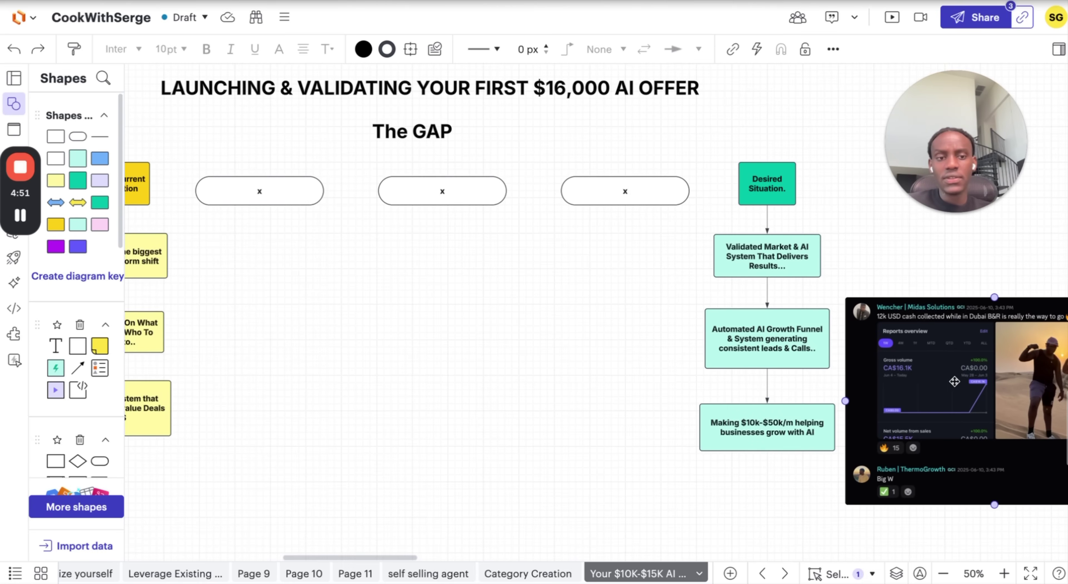
left_click_drag(945, 405, 933, 363)
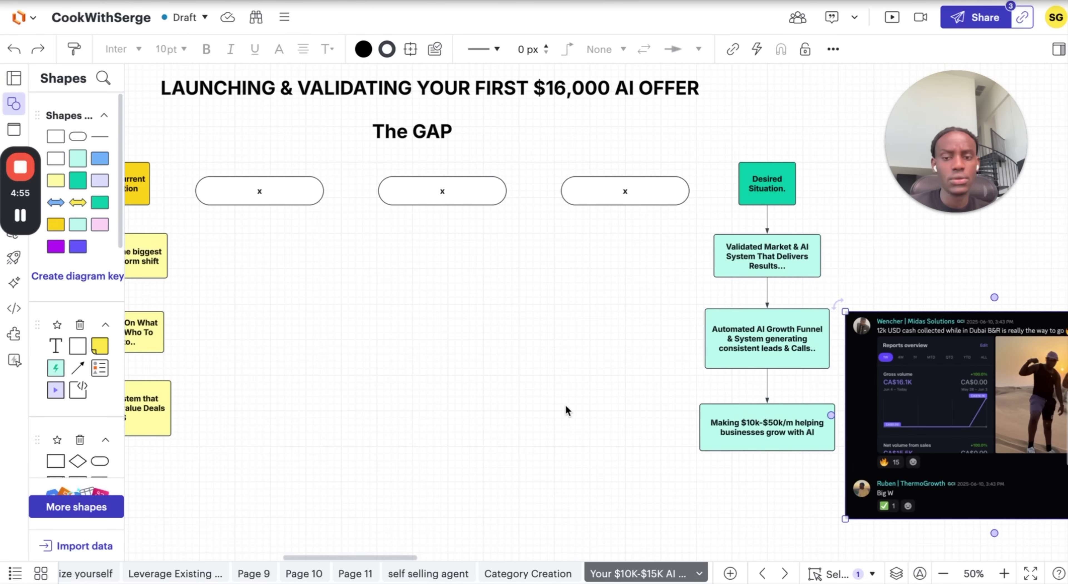
Zoom in to 75% on the gap diagram's current-situation column
scroll(495, 361, "left", 3)
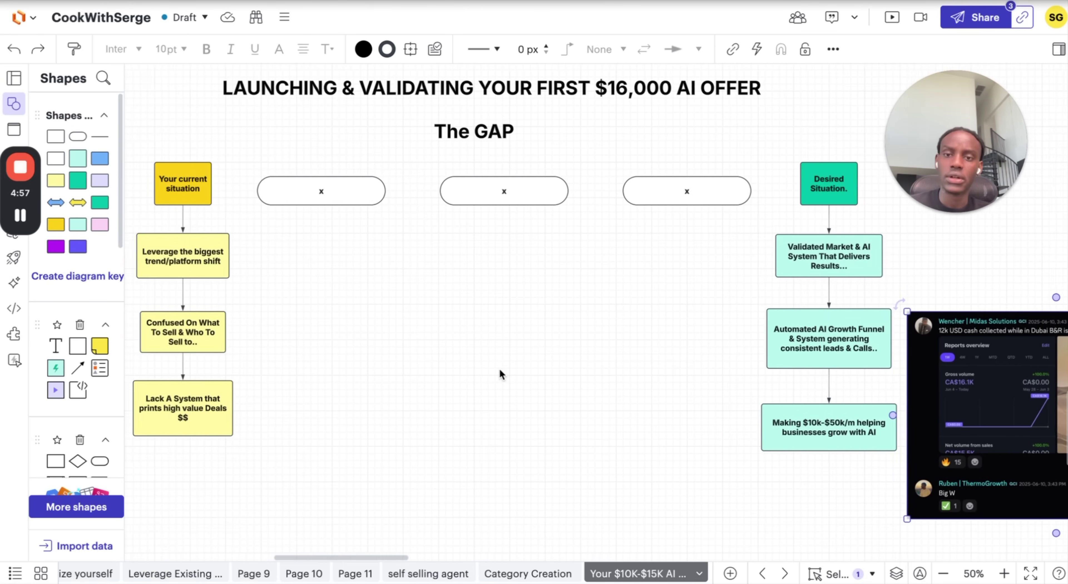
scroll(467, 386, "left", 2)
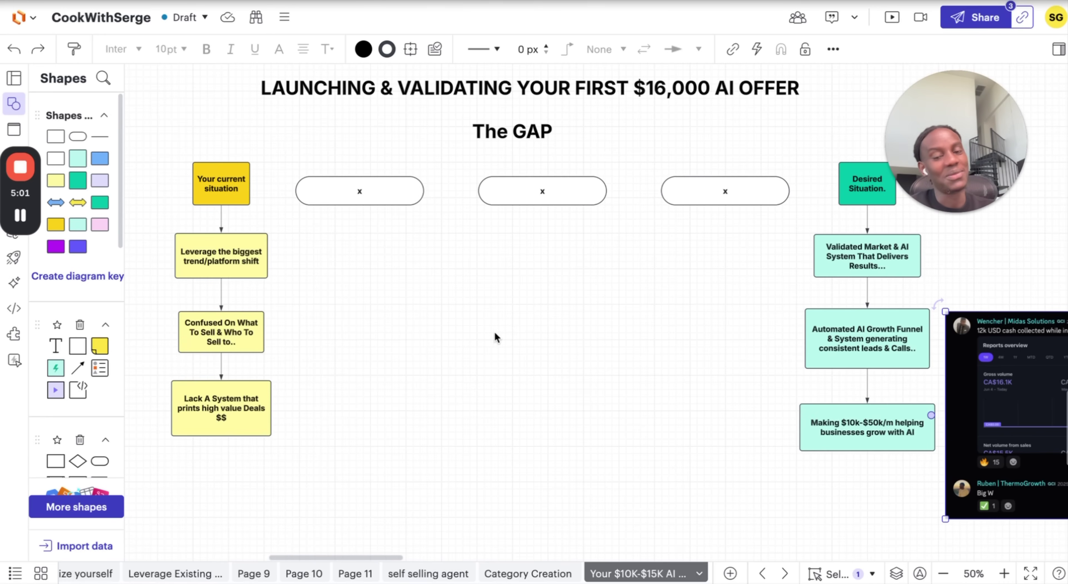
scroll(451, 336, "left", 2)
scroll(451, 336, "up", 2)
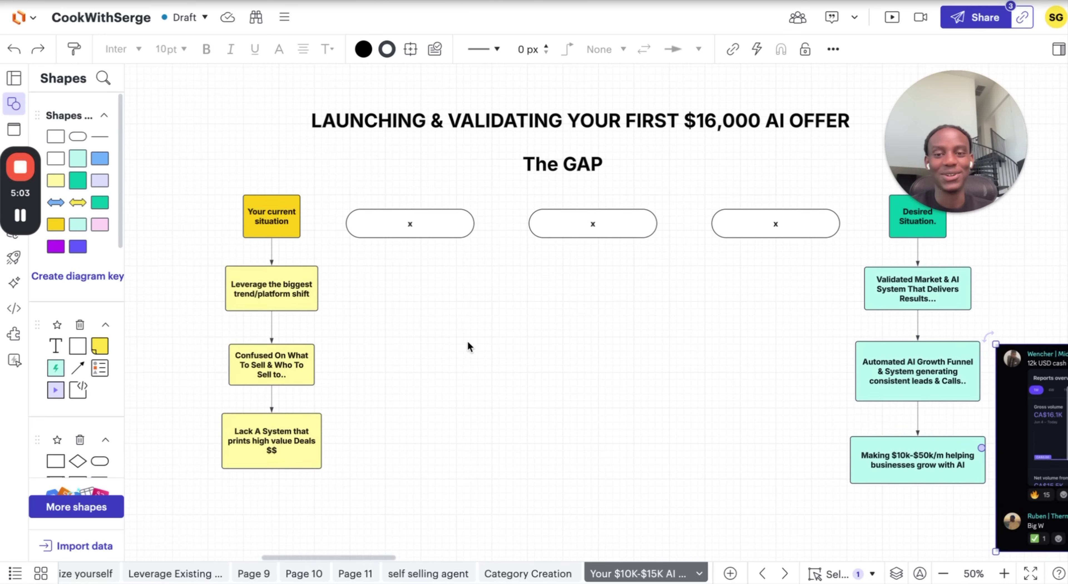
key("ctrl+plus")
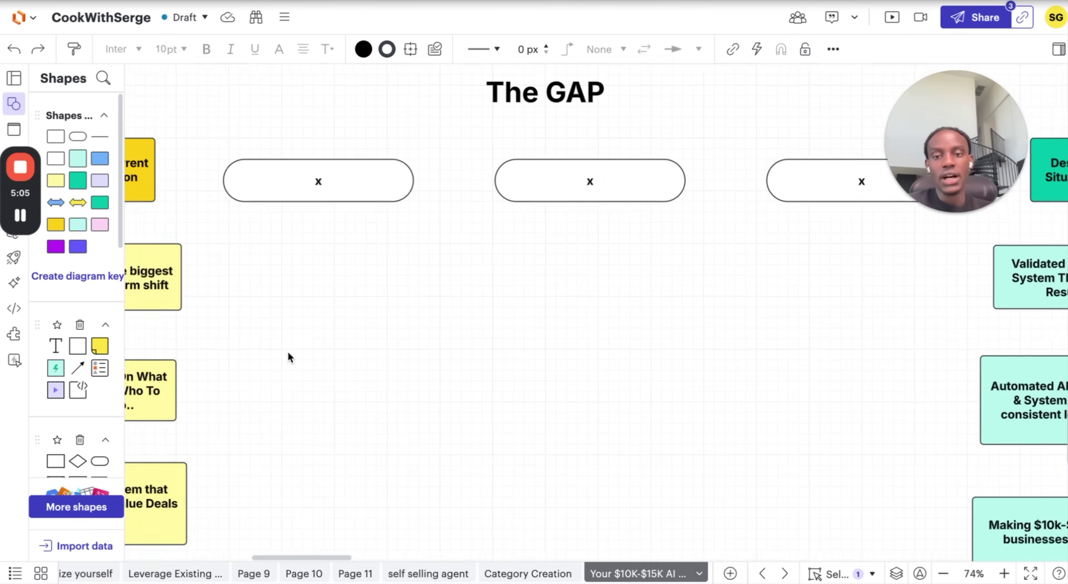
scroll(285, 346, "left", 5)
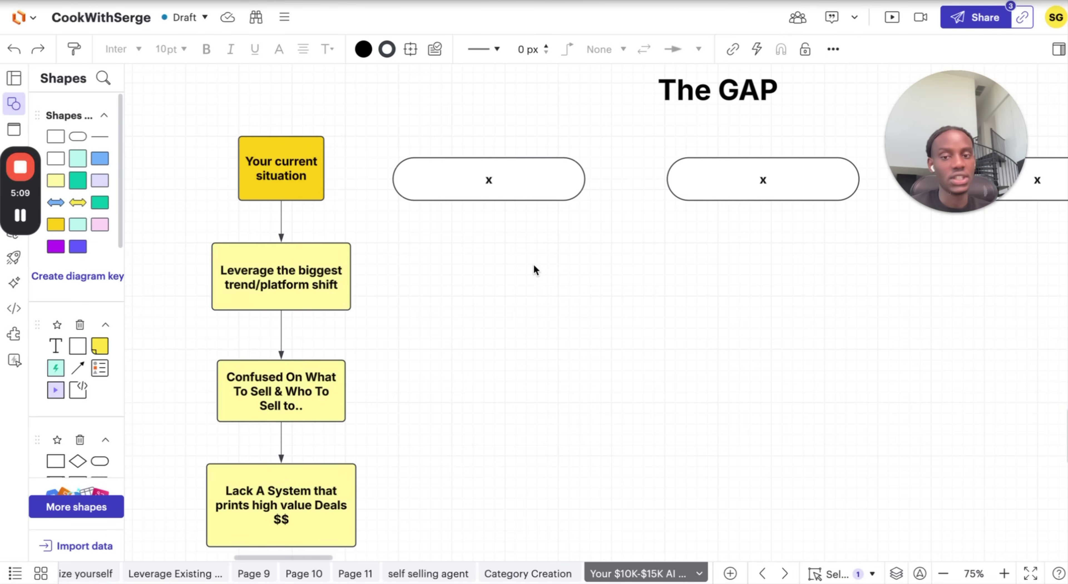
Add an 'ai tool' box connected below the first x pill and align it underneath
left_click(490, 182)
left_click_drag(489, 212, 512, 296)
left_click(480, 242)
type("ai tool")
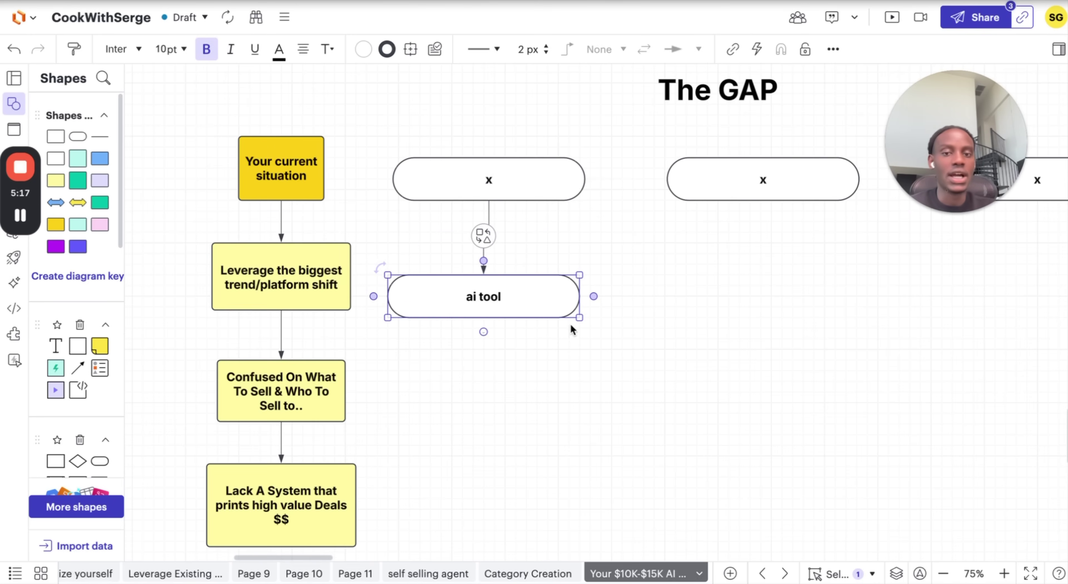
left_click(580, 366)
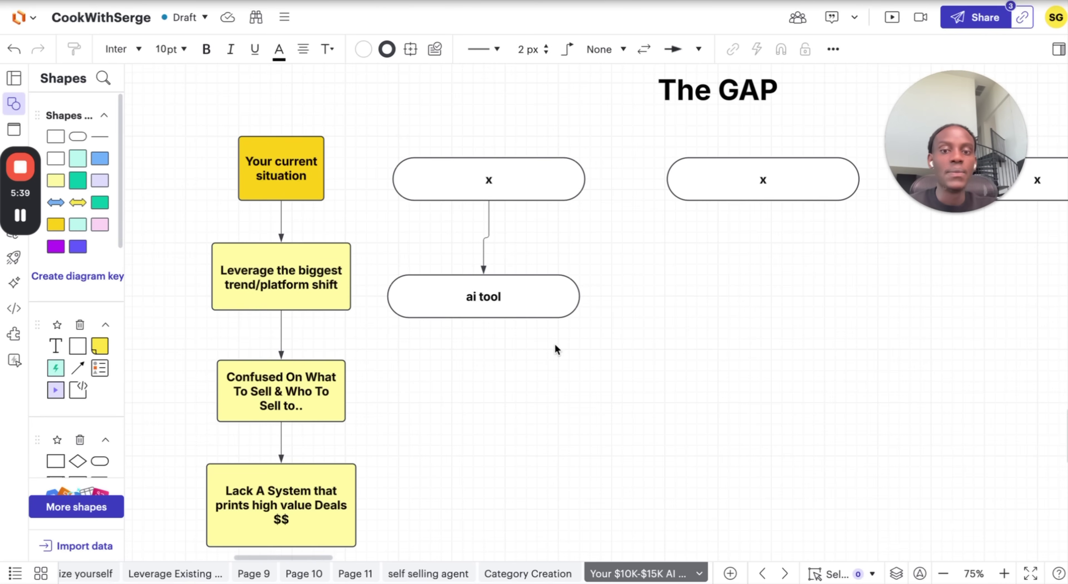
left_click_drag(537, 302, 461, 275)
left_click(551, 319)
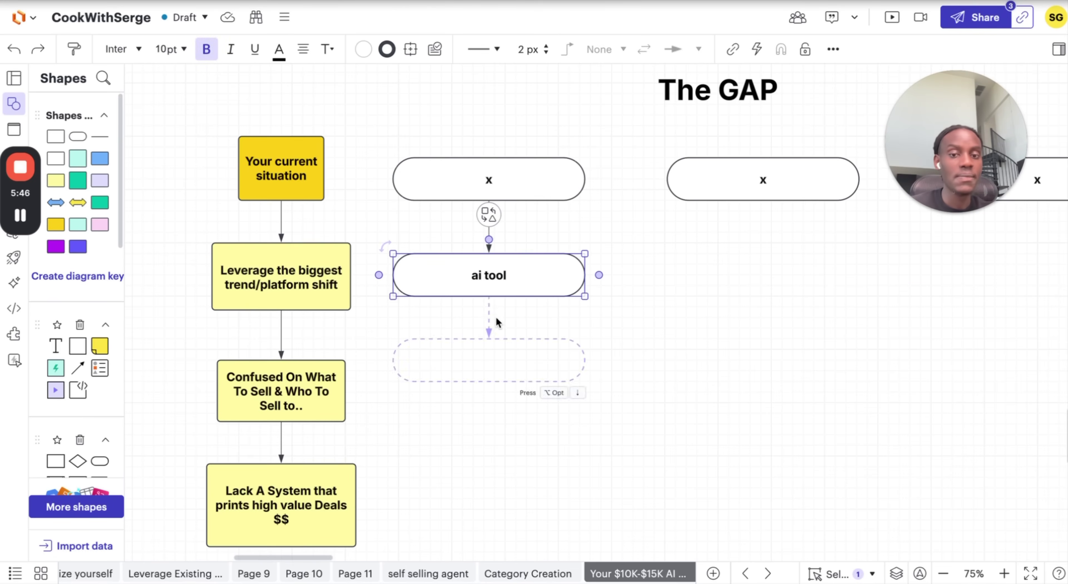
Add a connected 'Whowants this' box directly below 'ai tool'
left_click(488, 297)
double_click(494, 350)
type("Whowants t")
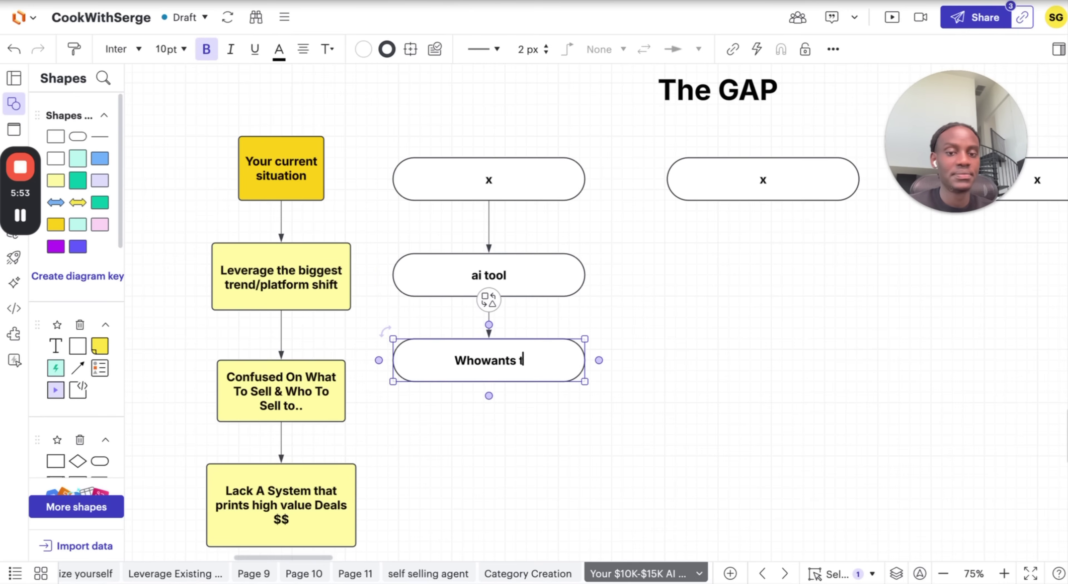
type("his")
left_click(627, 381)
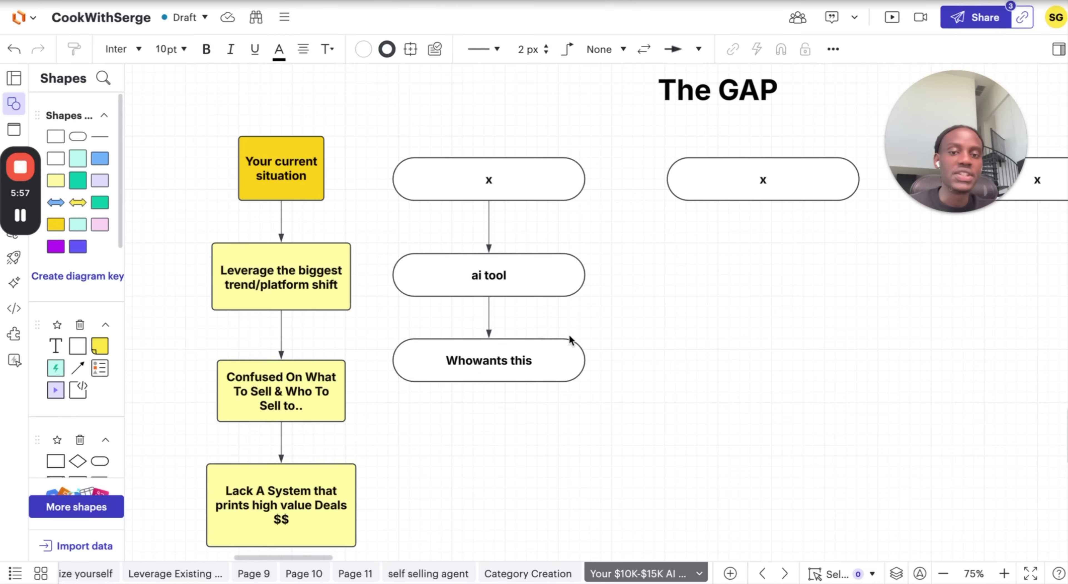
Add connected 'custom work' and 'job & low paying job' boxes beneath it
mouse_move(570, 339)
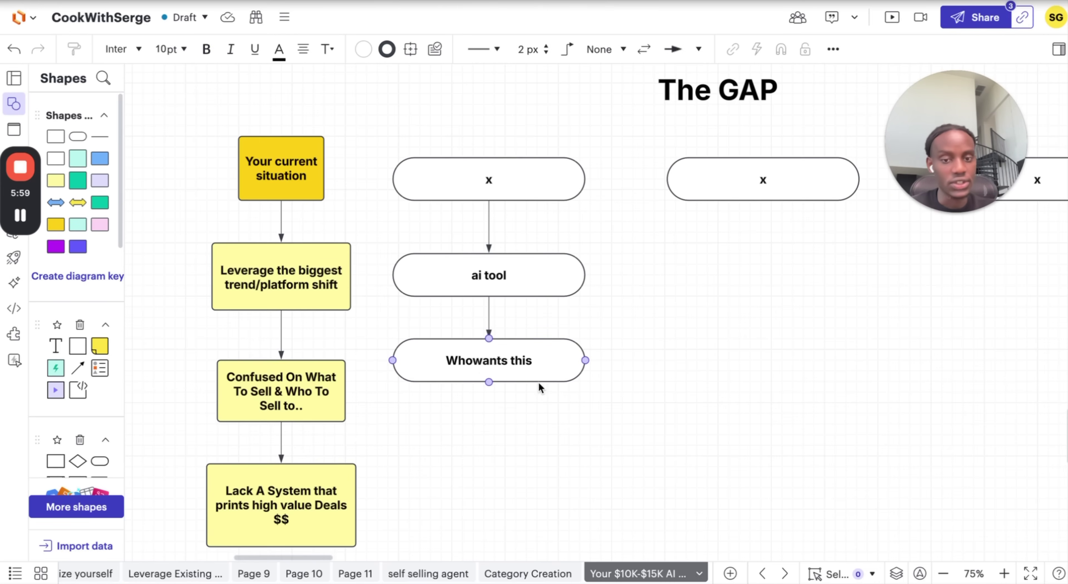
left_click(489, 382)
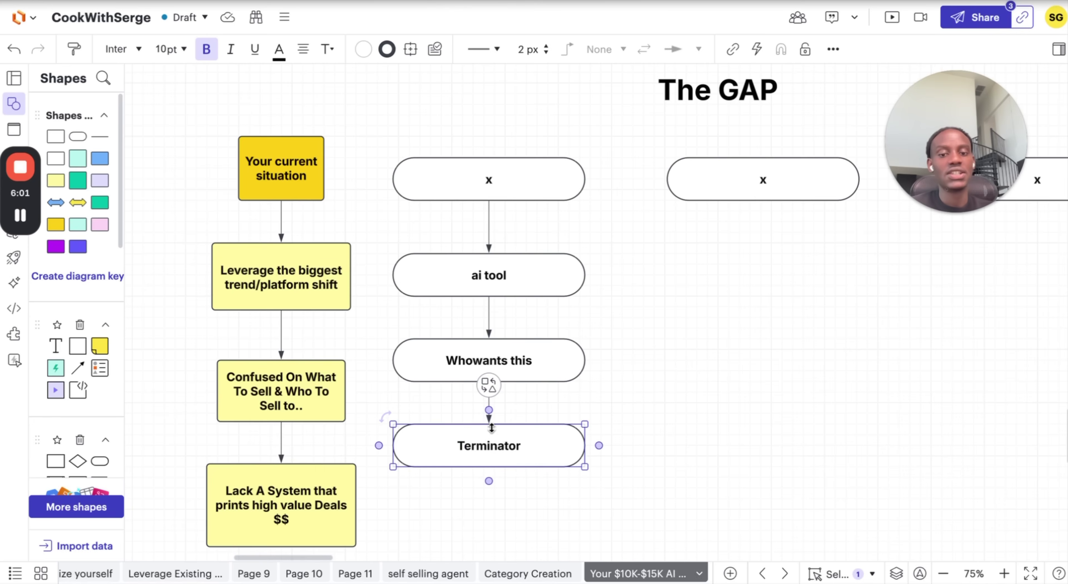
type("custom work")
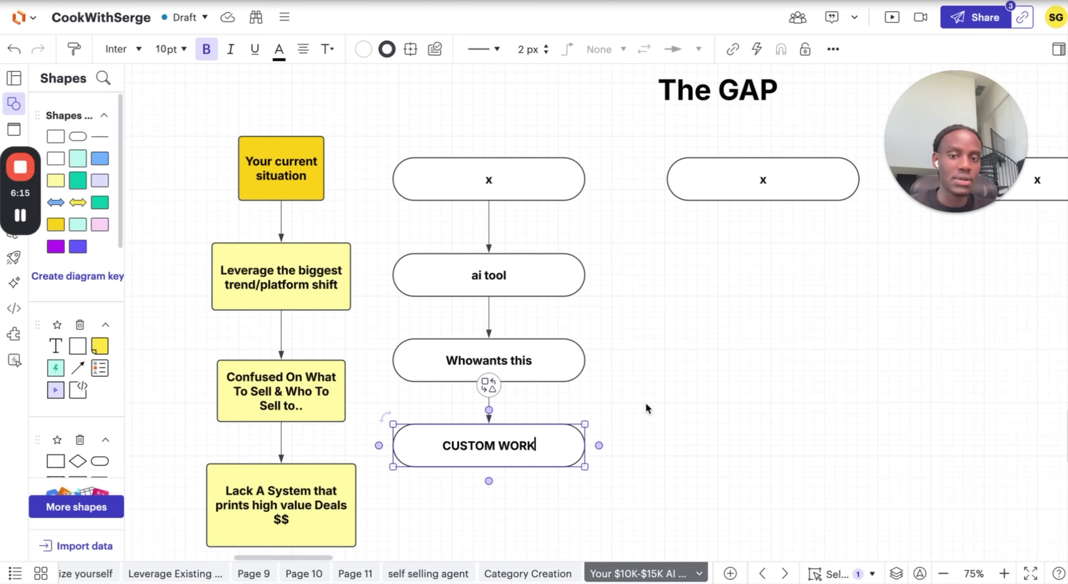
left_click(577, 488)
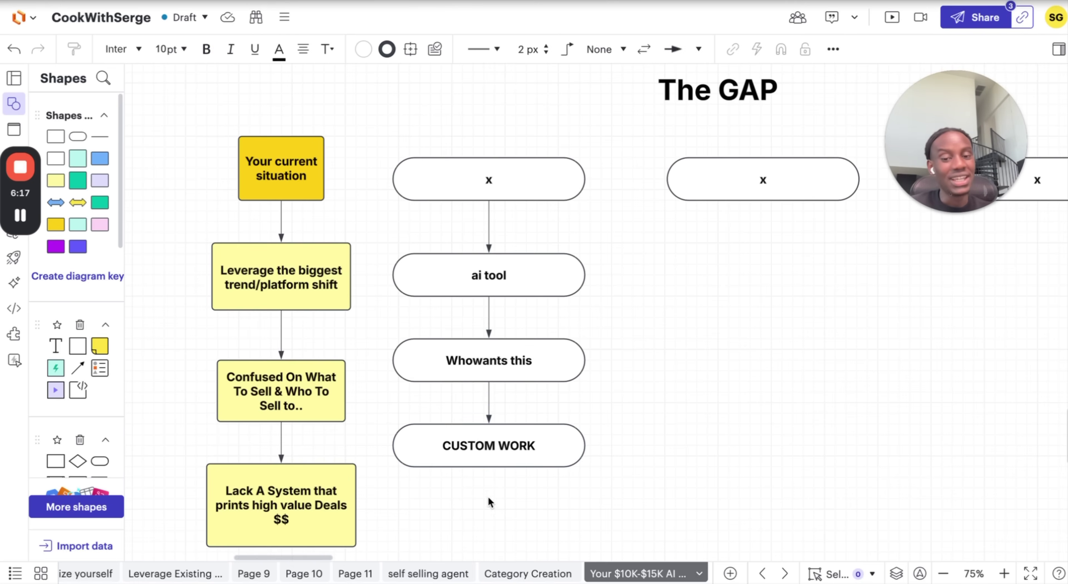
left_click(489, 469)
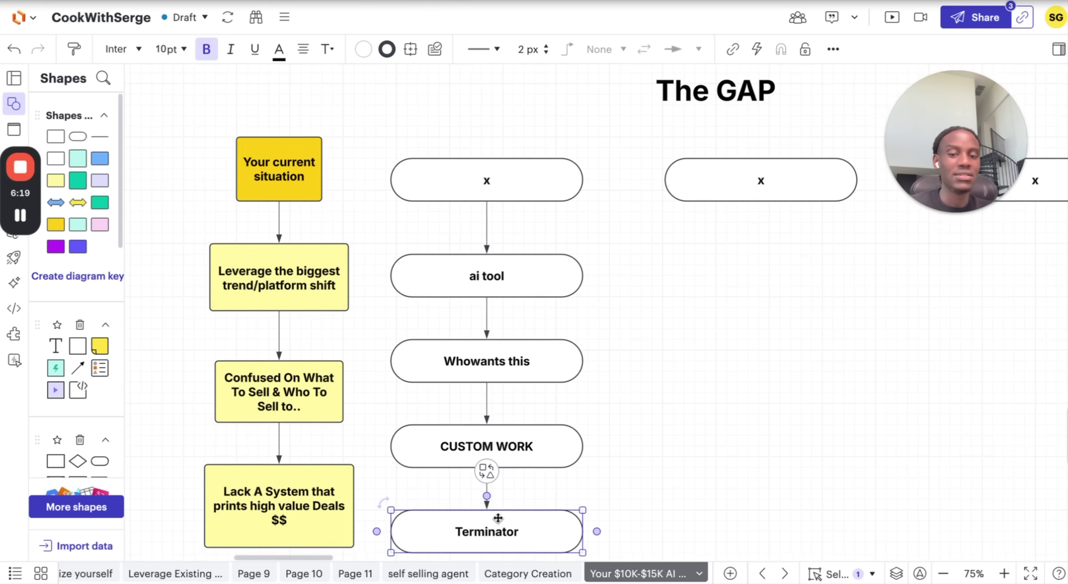
type("jd")
scroll(535, 483, "down", 3)
type("& l")
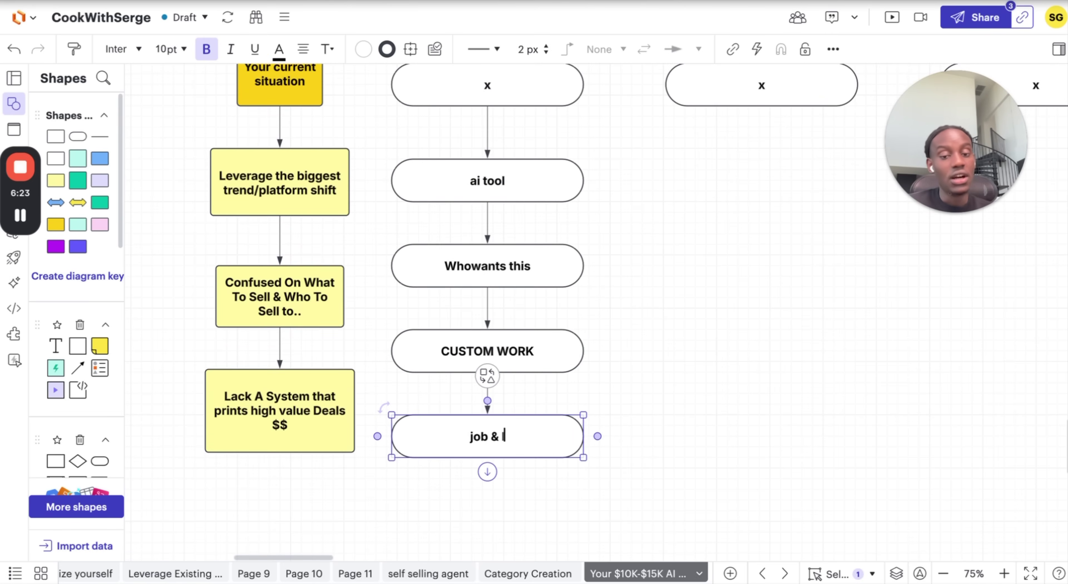
type("ow paying")
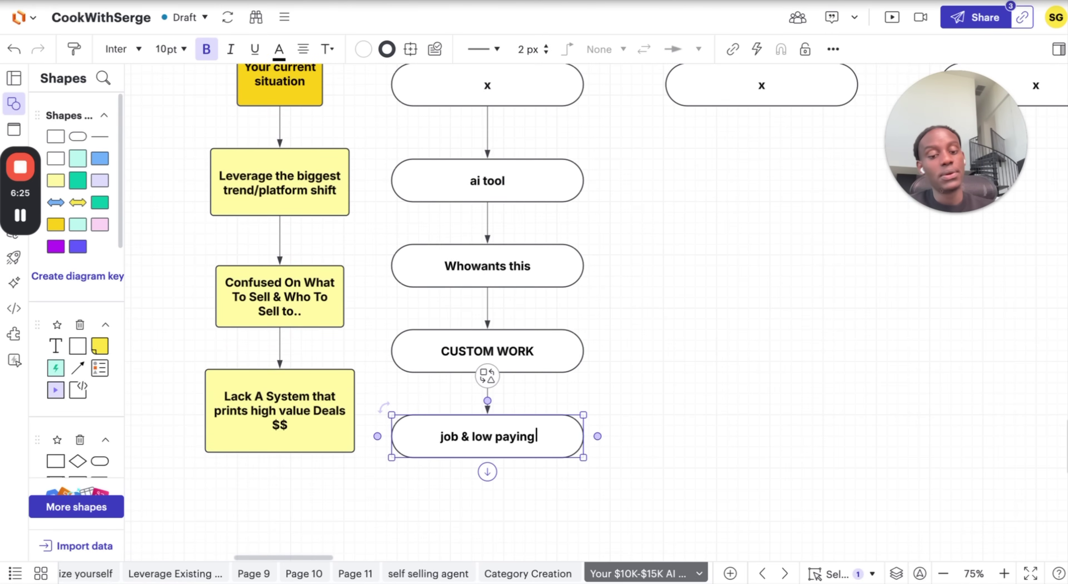
type(" job")
Add a text note reading 'AI INTEGRATION COMMODITIZED.' below the job box
double_click(546, 483)
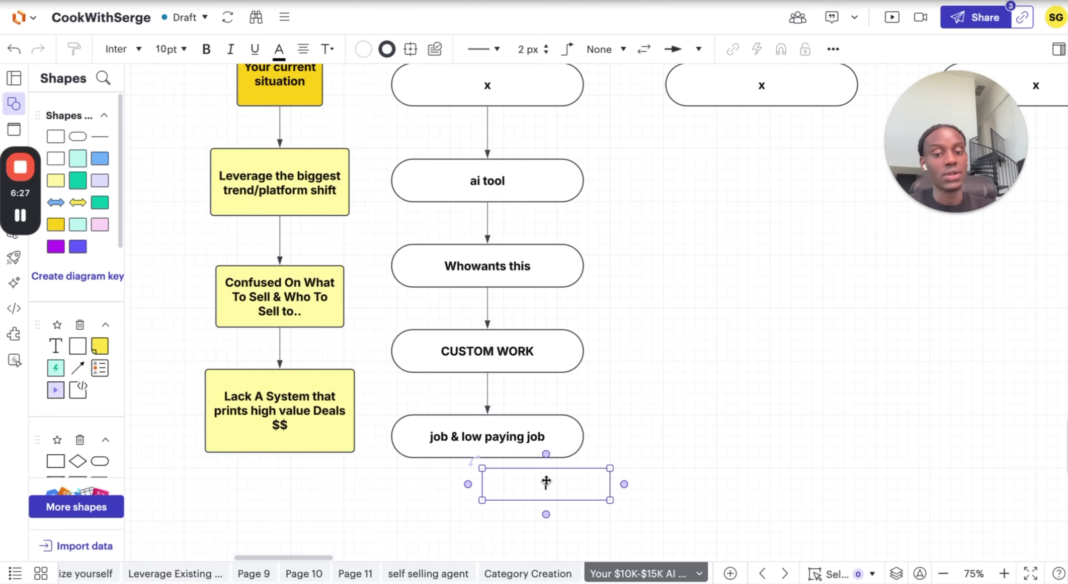
type("Integr")
key("BackSpace")
key("BackSpace")
key("BackSpace")
key("BackSpace")
type("NTEGRATION SK")
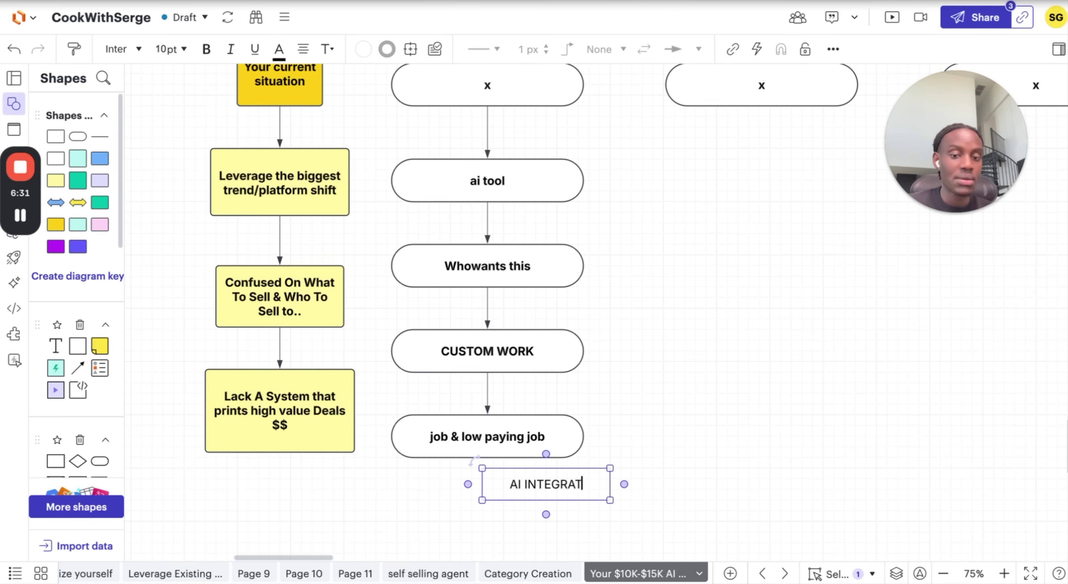
key("BackSpace")
key("BackSpace")
type("COMMODITIZD")
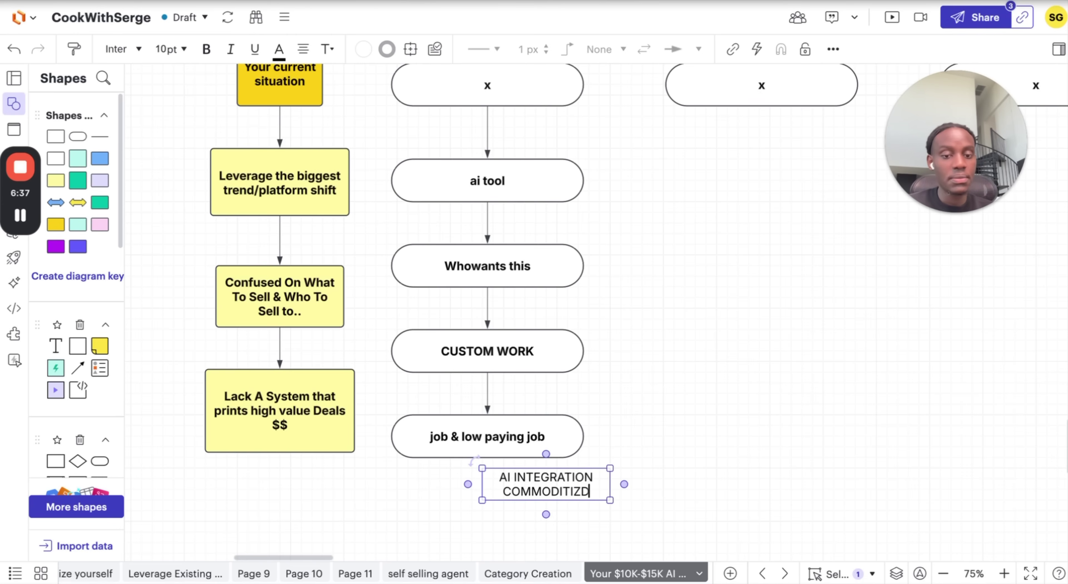
key("BackSpace")
type("ED.")
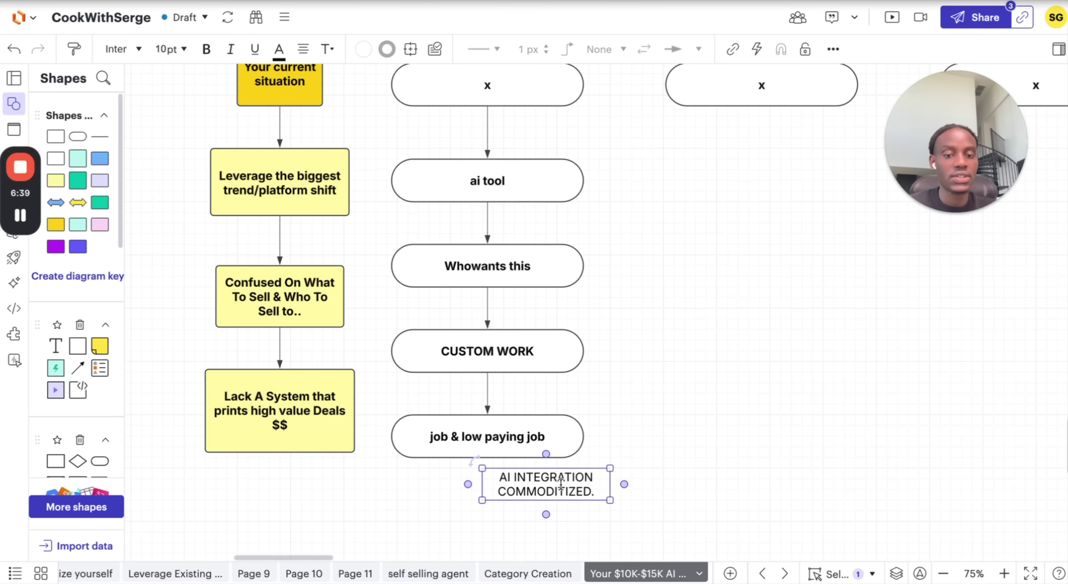
left_click(632, 518)
Widen the note's text box so it fits on one line
left_click(608, 500)
left_click_drag(610, 500, 699, 507)
scroll(781, 382, "up", 8)
scroll(782, 382, "right", 10)
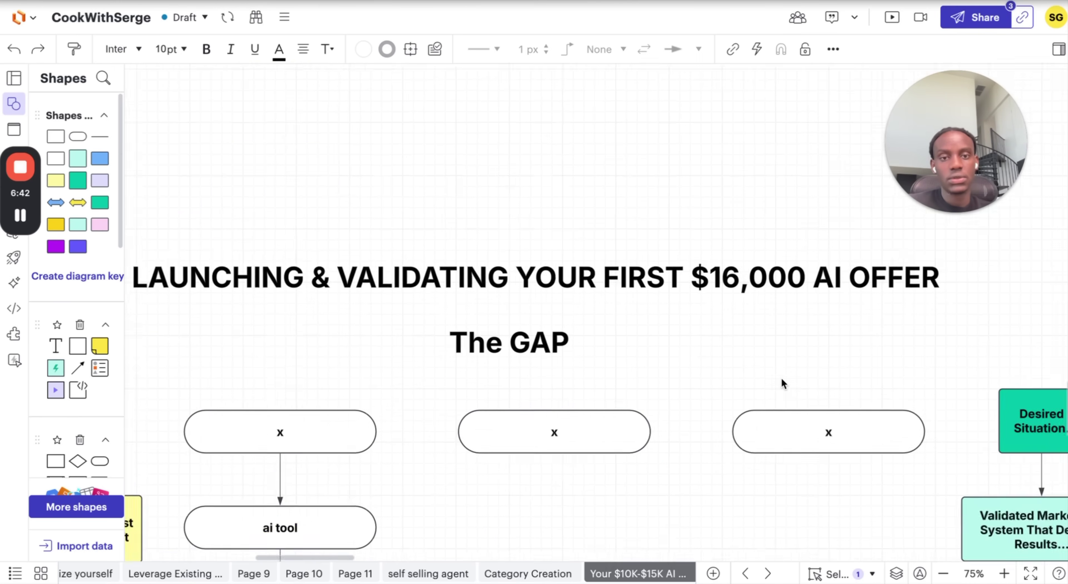
Zoom out, drag the pricing-card screenshot below the middle column, then zoom back in
left_click(944, 575)
left_click(944, 574)
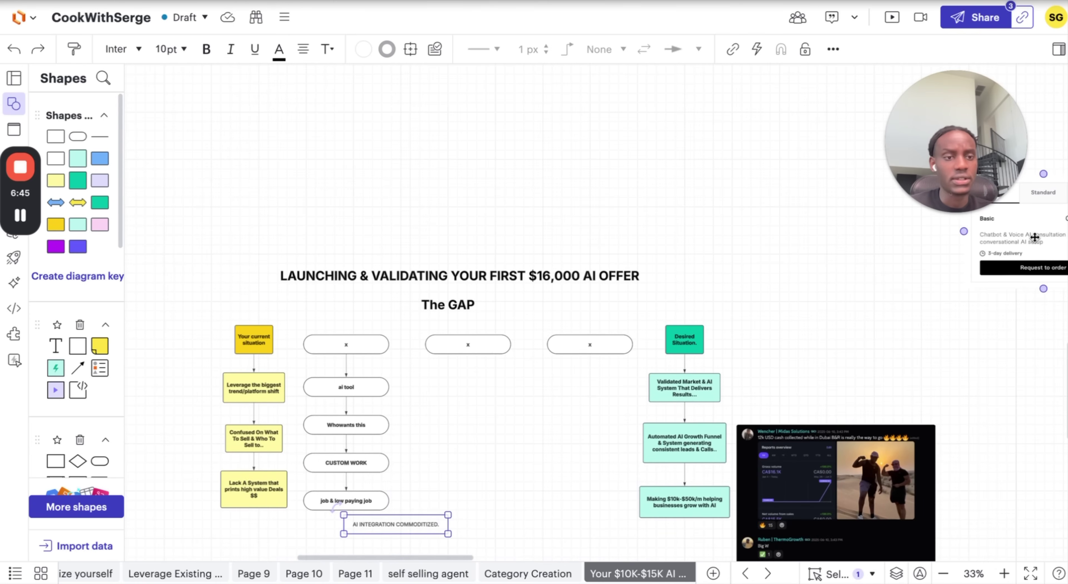
left_click_drag(1035, 237, 463, 422)
scroll(434, 282, "down", 5)
left_click(1004, 573)
left_click(1004, 573)
scroll(540, 400, "left", 10)
scroll(506, 361, "up", 5)
scroll(506, 361, "right", 3)
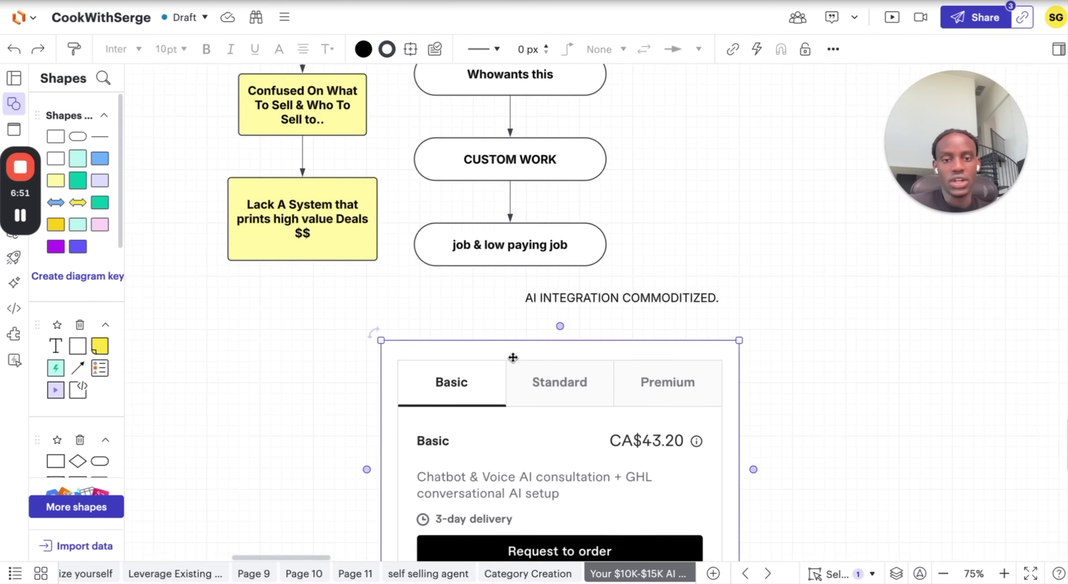
scroll(518, 357, "up", 1)
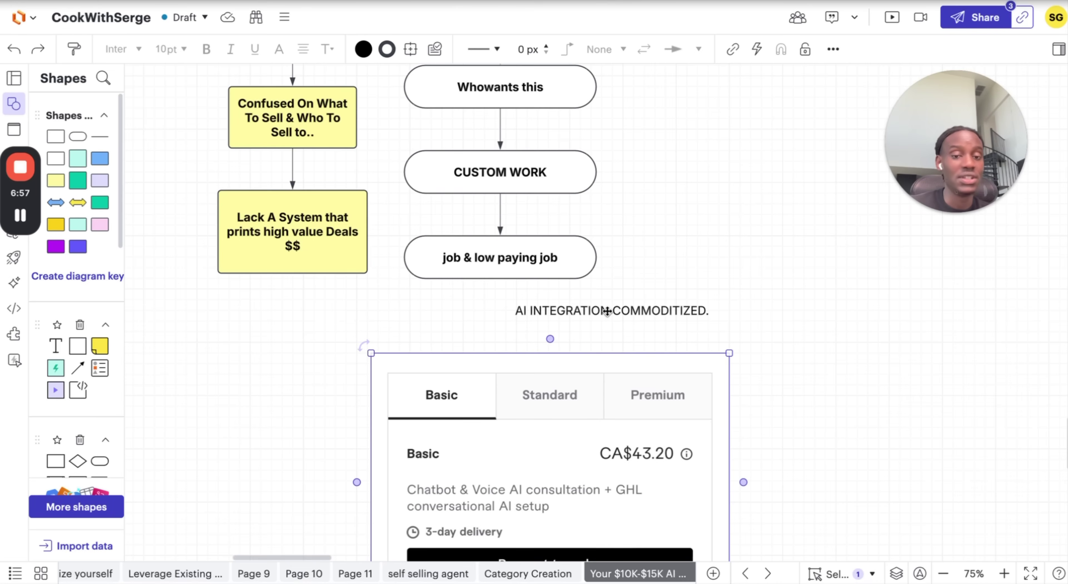
Nudge the 'AI INTEGRATION COMMODITIZED.' note into place and make its text bold
left_click_drag(604, 313, 607, 319)
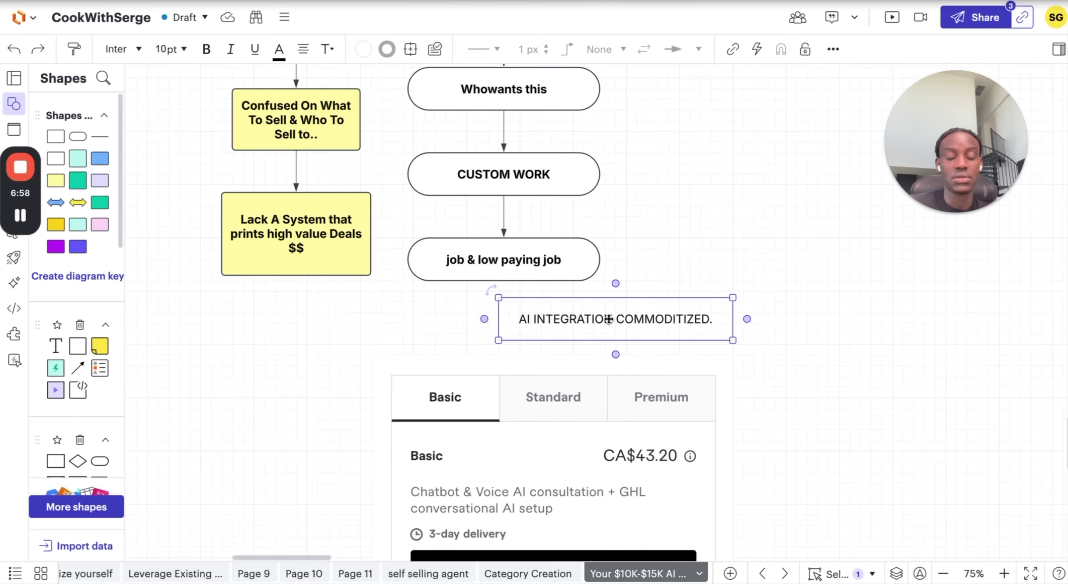
double_click(648, 318)
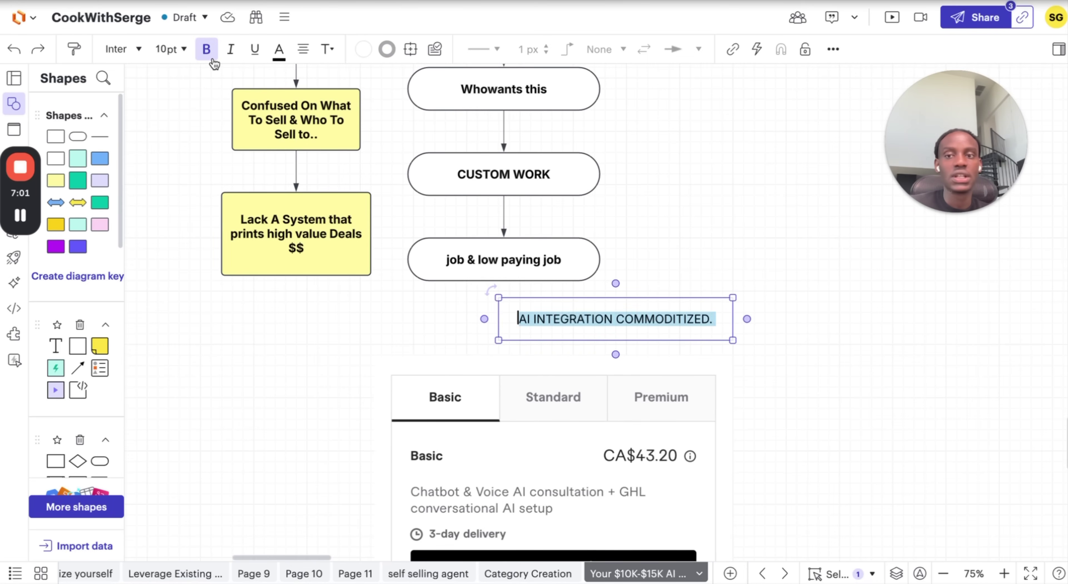
left_click(206, 49)
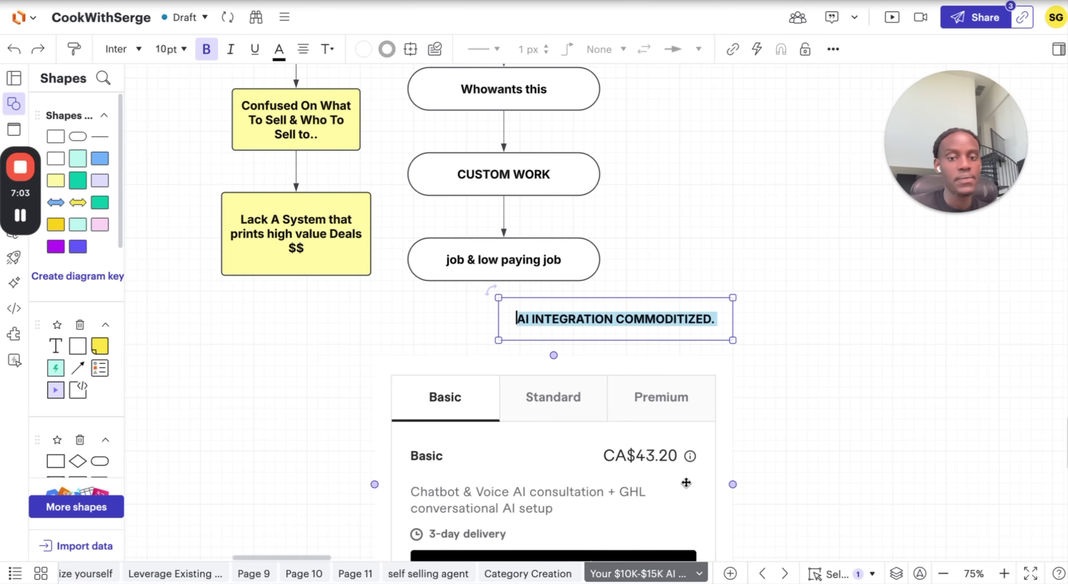
scroll(686, 483, "up", 5)
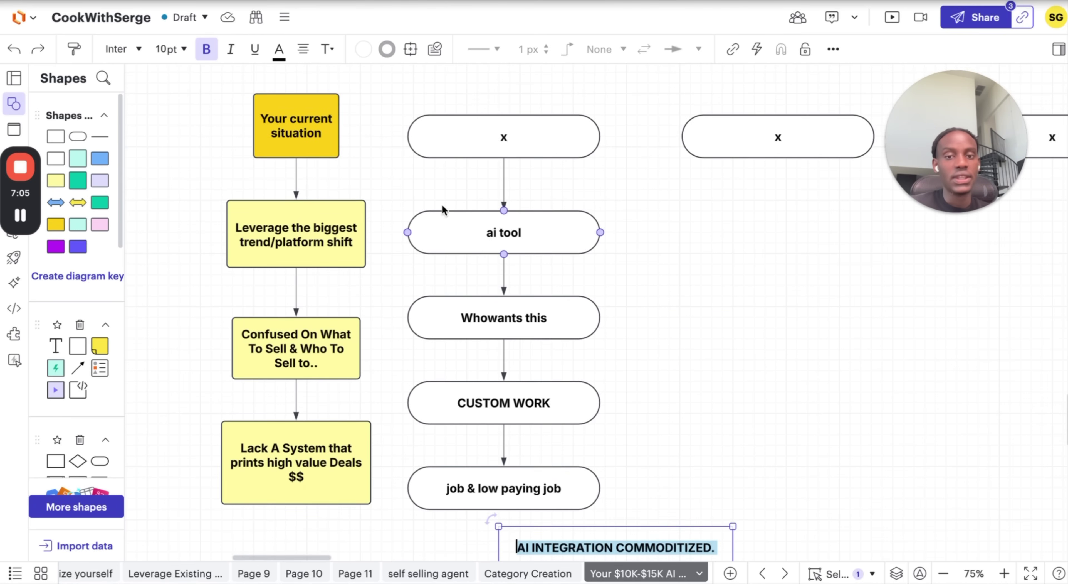
left_click_drag(425, 191, 707, 502)
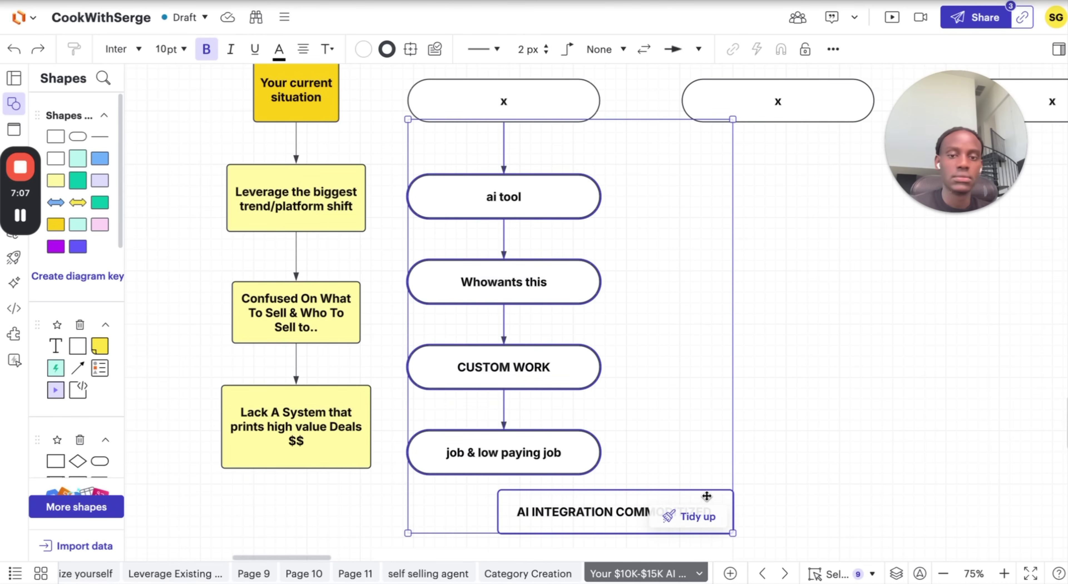
scroll(705, 500, "down", 2)
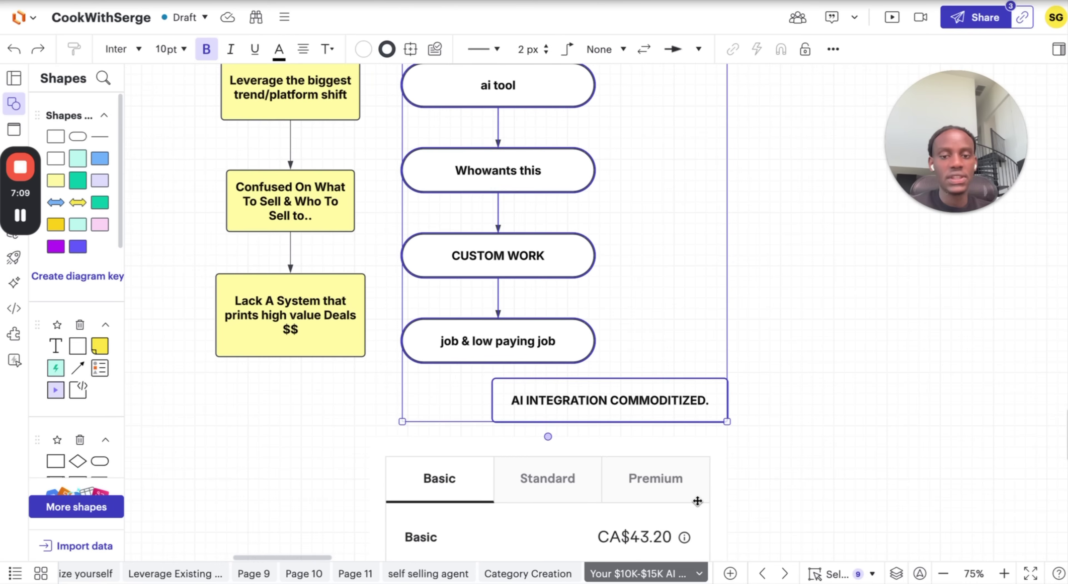
scroll(646, 482, "up", 5)
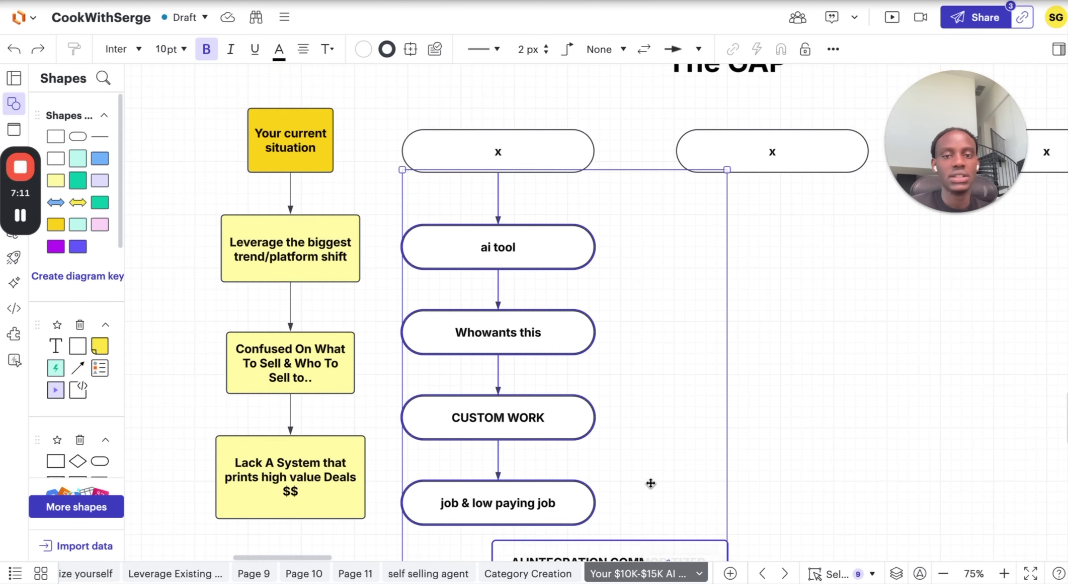
Replace the first x pill's label with 'Right market, right gap, right ai growth infrastructure'
scroll(647, 483, "down", 5)
scroll(650, 485, "up", 3)
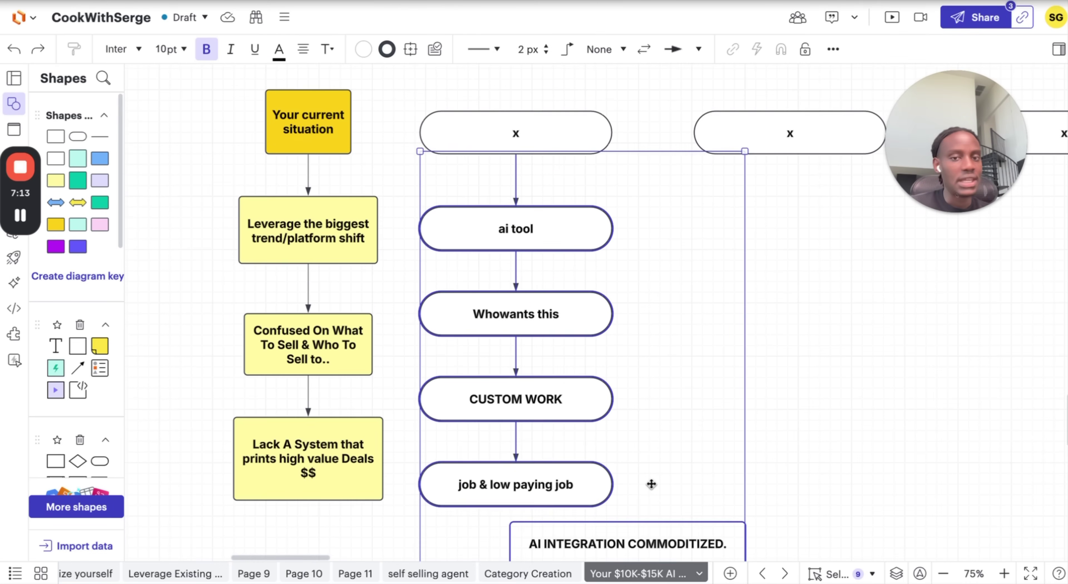
scroll(572, 384, "up", 3)
left_click(495, 377)
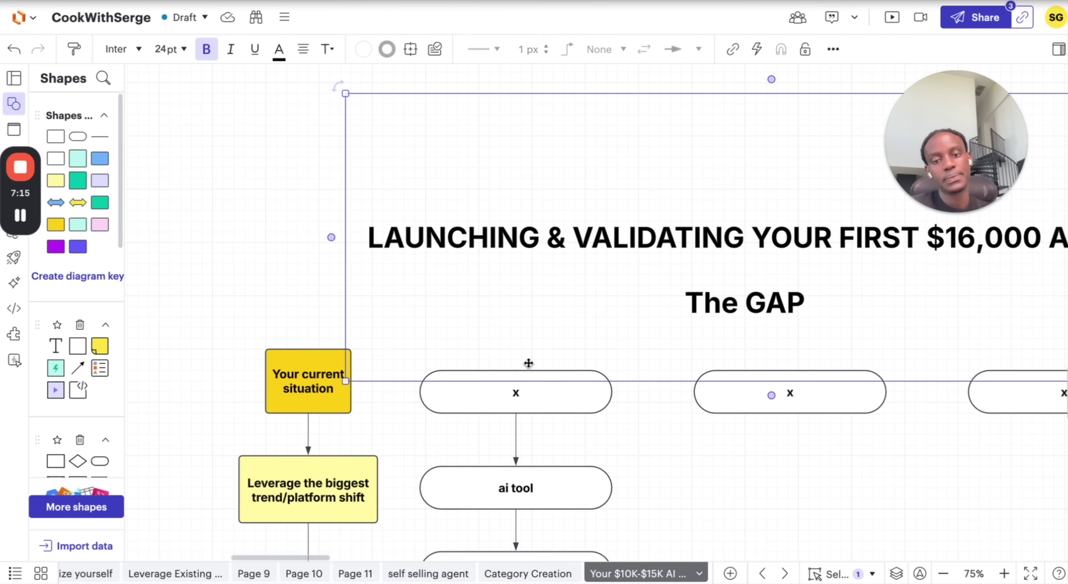
left_click(477, 395)
type("ritgh")
key("BackSpace")
key("BackSpace")
key("BackSpace")
key("BackSpace")
key("BackSpace")
type("Right market, rightgap")
key("BackSpace")
key("BackSpace")
key("BackSpace")
type("gap")
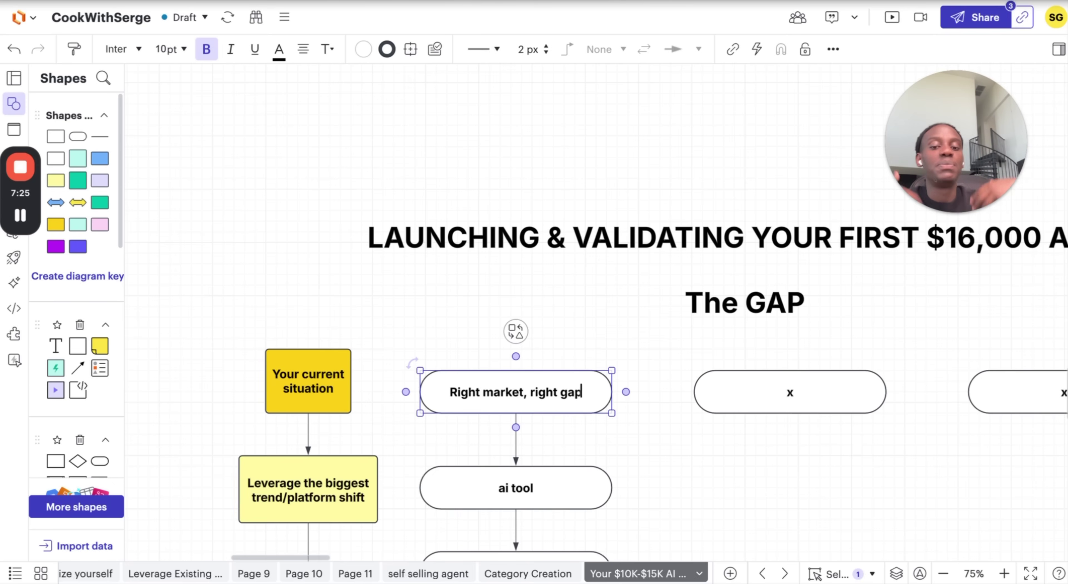
type(", ")
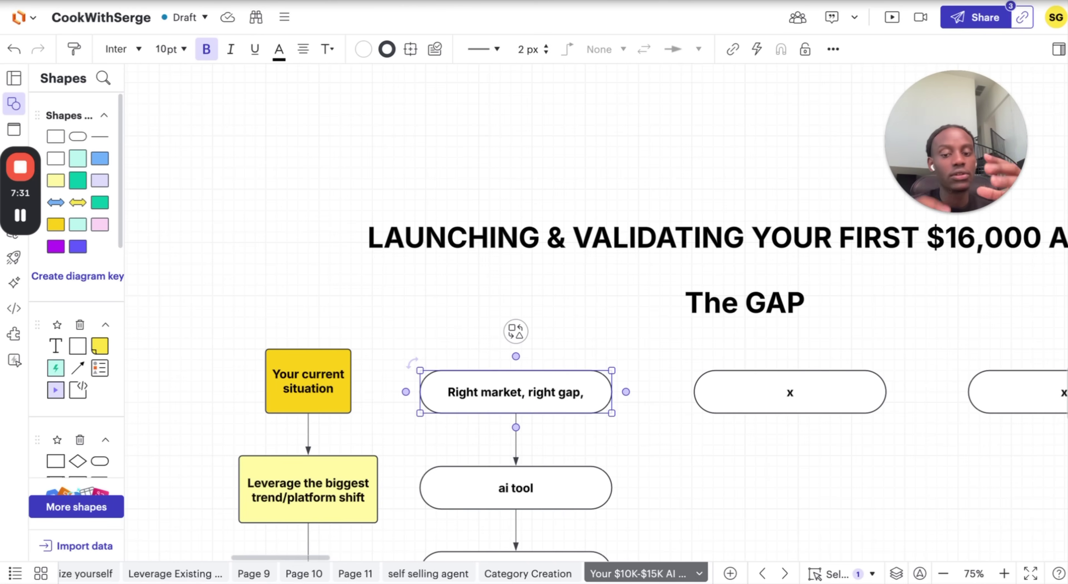
type("right ai")
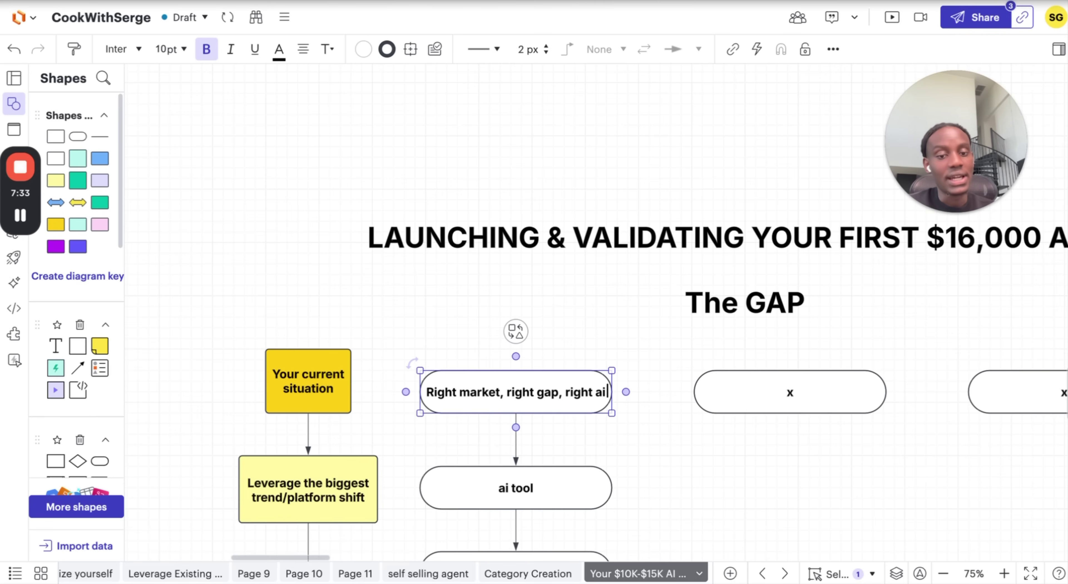
type(" growth infras")
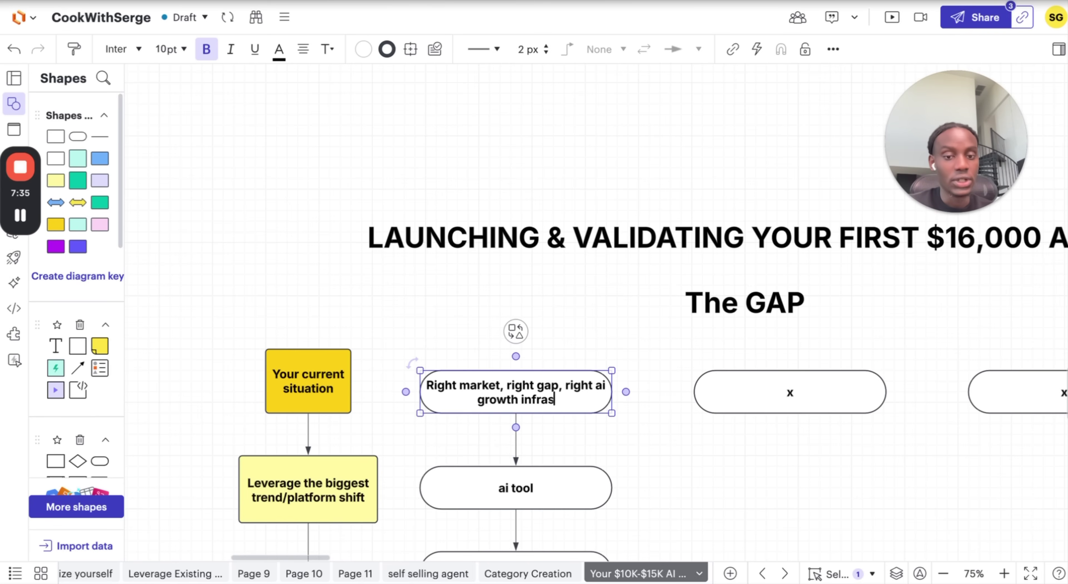
type("tructure")
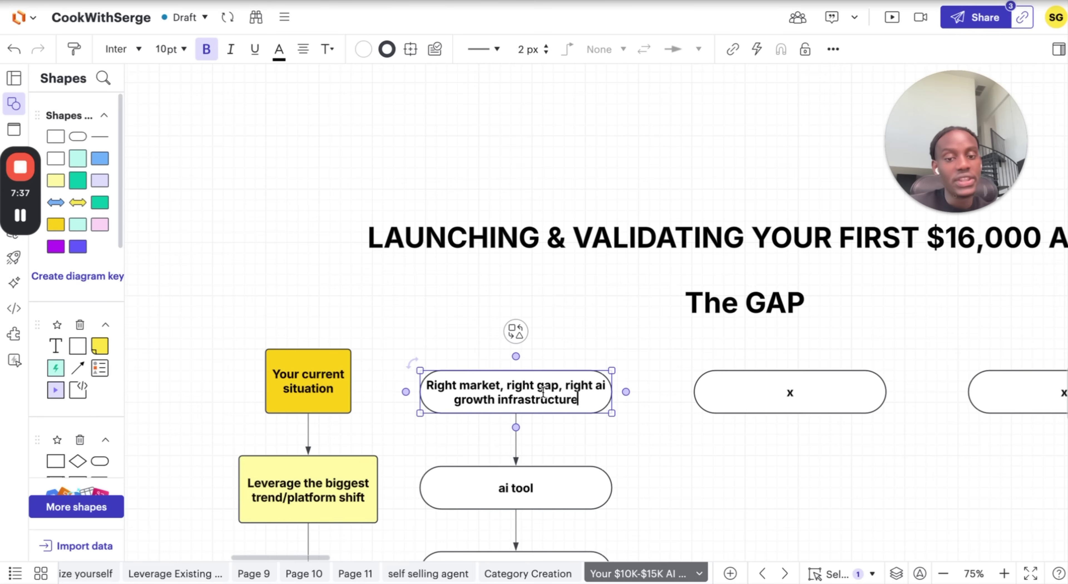
scroll(570, 362, "down", 3)
Create a 'productized.' text label and nudge it onto the Right market–ai tool connector
left_click(467, 241)
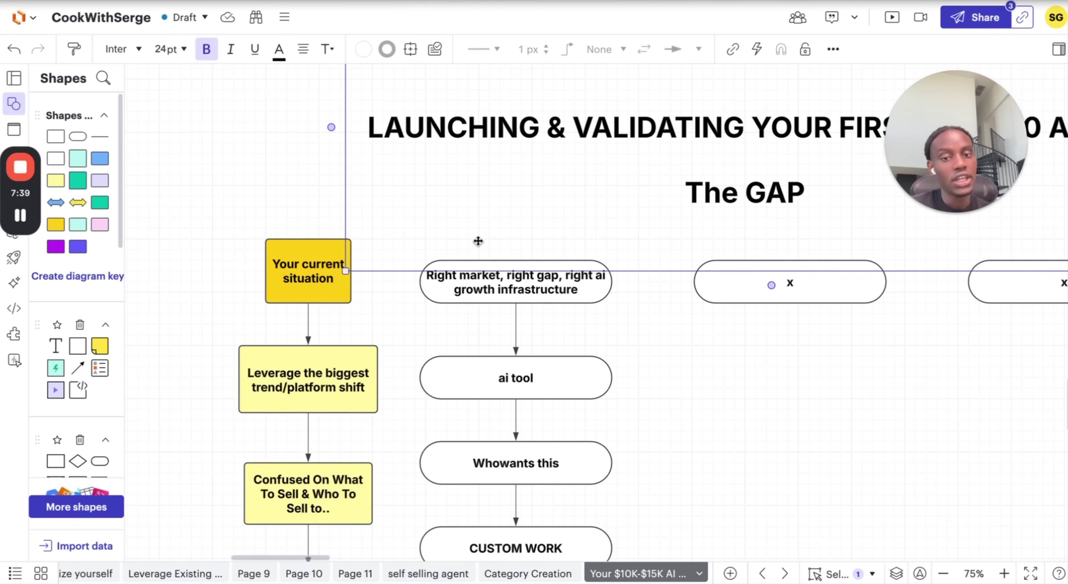
scroll(420, 219, "left", 1)
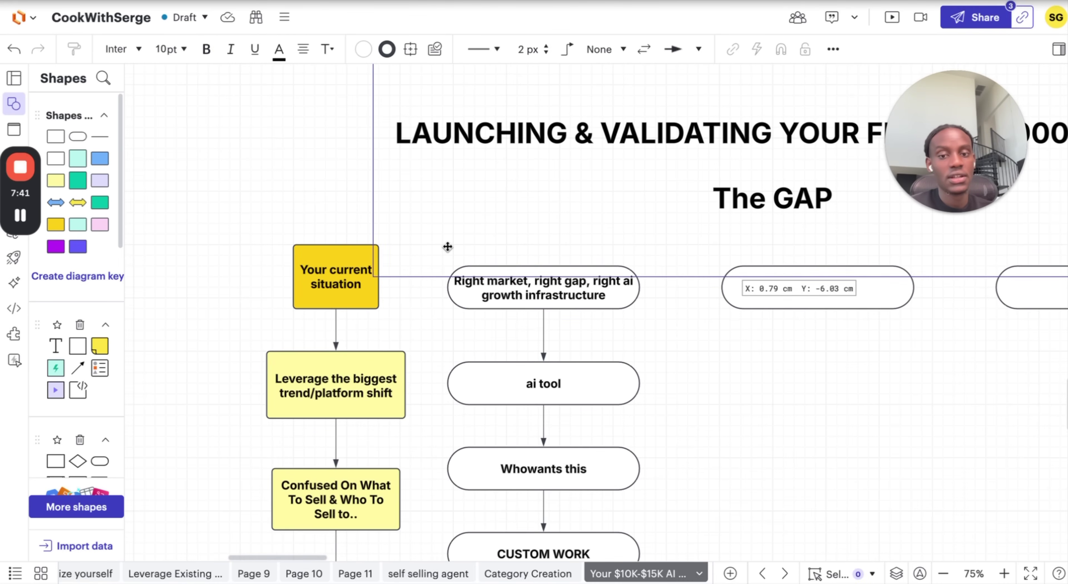
key("Tab")
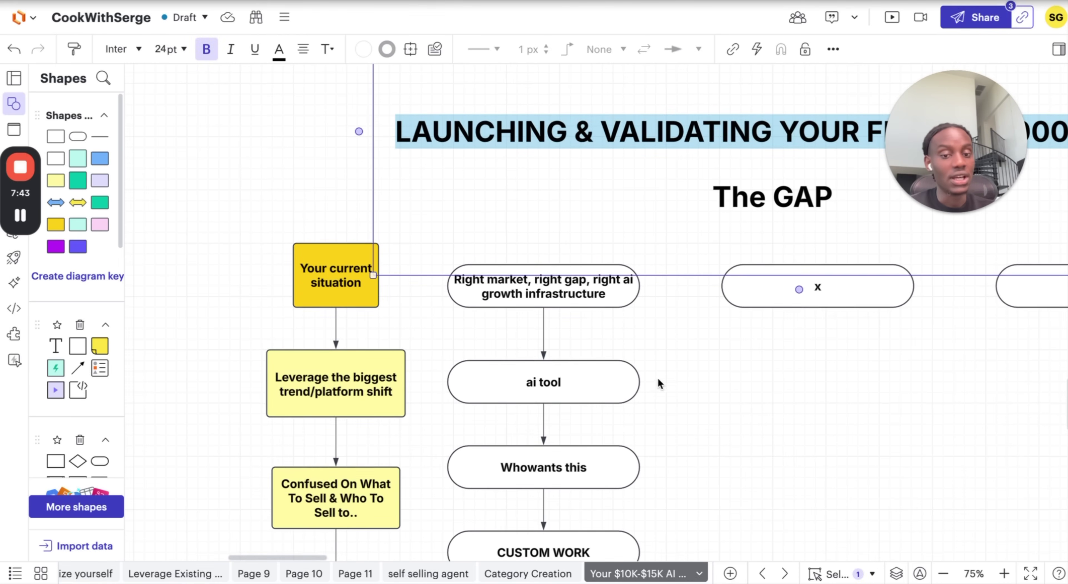
left_click(660, 361)
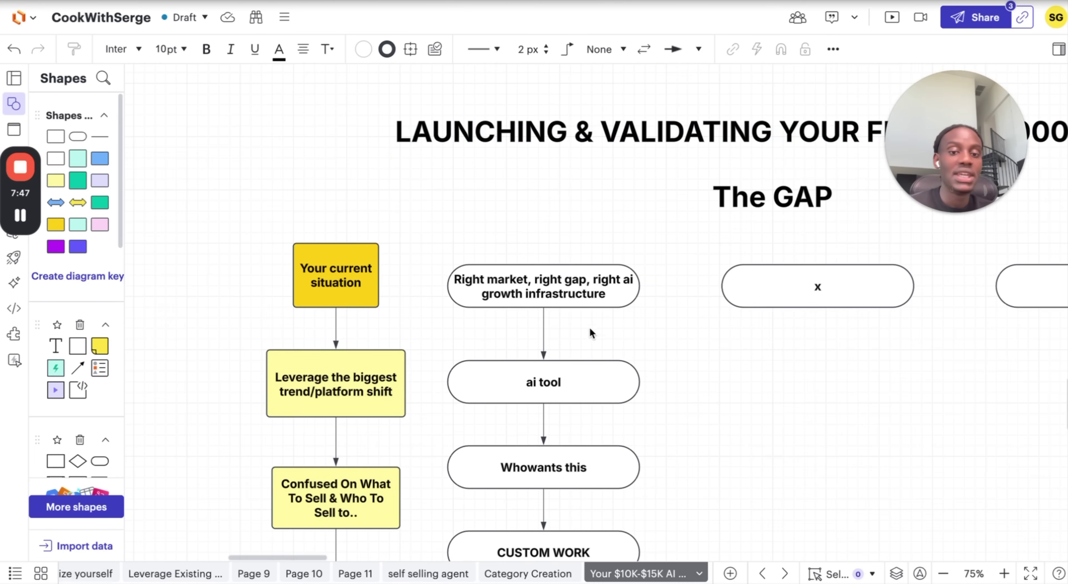
double_click(591, 335)
type("productized")
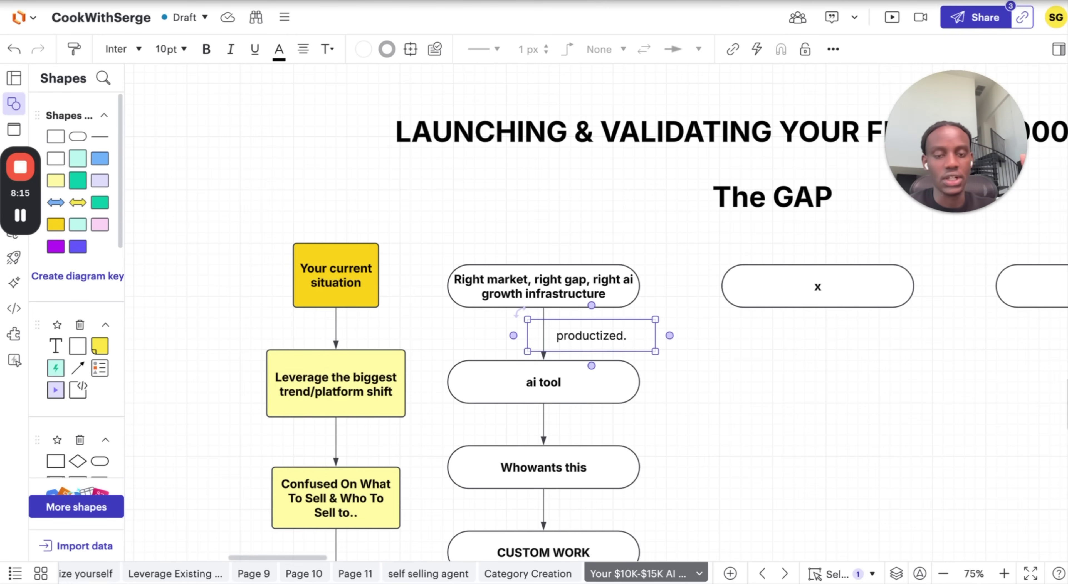
left_click(676, 356)
left_click_drag(596, 340, 600, 336)
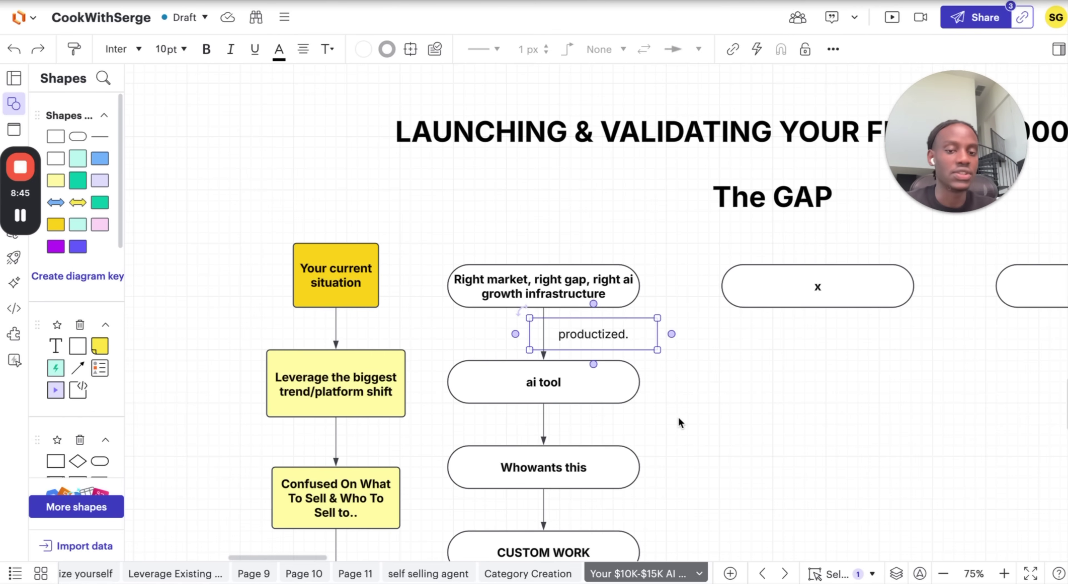
scroll(779, 386, "right", 4)
scroll(791, 379, "down", 10)
scroll(767, 381, "right", 8)
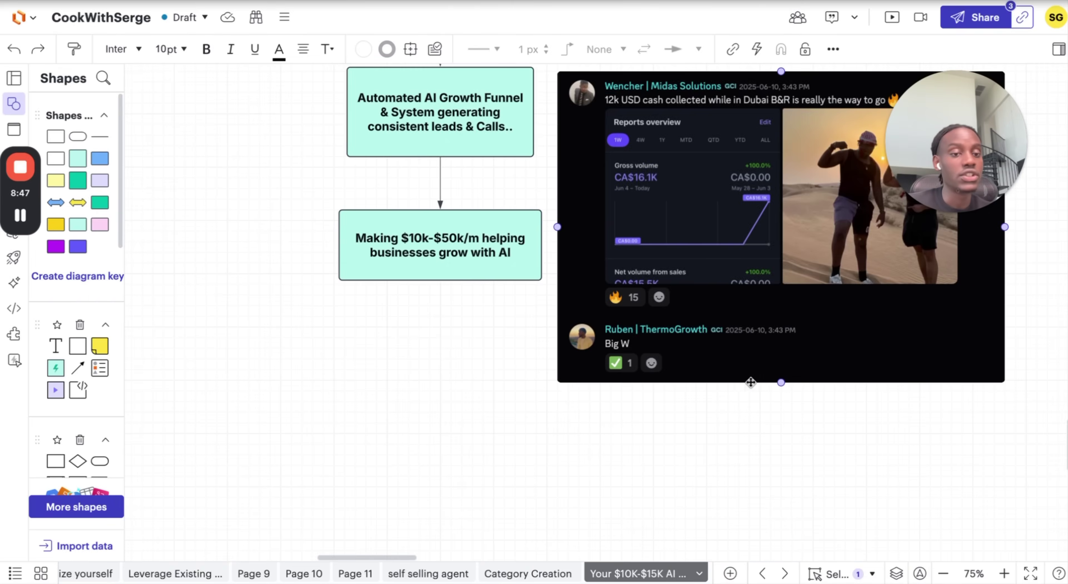
scroll(748, 383, "up", 2)
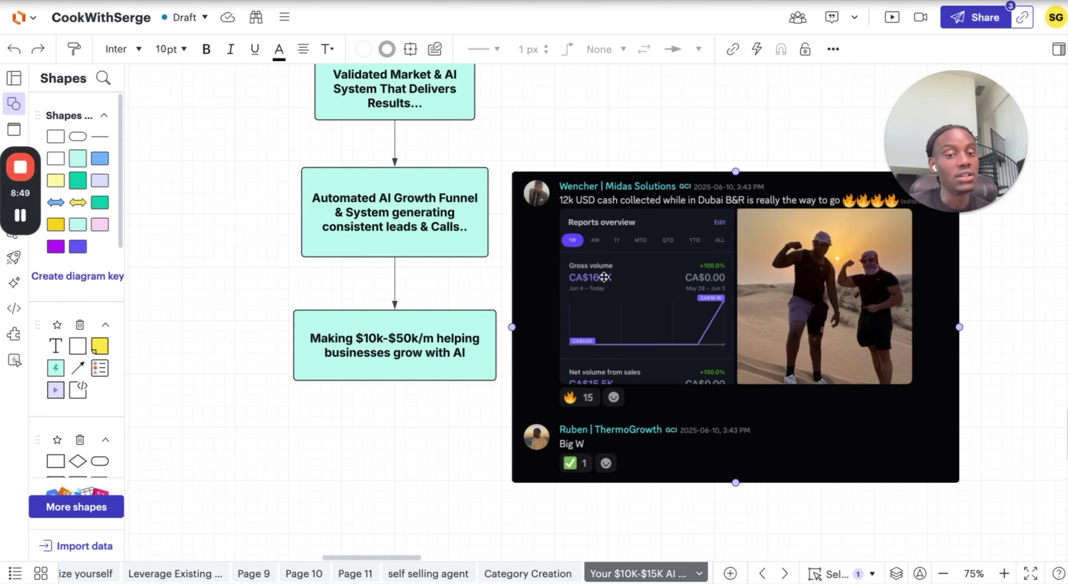
scroll(591, 294, "left", 10)
scroll(588, 297, "up", 8)
left_click(588, 292)
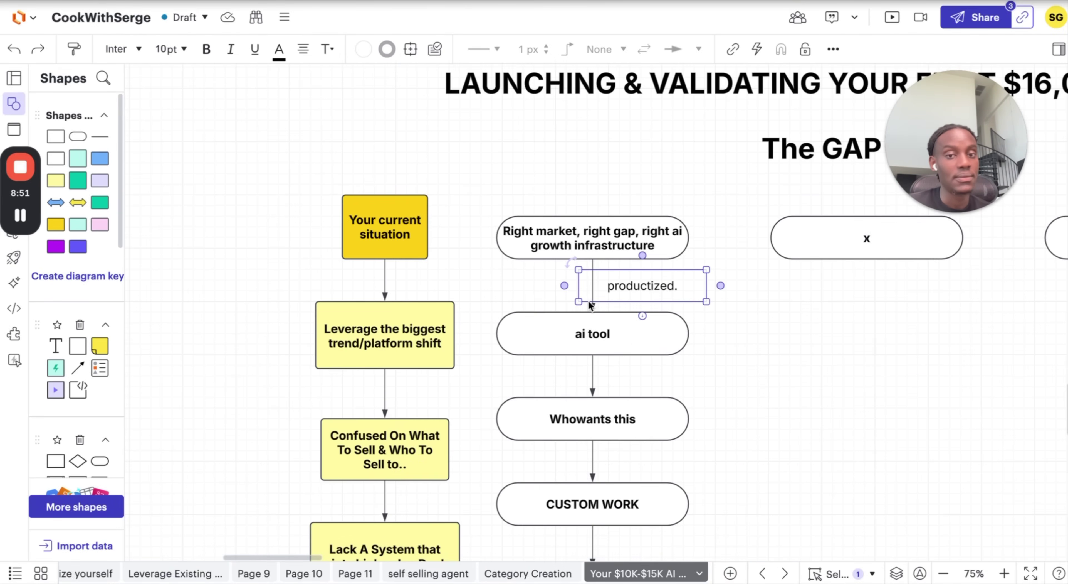
left_click_drag(578, 167, 593, 148)
scroll(729, 429, "down", 3)
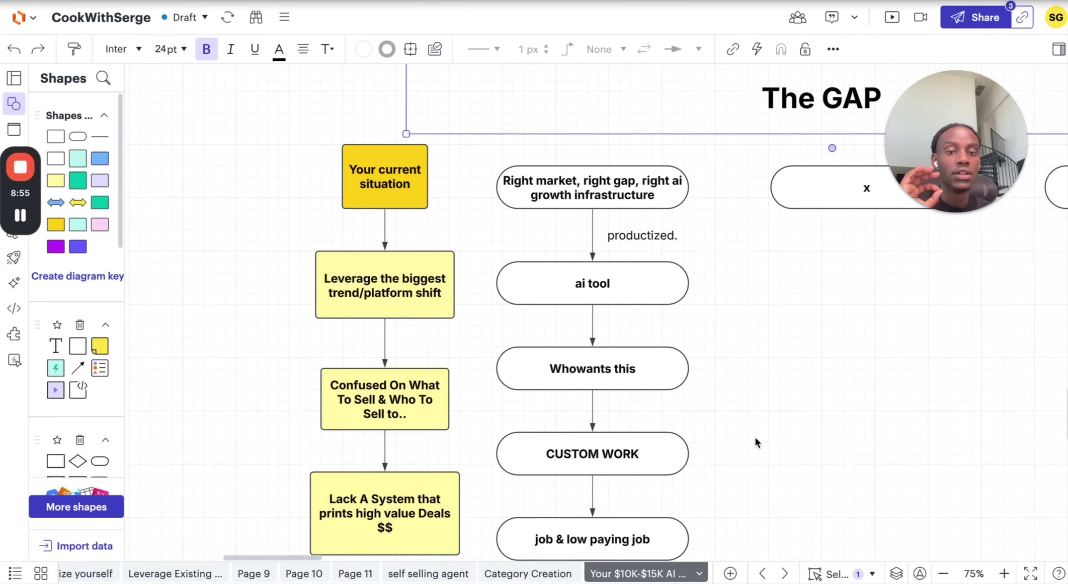
scroll(755, 436, "right", 4)
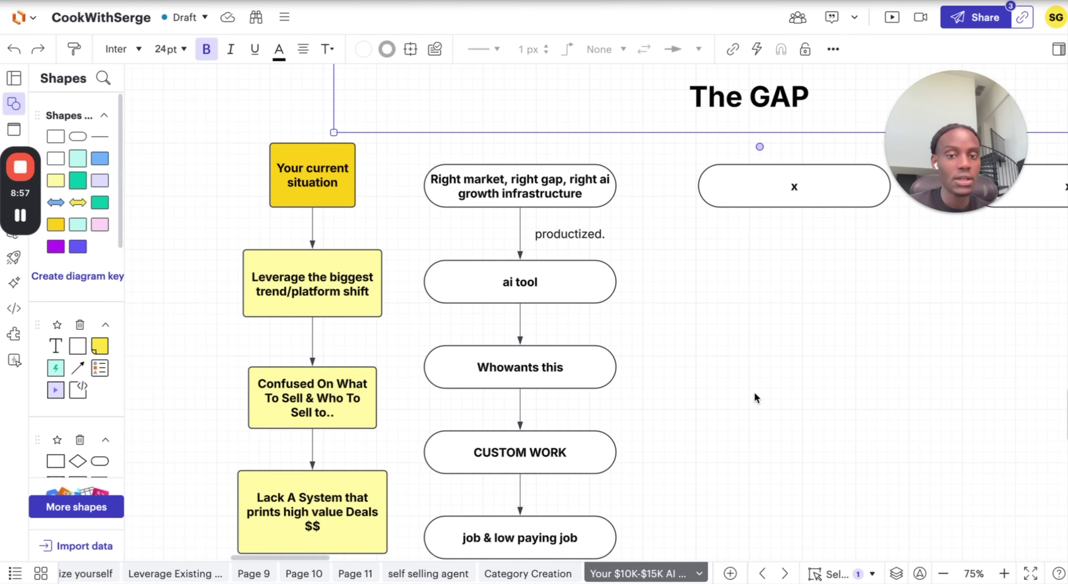
left_click(554, 197)
left_click(554, 197)
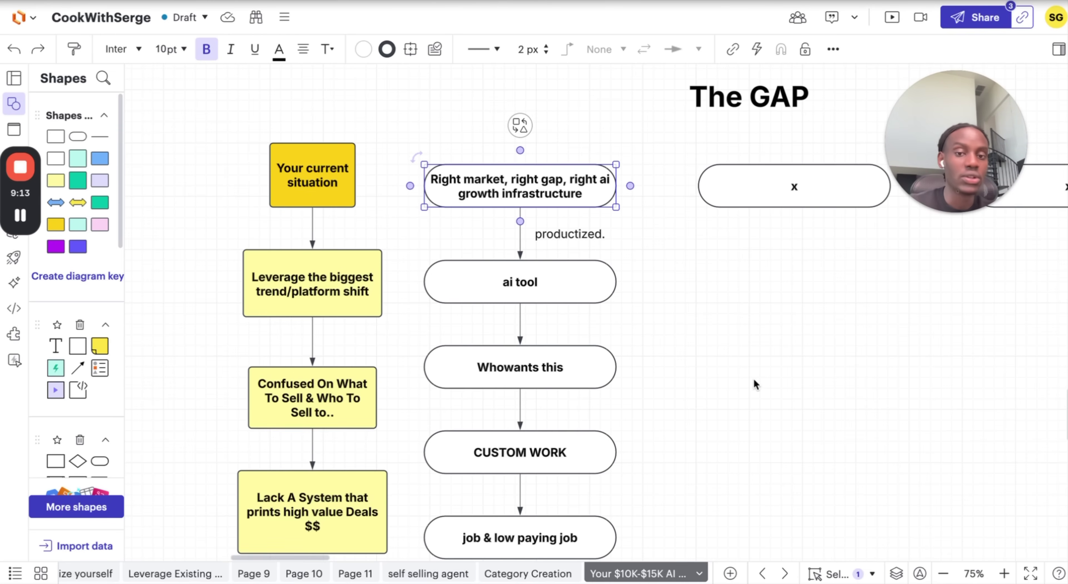
Add a connected pill below the x pill reading 'how hard it is to sell people when no one knows you.'
scroll(753, 377, "right", 5)
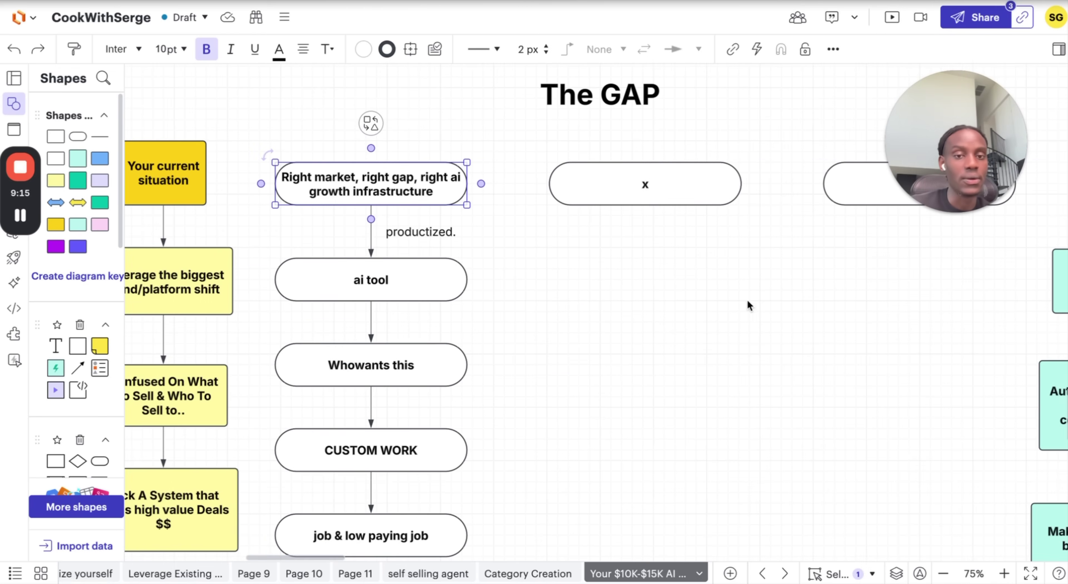
left_click(644, 202)
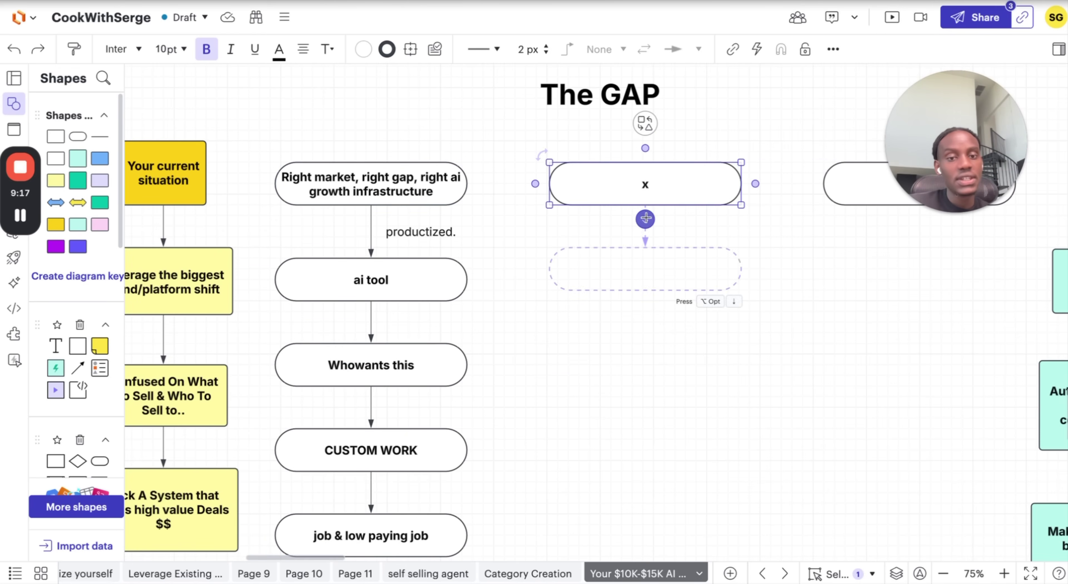
left_click(645, 220)
double_click(642, 260)
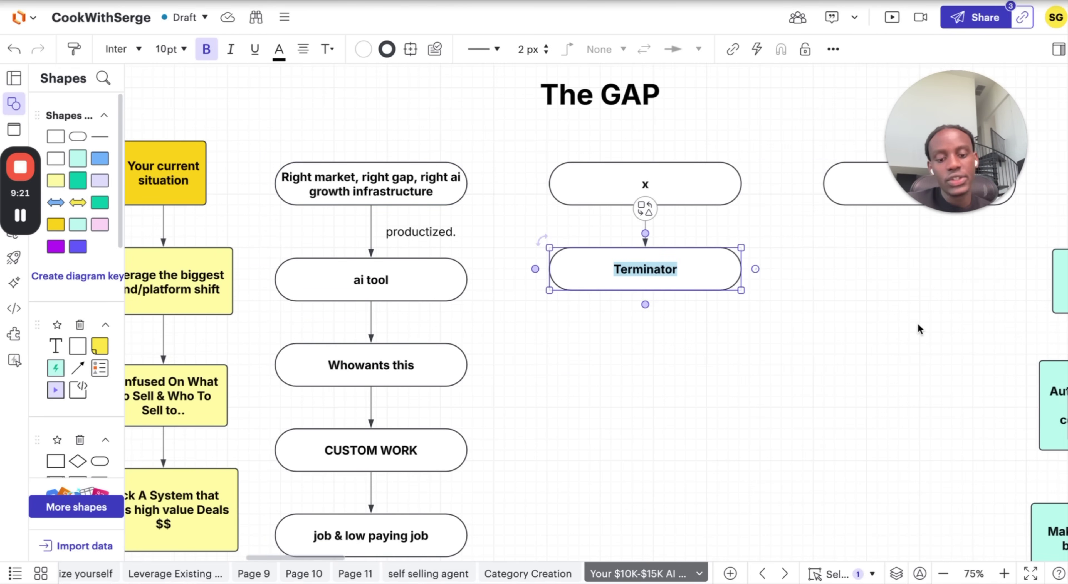
type("how")
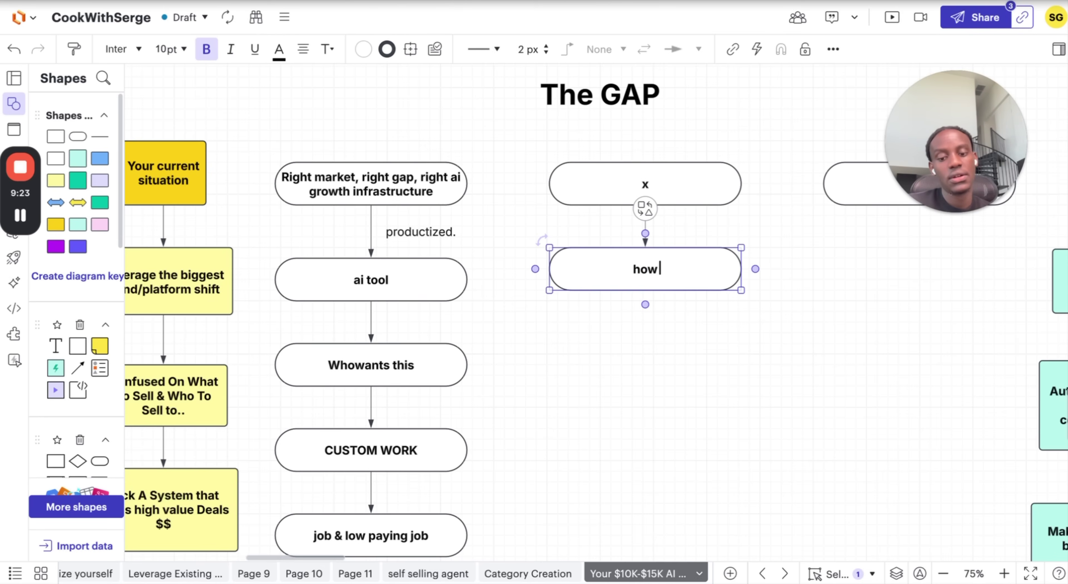
type(" hard it is to")
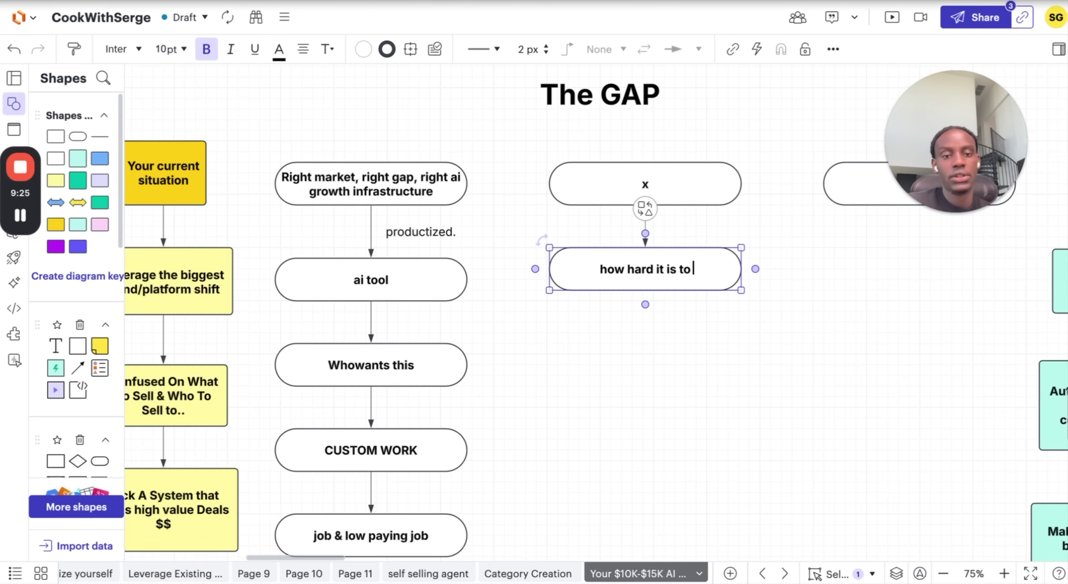
type(" sell people")
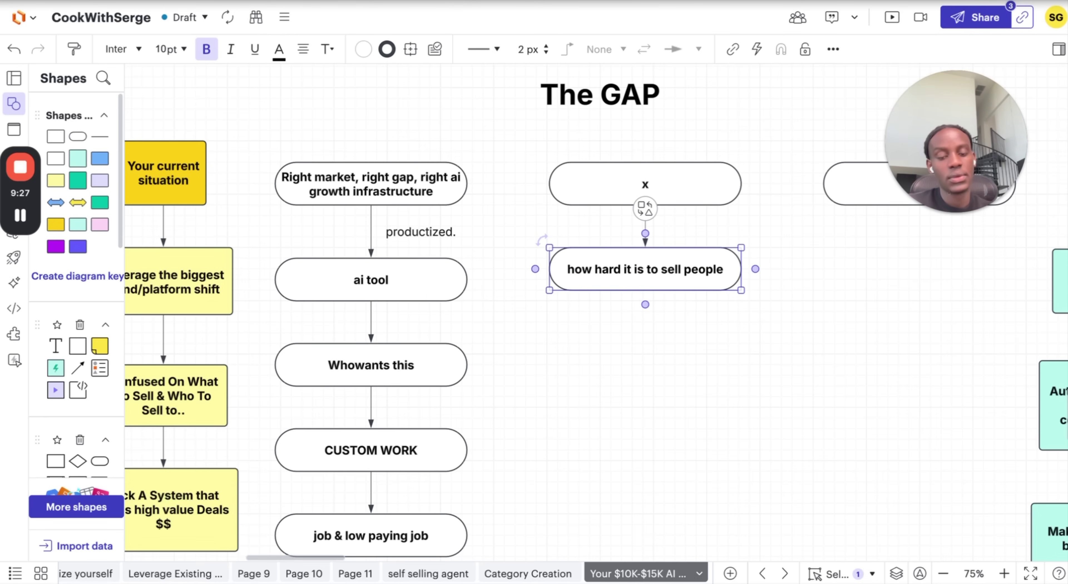
type(" when no one ")
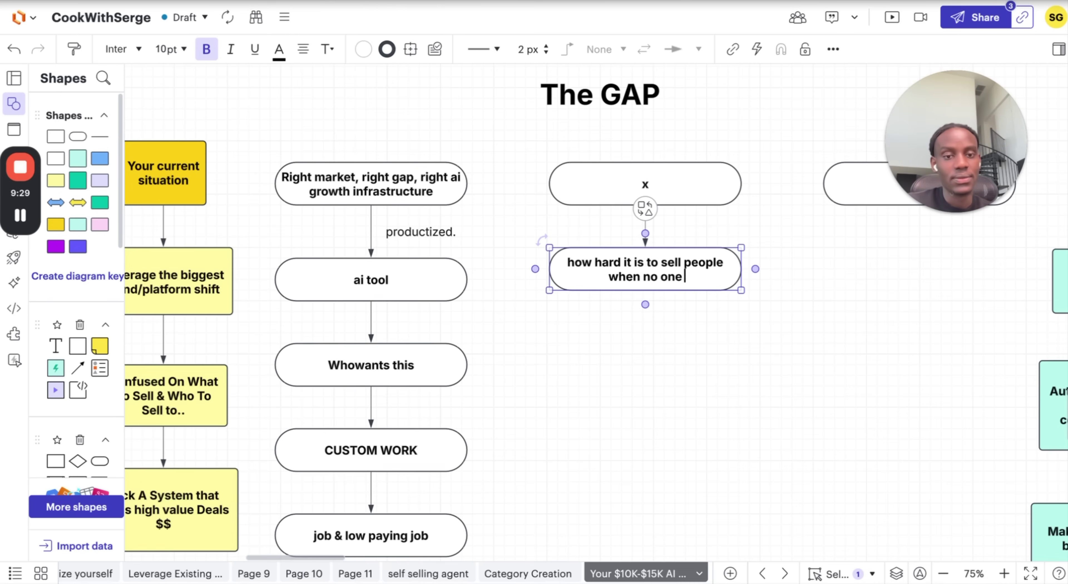
type("knows you.")
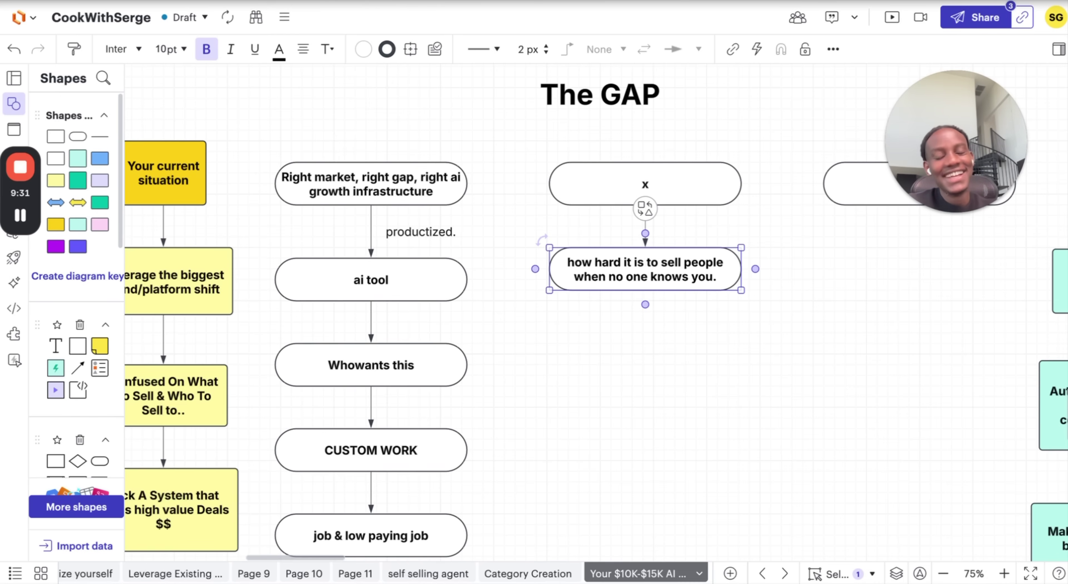
Chain another pill beneath it labelled 'cold outreach, cold email,'
left_click(645, 304)
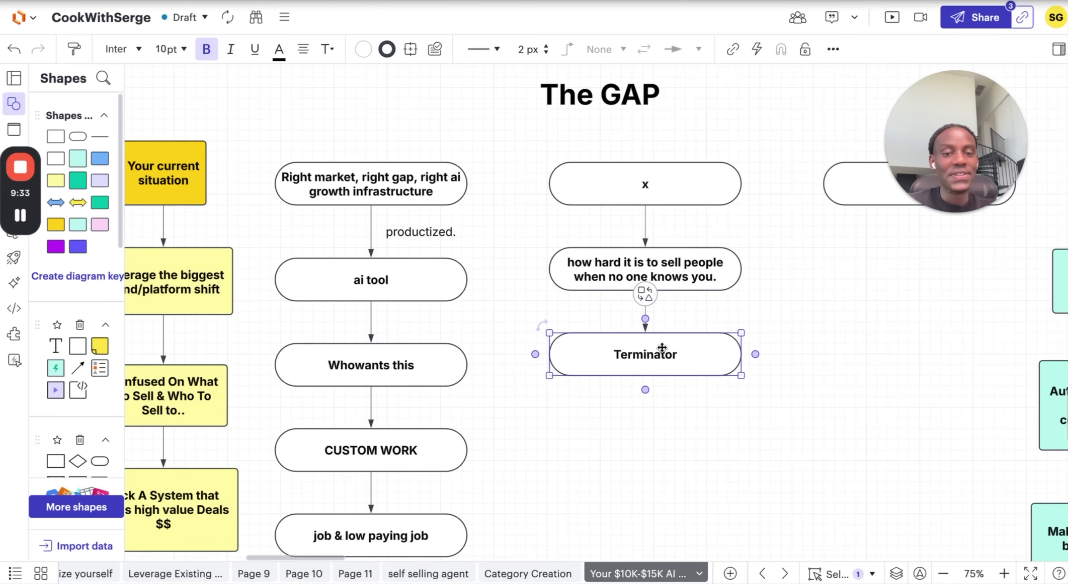
double_click(662, 347)
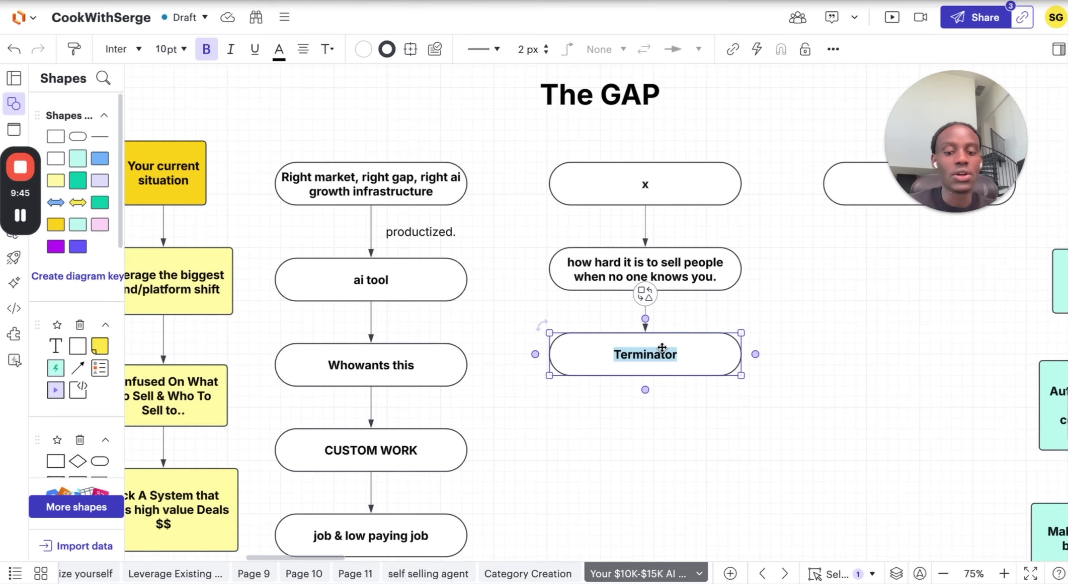
type("cold outreach,")
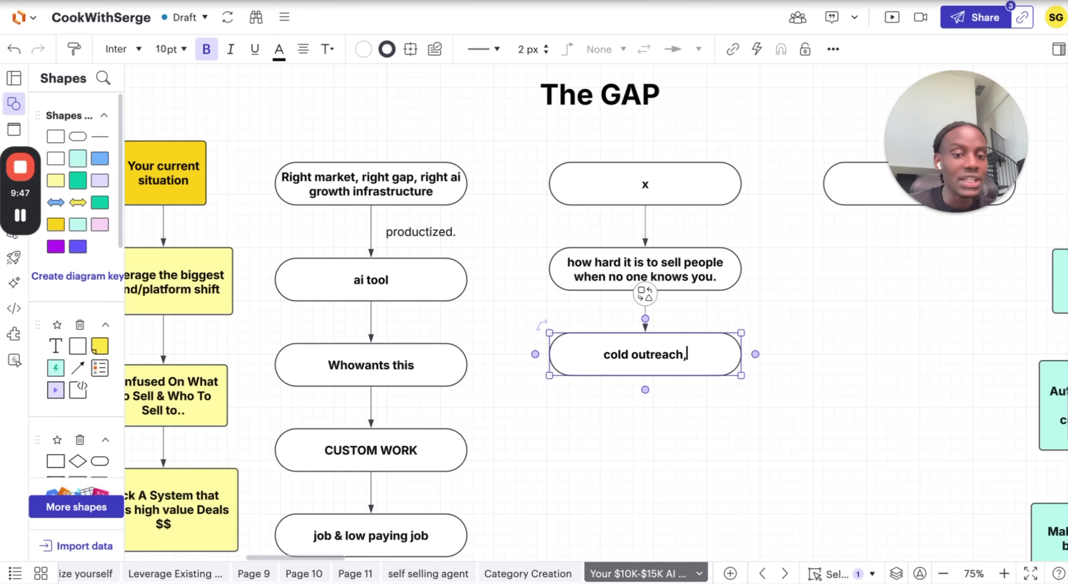
type(" cold email,")
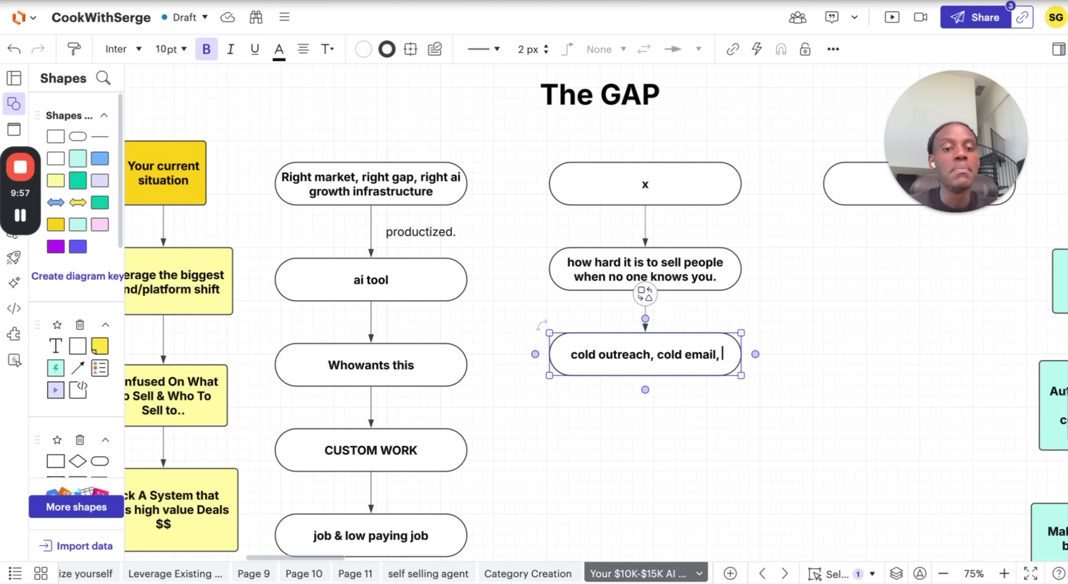
Add an 'ATTENTION - LEADS' pill linked below the cold outreach pill
left_click(645, 389)
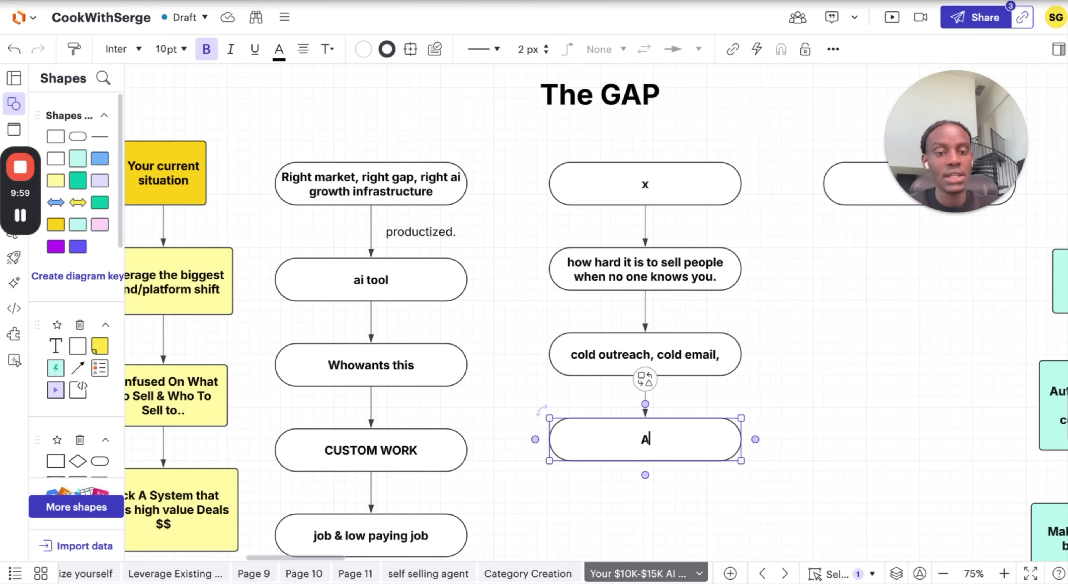
type("TTENTION")
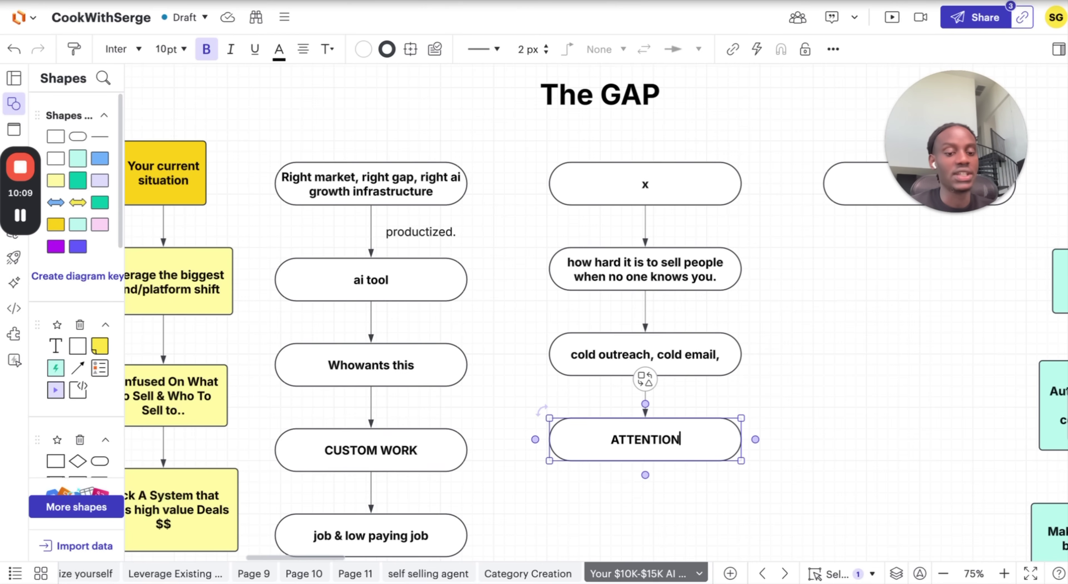
type("- LEADS")
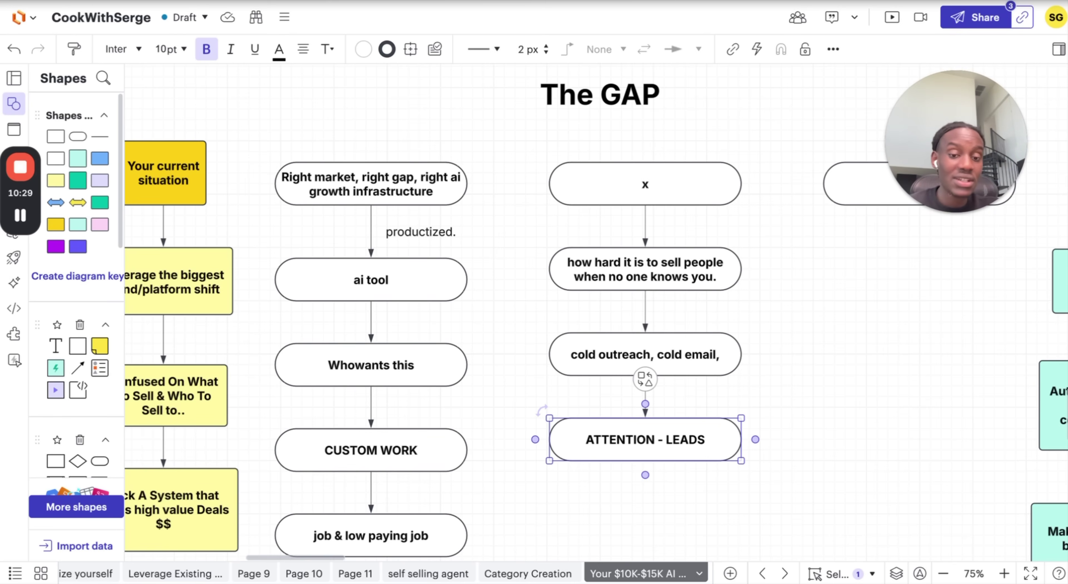
Replace the third column's top x with 'paid ads growth funnel ( ai creatives )' and zoom out
left_click(710, 502)
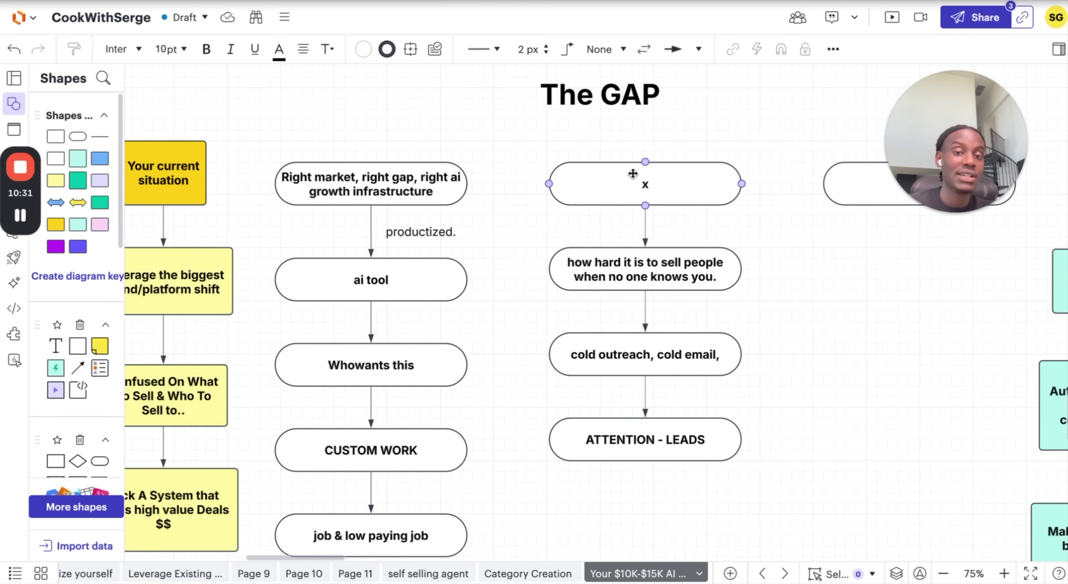
double_click(633, 174)
type("pai")
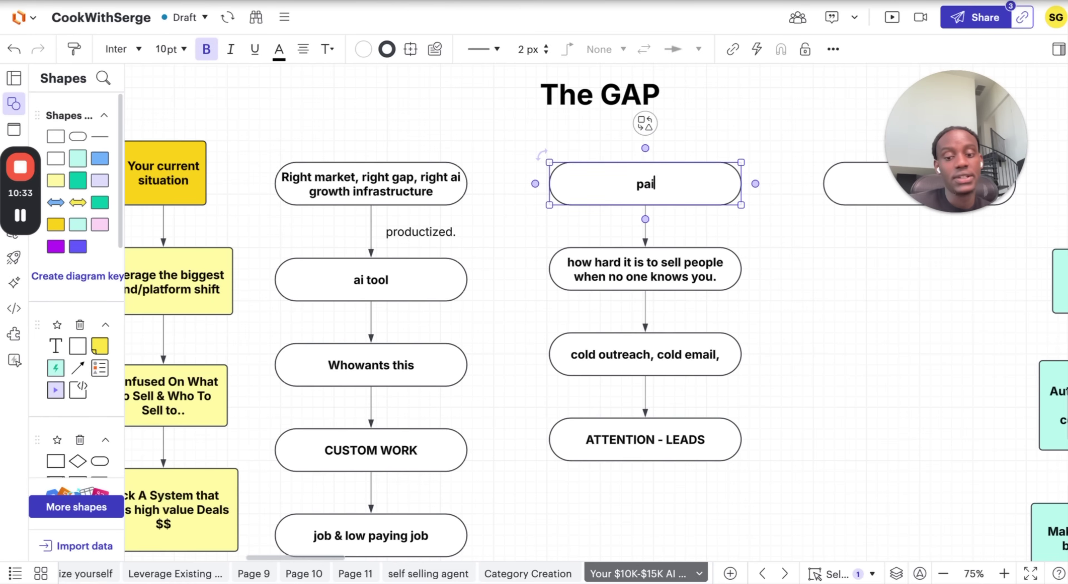
type("d ads growth fu")
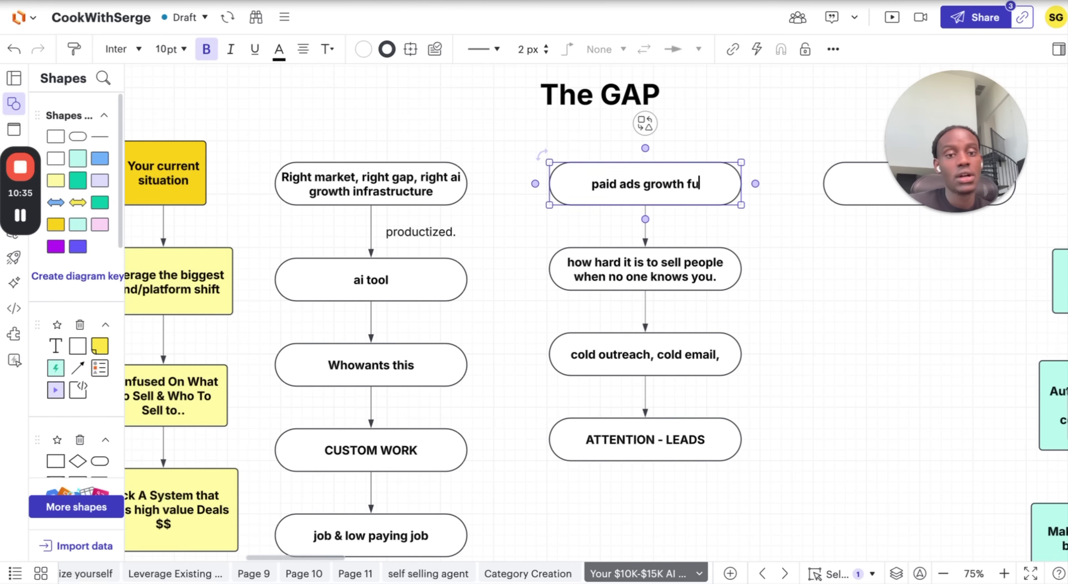
type("nnel ( ai")
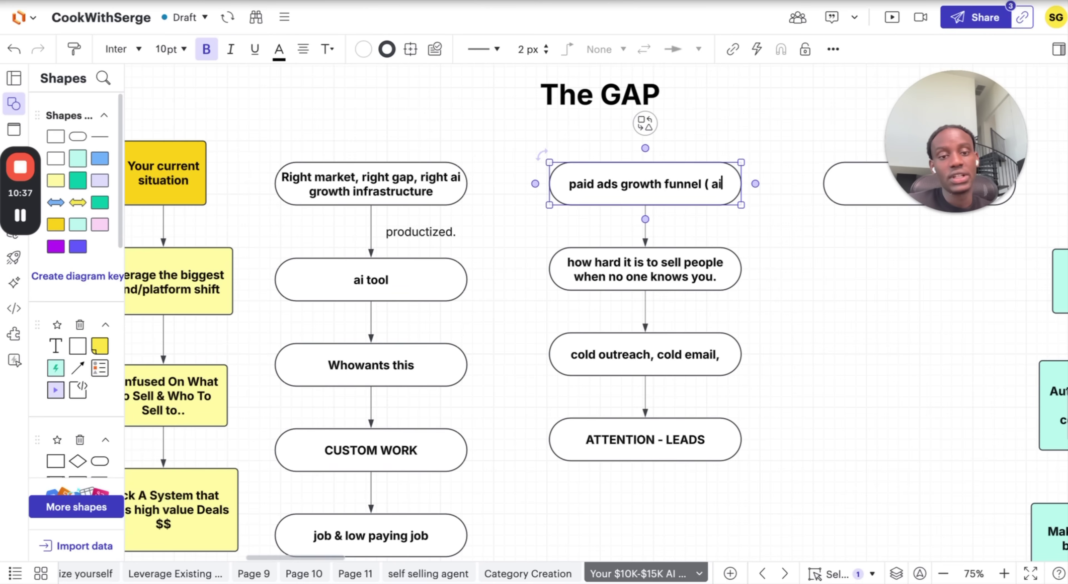
type(" creatives")
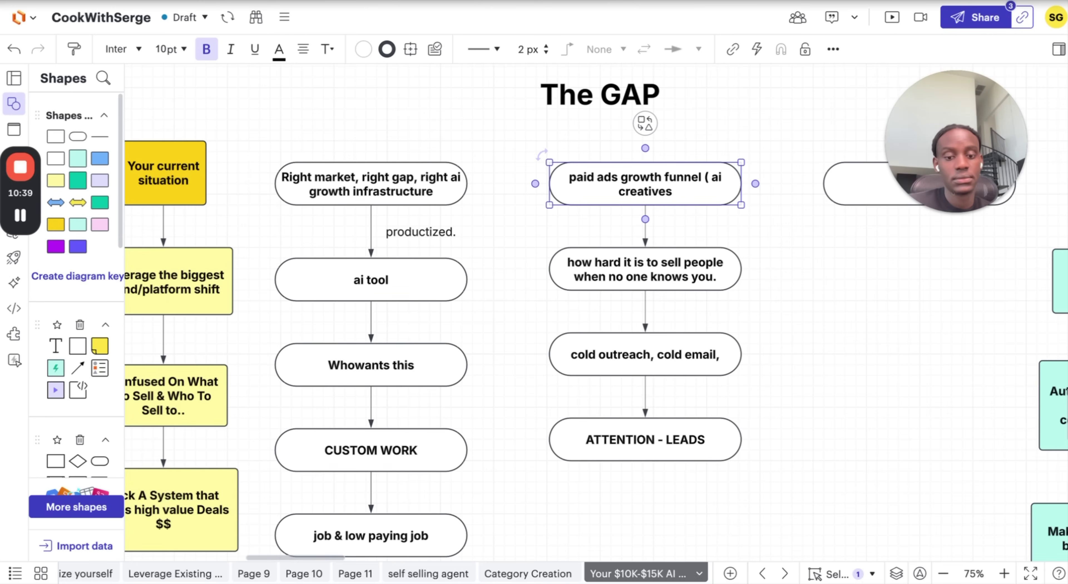
type(" )")
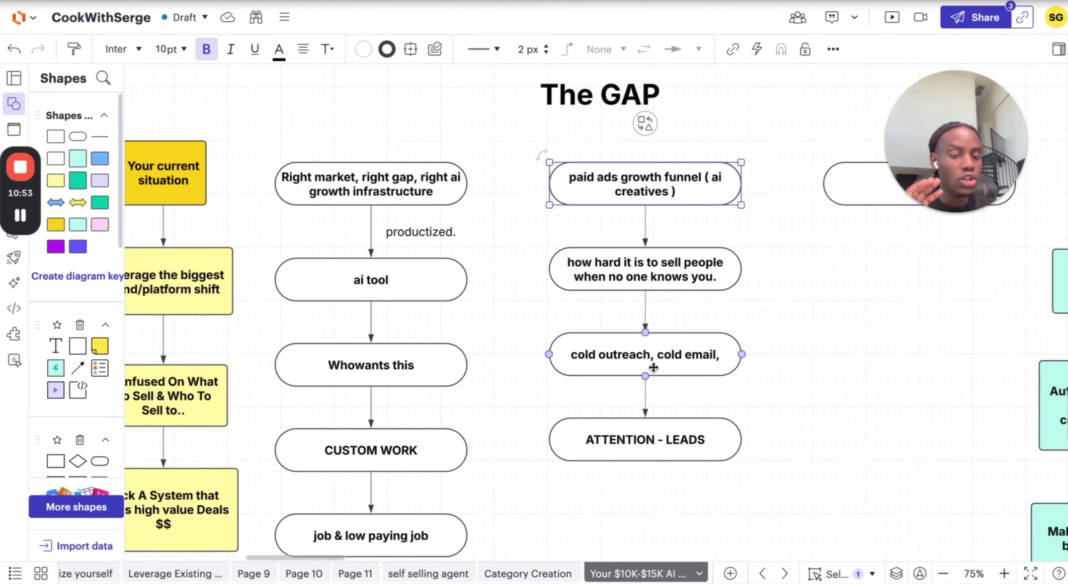
left_click(944, 576)
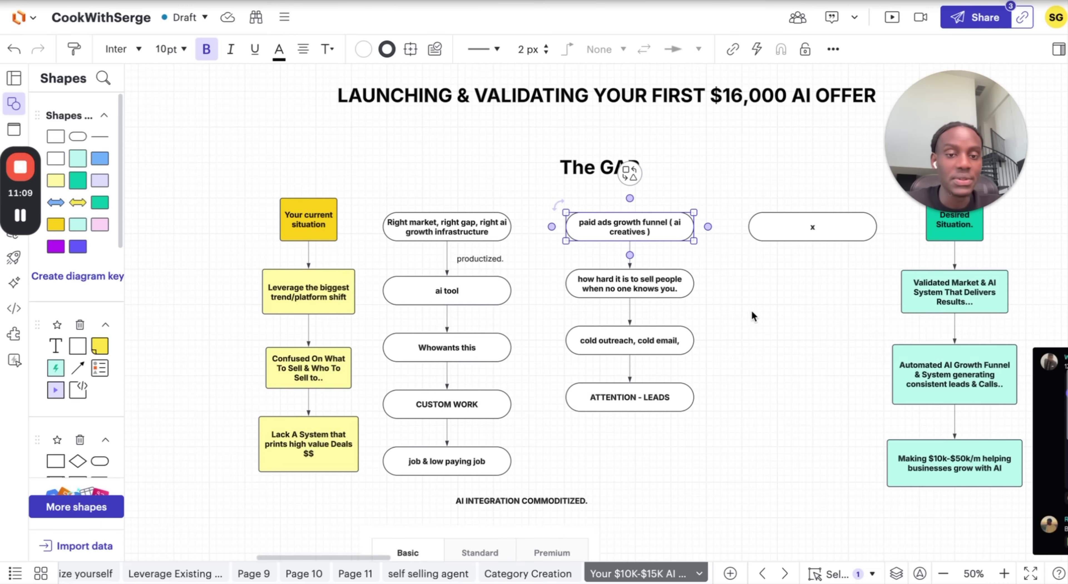
Scroll to the client-win screenshots and select the booked-call screenshot cards
scroll(736, 362, "up", 5)
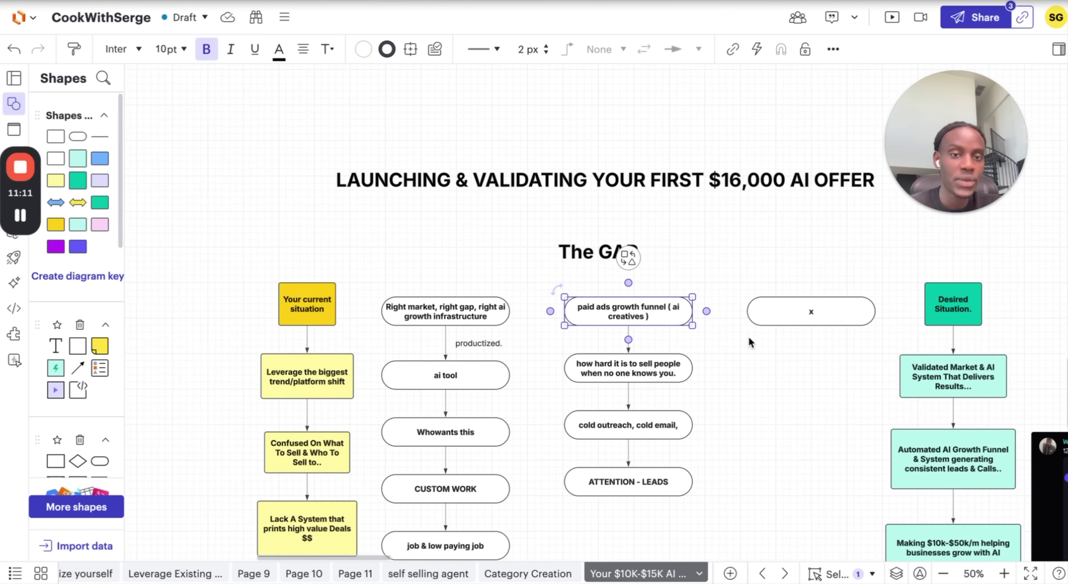
scroll(749, 337, "up", 10)
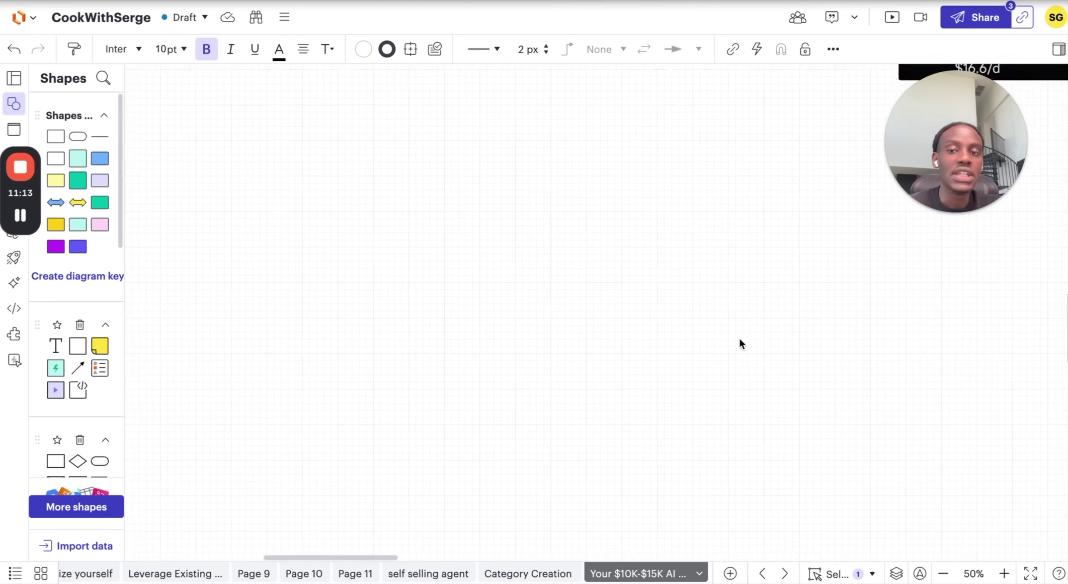
scroll(766, 374, "right", 10)
scroll(714, 365, "up", 5)
scroll(714, 365, "right", 4)
left_click(712, 322)
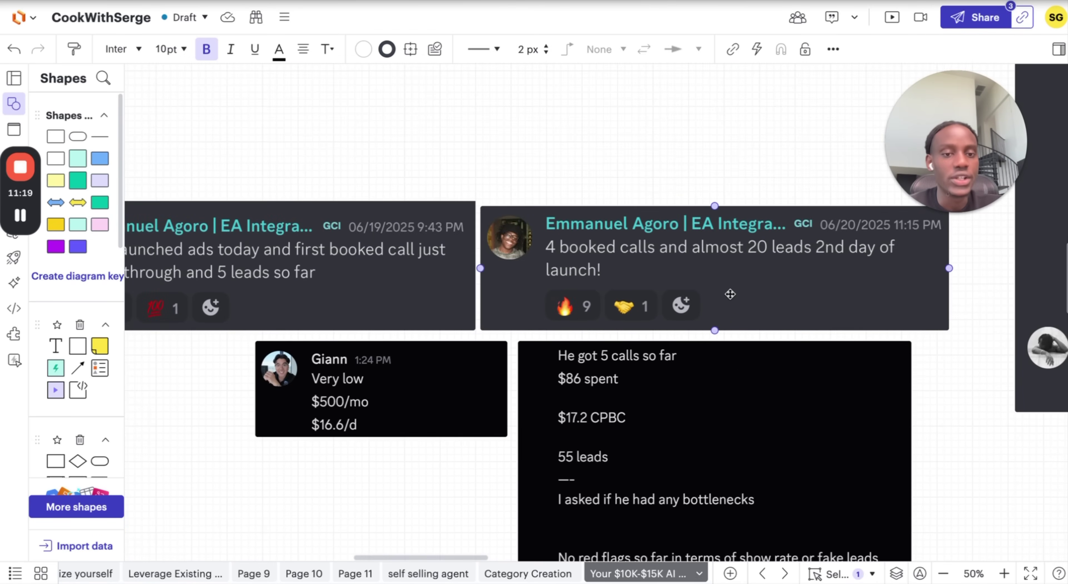
left_click(494, 165)
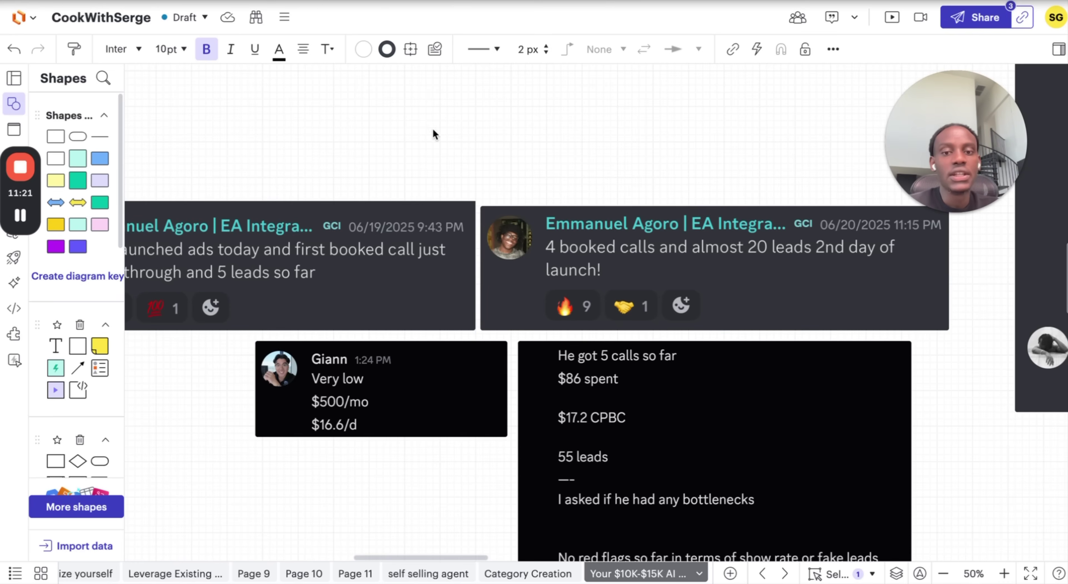
scroll(362, 160, "left", 5)
left_click_drag(244, 140, 518, 282)
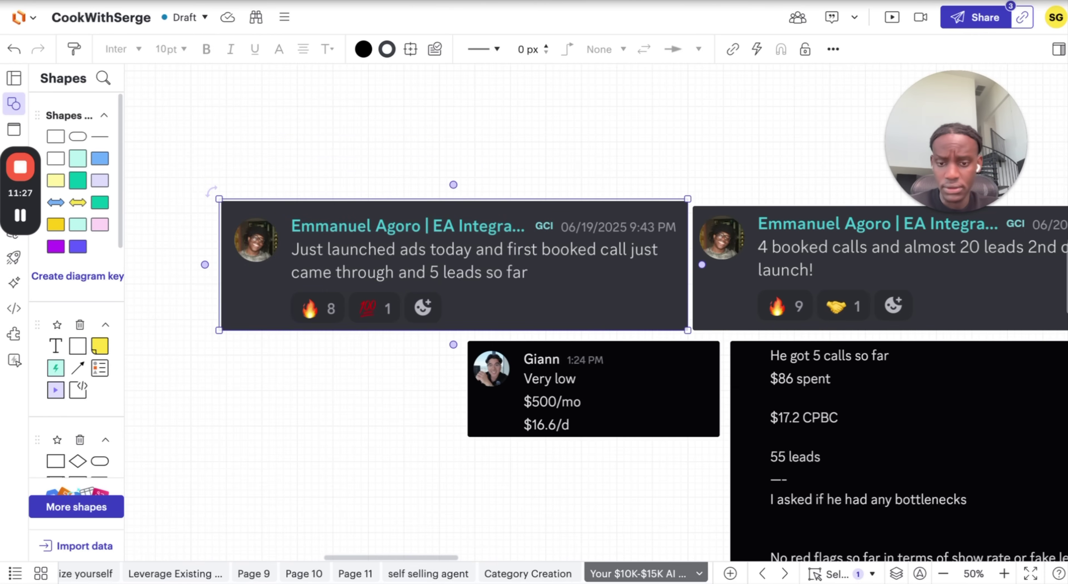
Select the black lead-stats card (5 calls, $86 spent, 55 leads) and zoom out to nearby screenshots
scroll(751, 318, "right", 3)
scroll(752, 318, "right", 3)
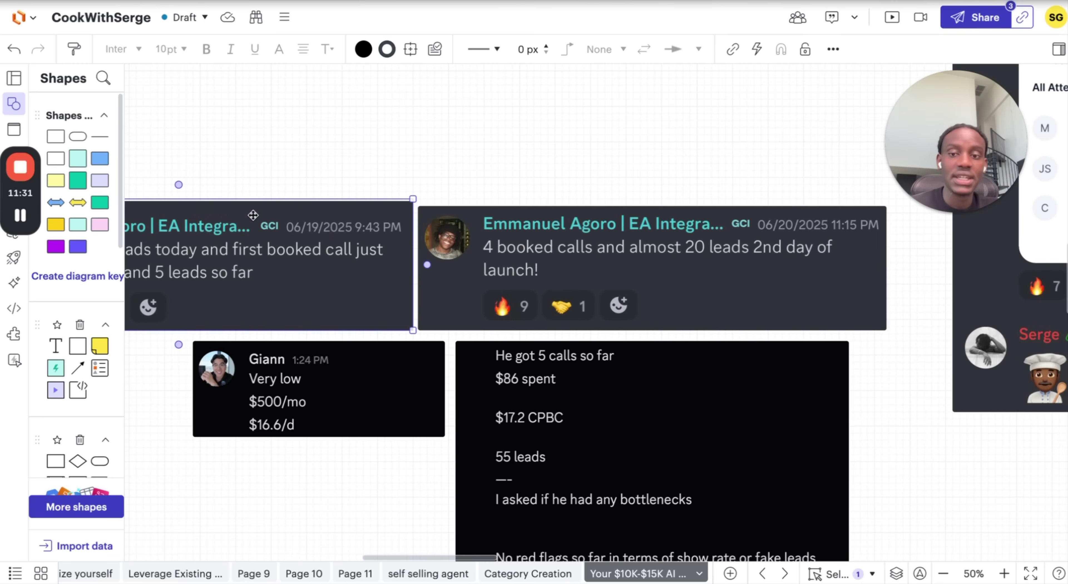
scroll(323, 261, "left", 3)
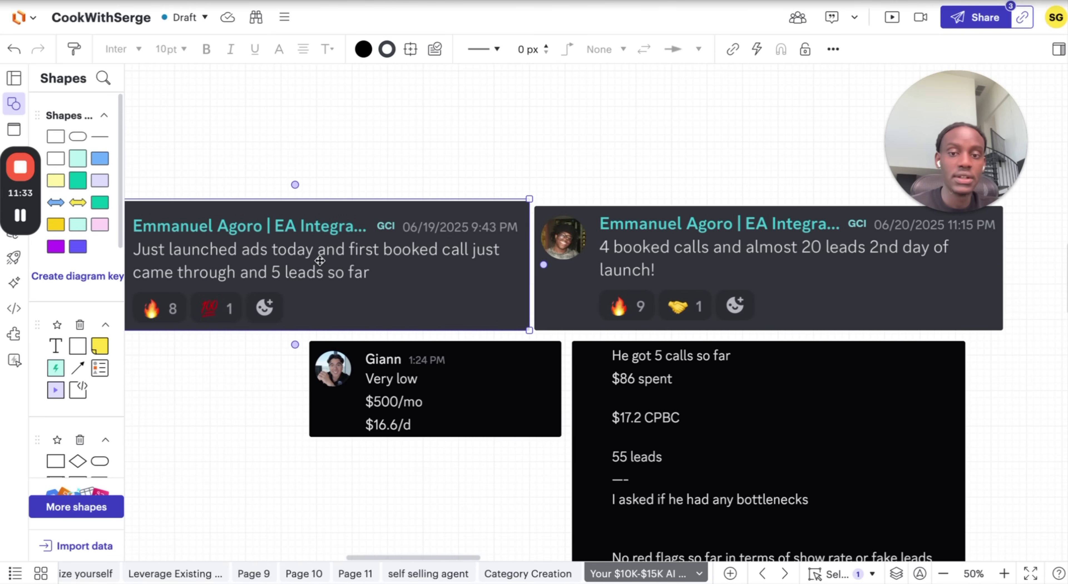
scroll(323, 261, "left", 3)
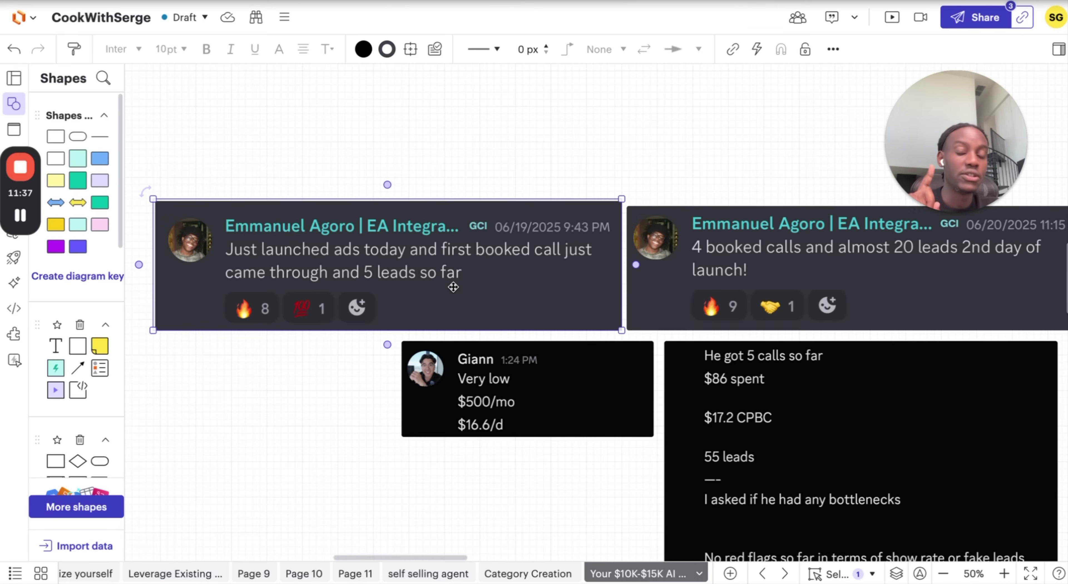
scroll(456, 278, "right", 7)
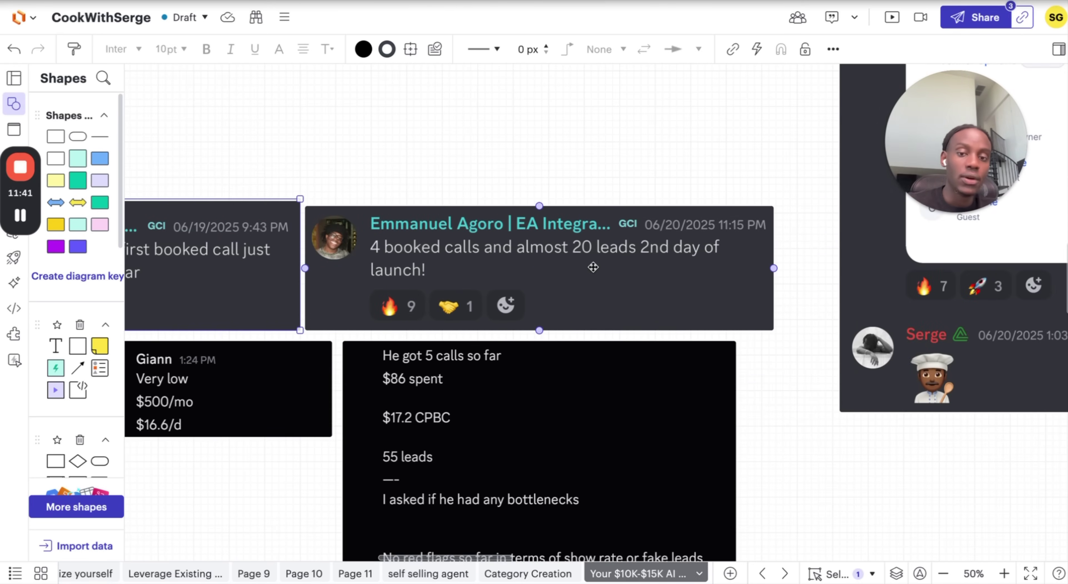
scroll(585, 256, "down", 4)
scroll(585, 257, "left", 4)
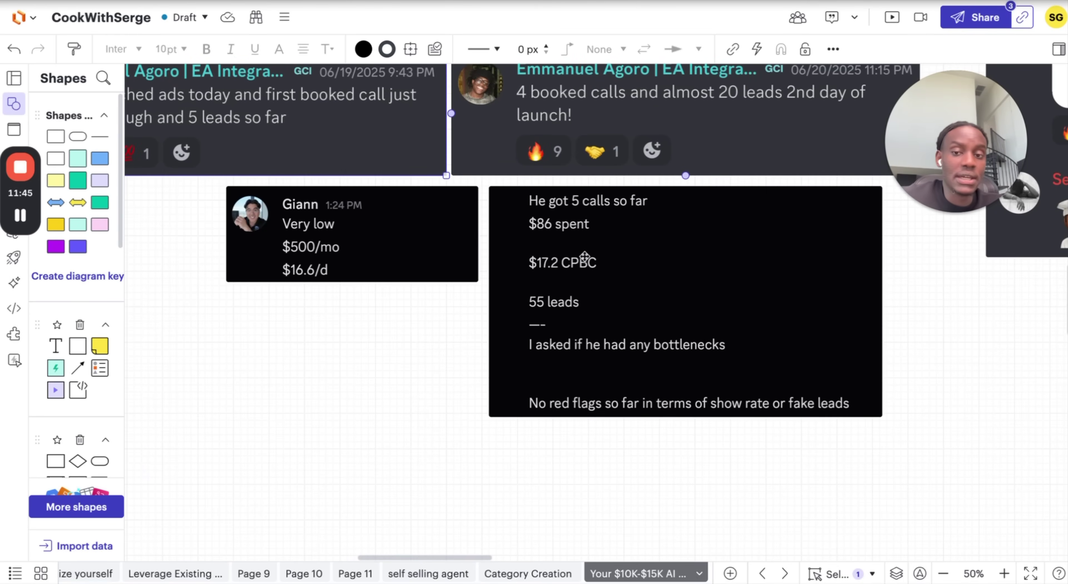
scroll(467, 306, "up", 1)
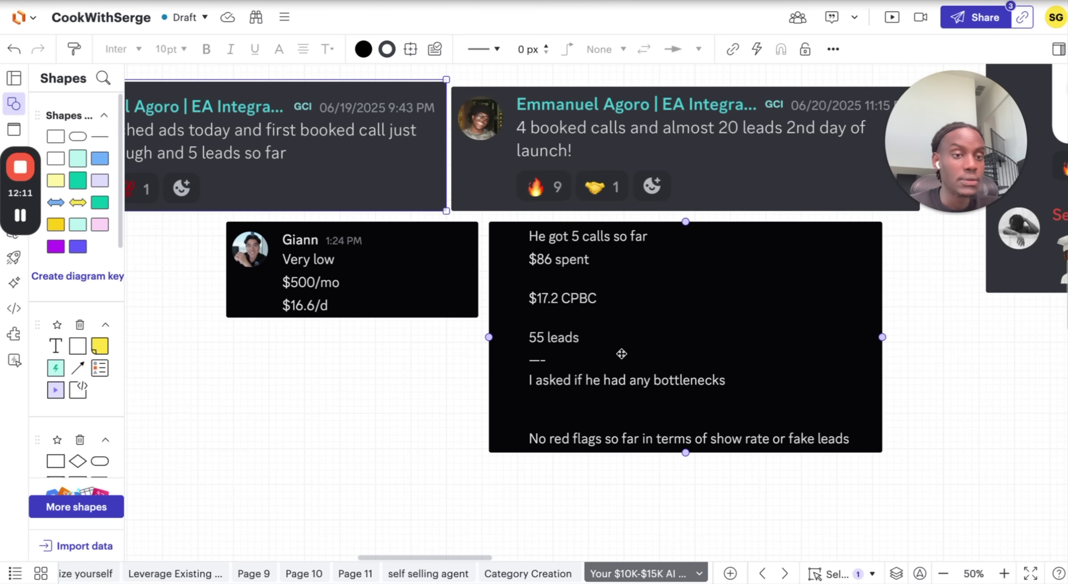
scroll(677, 376, "down", 3)
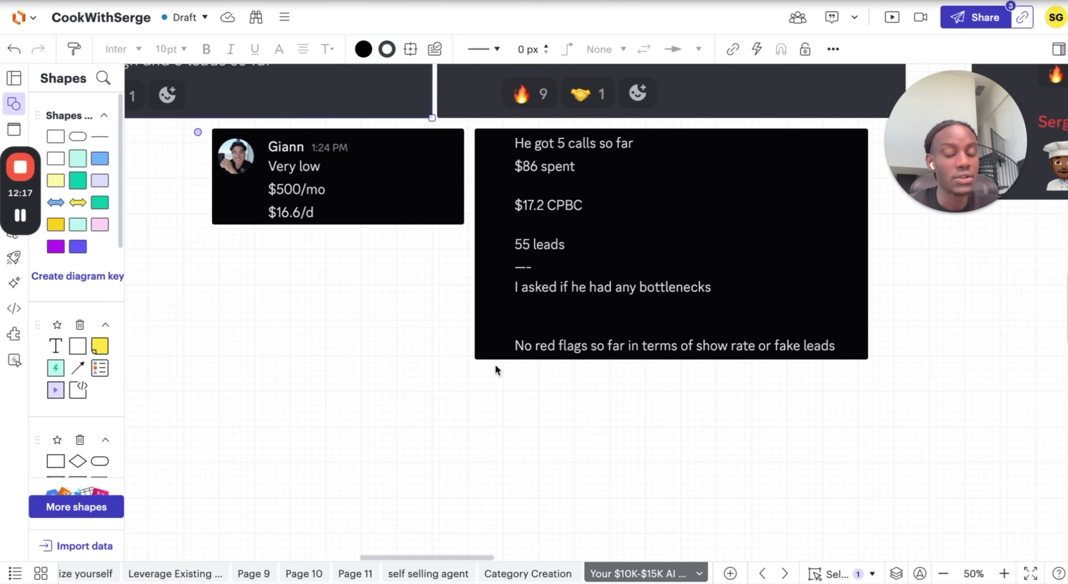
left_click_drag(368, 309, 896, 380)
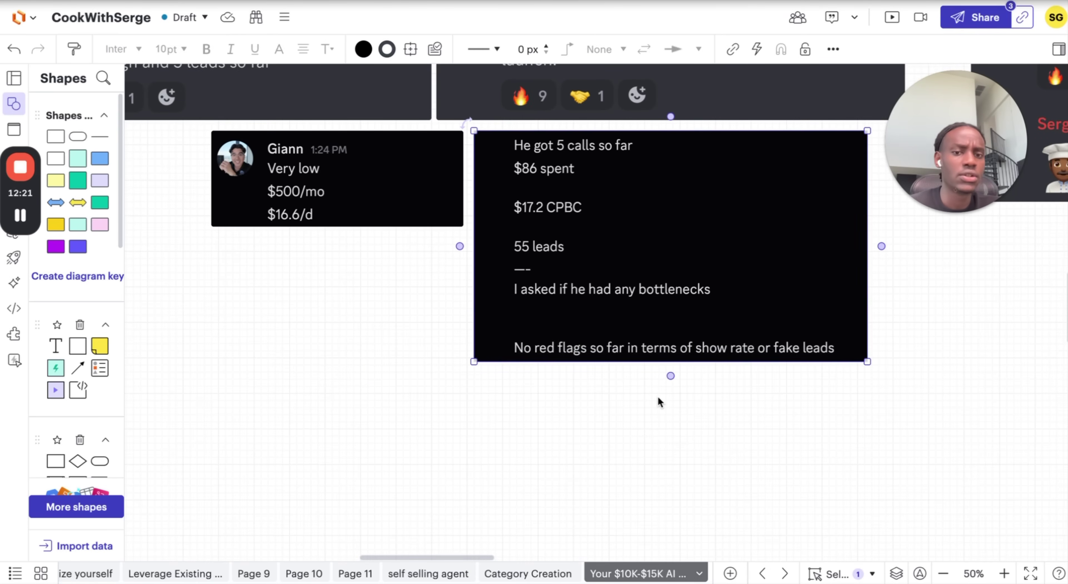
left_click(558, 386)
left_click_drag(439, 327, 840, 397)
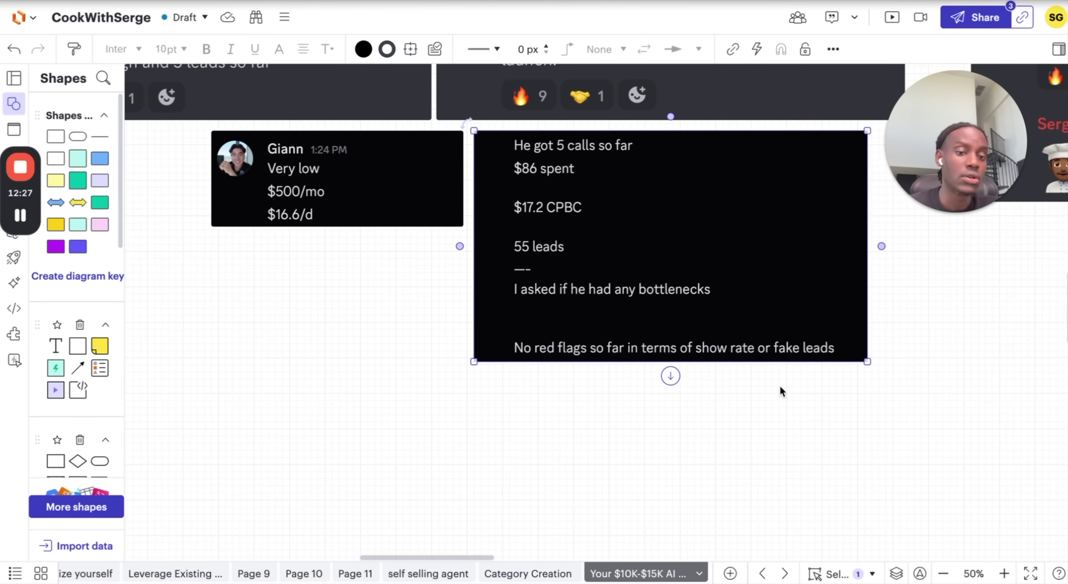
scroll(700, 362, "up", 3)
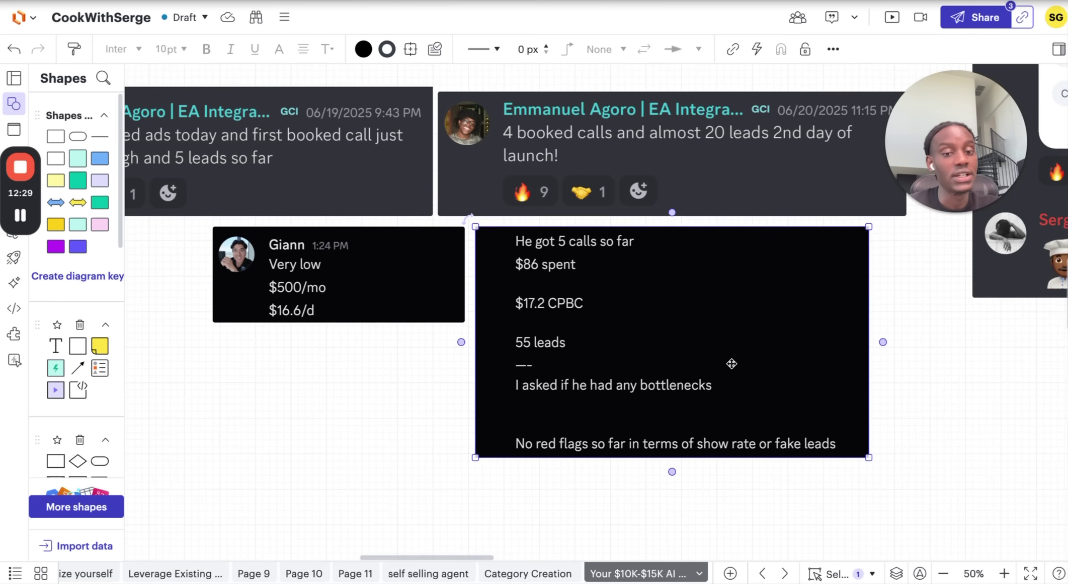
left_click(943, 576)
scroll(725, 319, "up", 10)
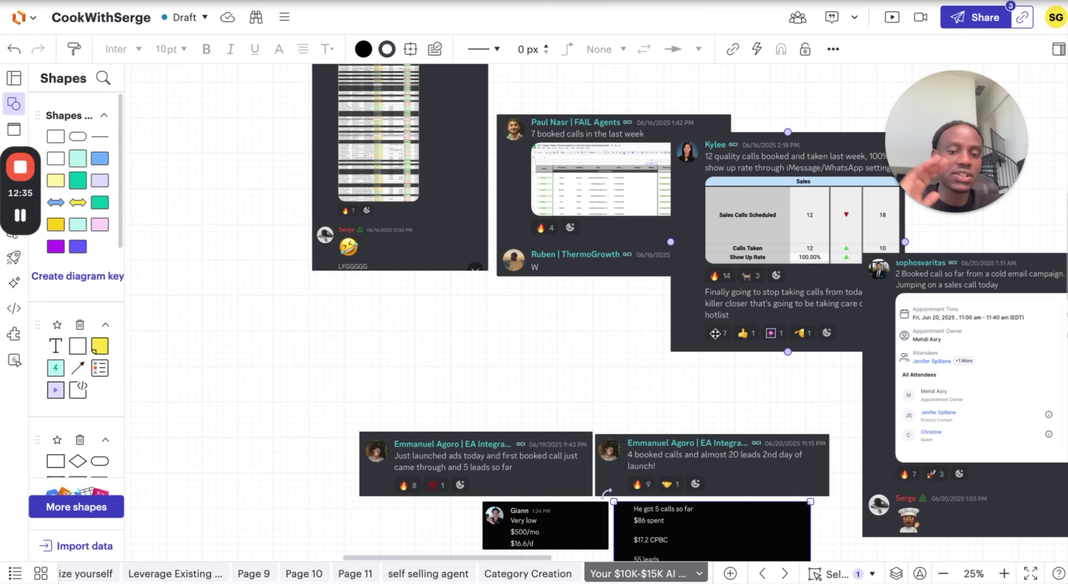
left_click(1001, 575)
scroll(635, 315, "up", 5)
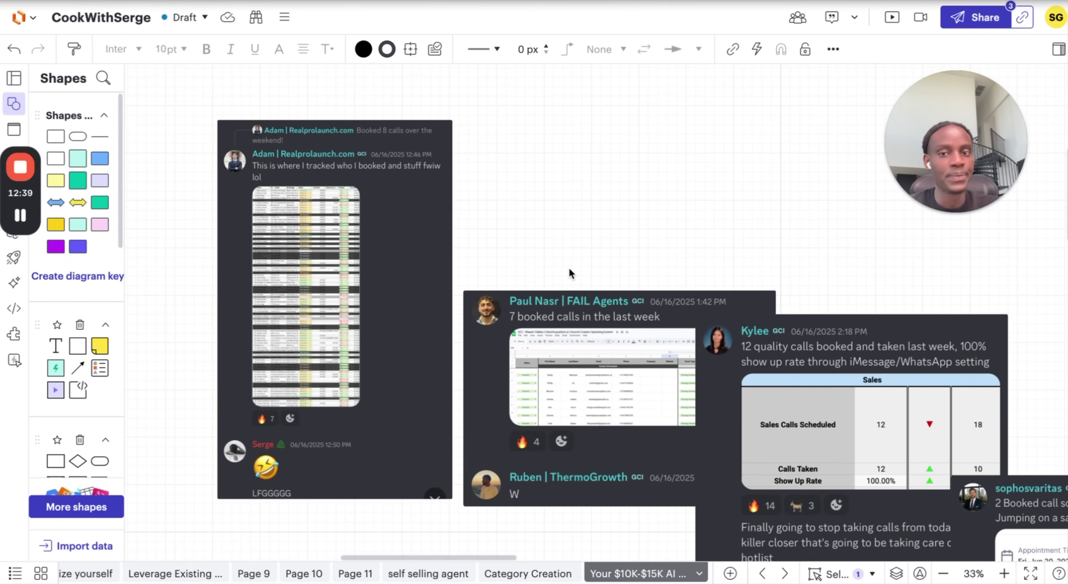
left_click(1001, 575)
scroll(594, 345, "left", 5)
scroll(594, 345, "left", 3)
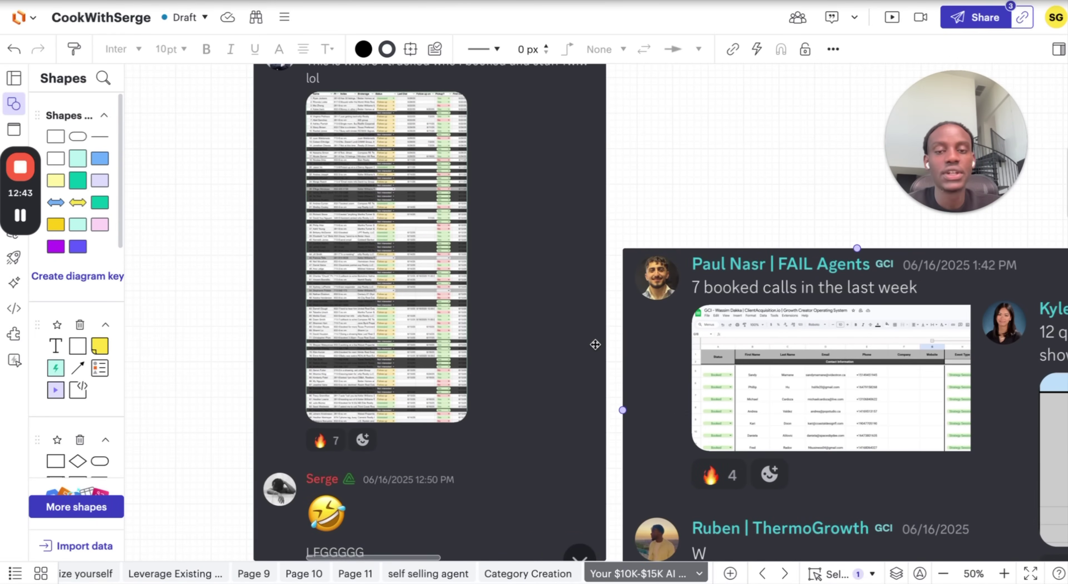
scroll(594, 336, "up", 2)
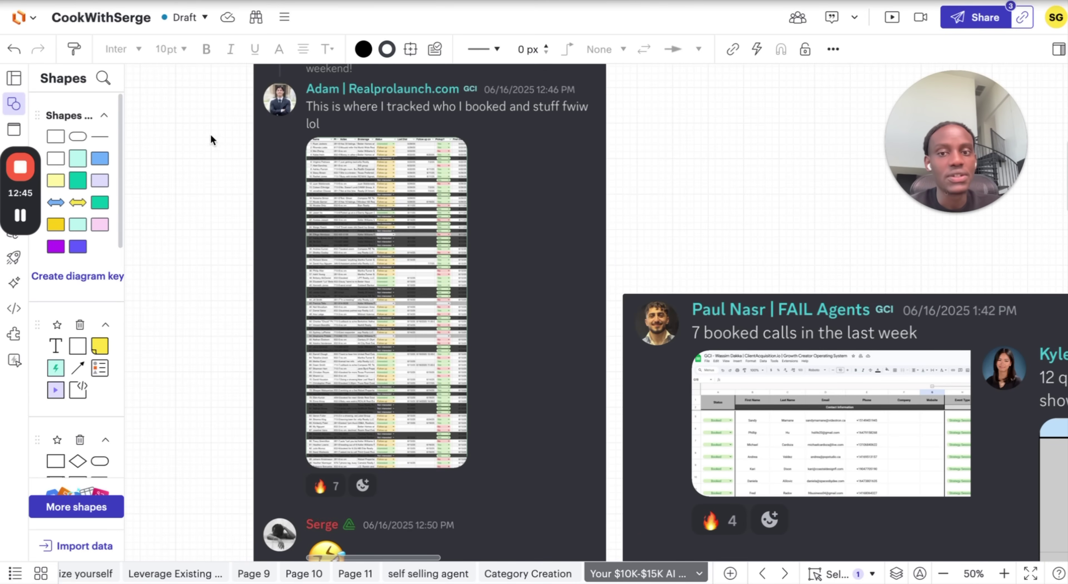
scroll(665, 227, "up", 1)
scroll(819, 294, "right", 4)
scroll(819, 293, "right", 2)
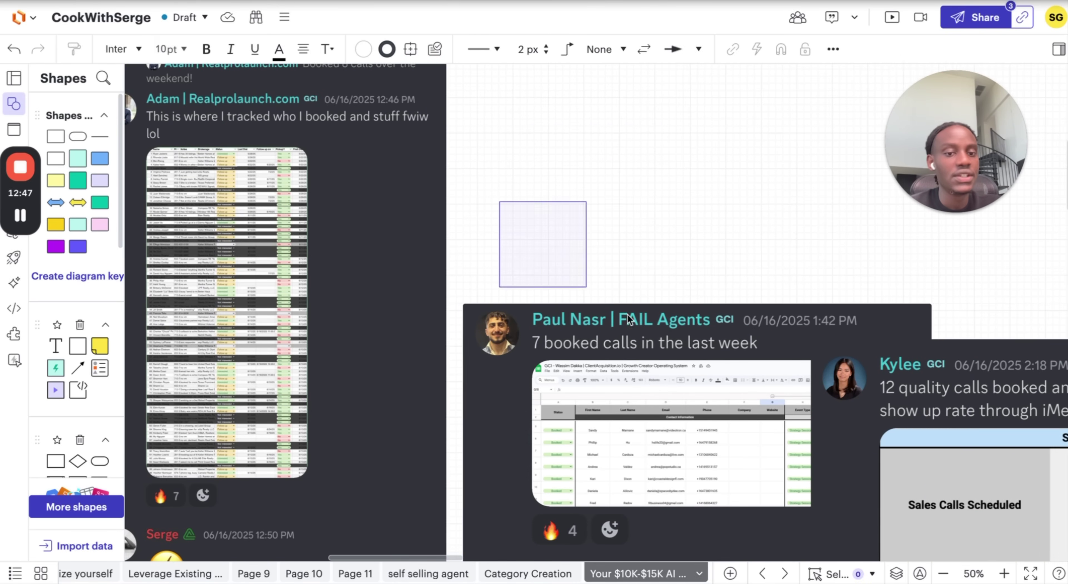
scroll(680, 299, "right", 10)
left_click_drag(678, 285, 775, 435)
left_click(943, 573)
scroll(680, 308, "right", 8)
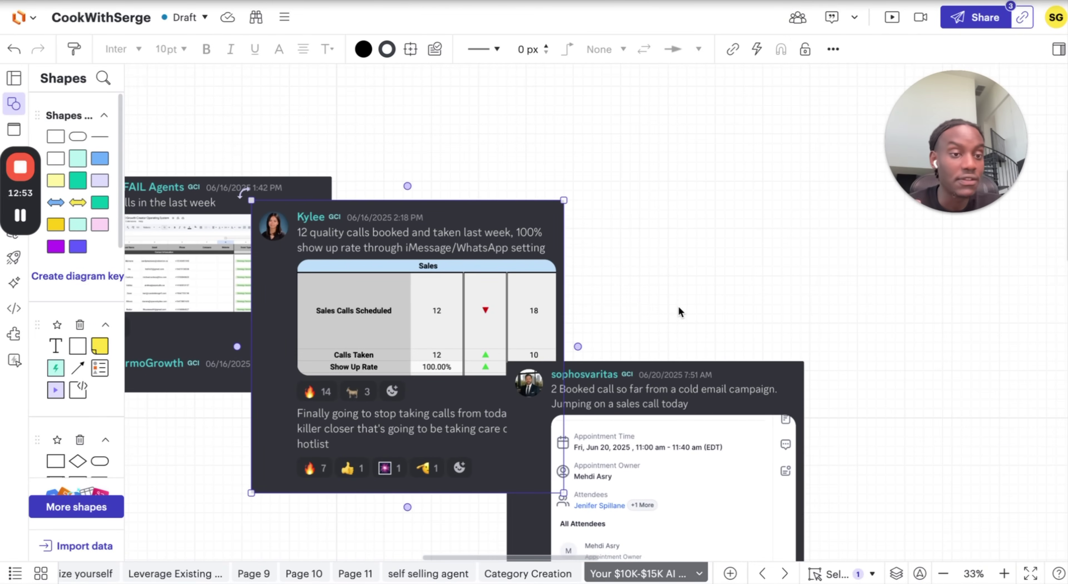
scroll(459, 340, "down", 11)
scroll(458, 339, "left", 13)
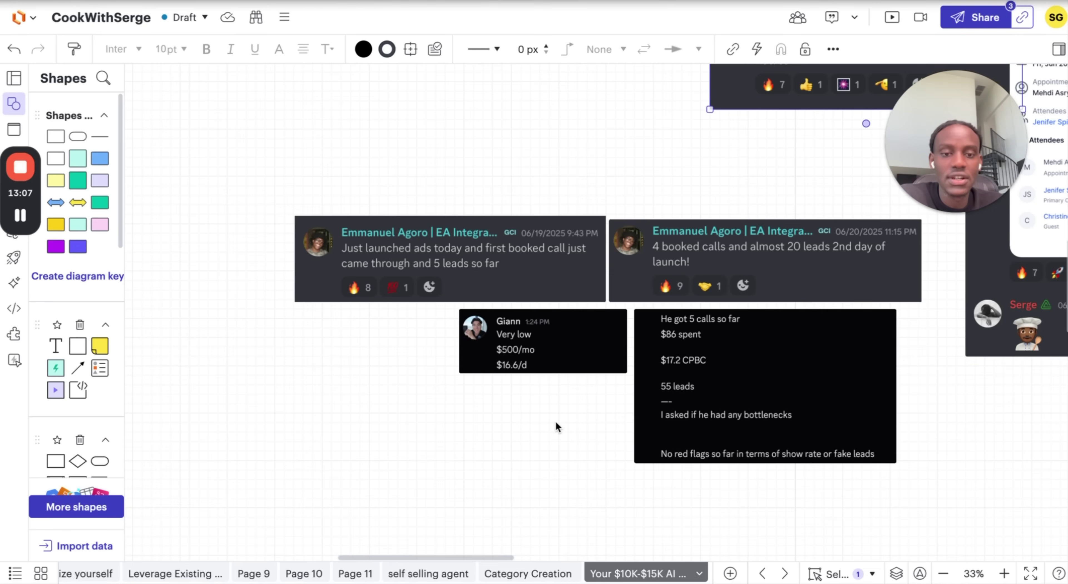
scroll(537, 437, "down", 15)
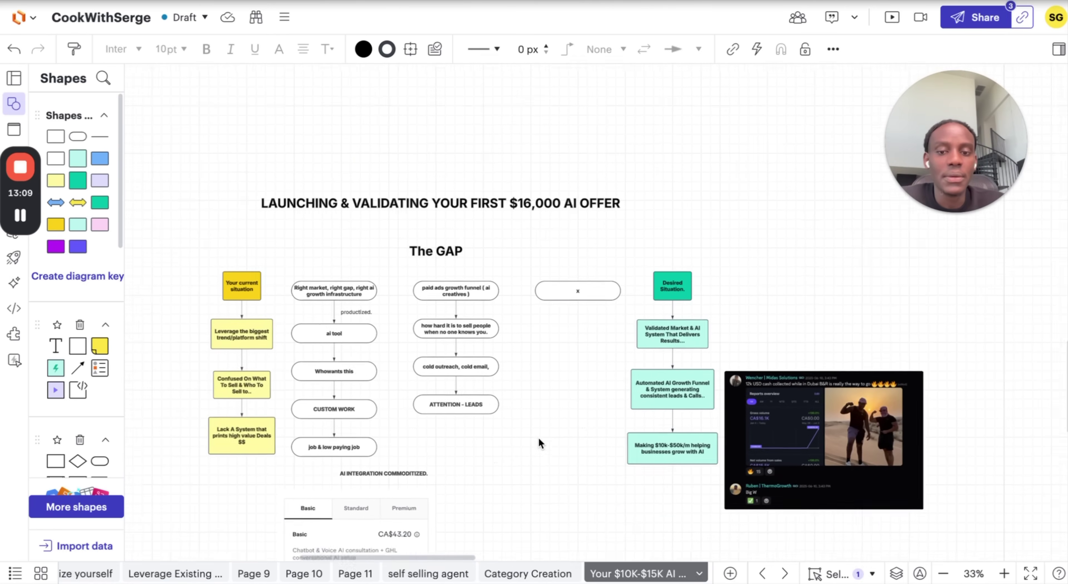
scroll(540, 435, "left", 3)
scroll(618, 387, "up", 3)
scroll(689, 432, "right", 1)
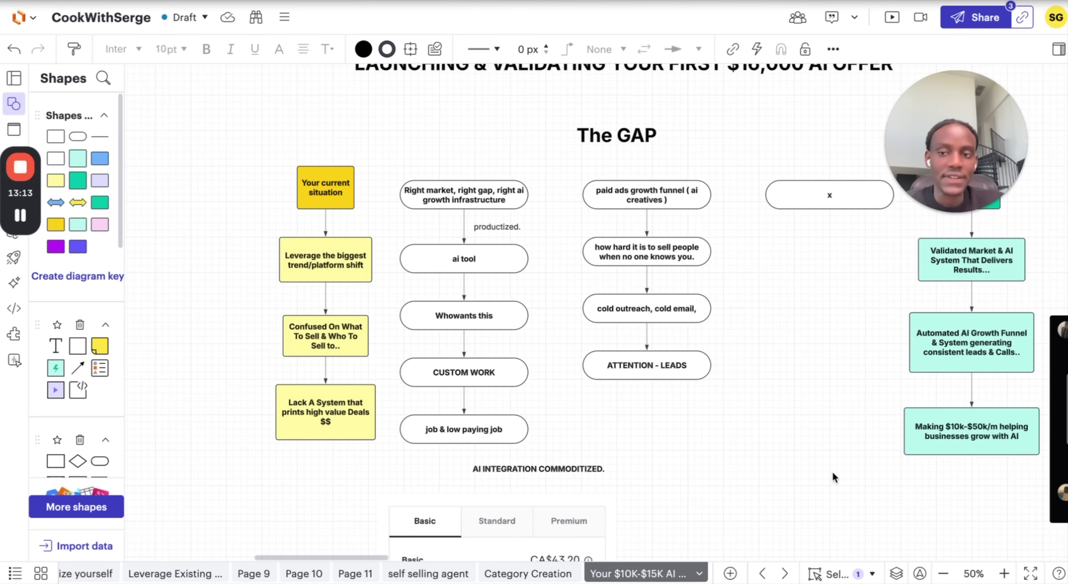
left_click(1004, 573)
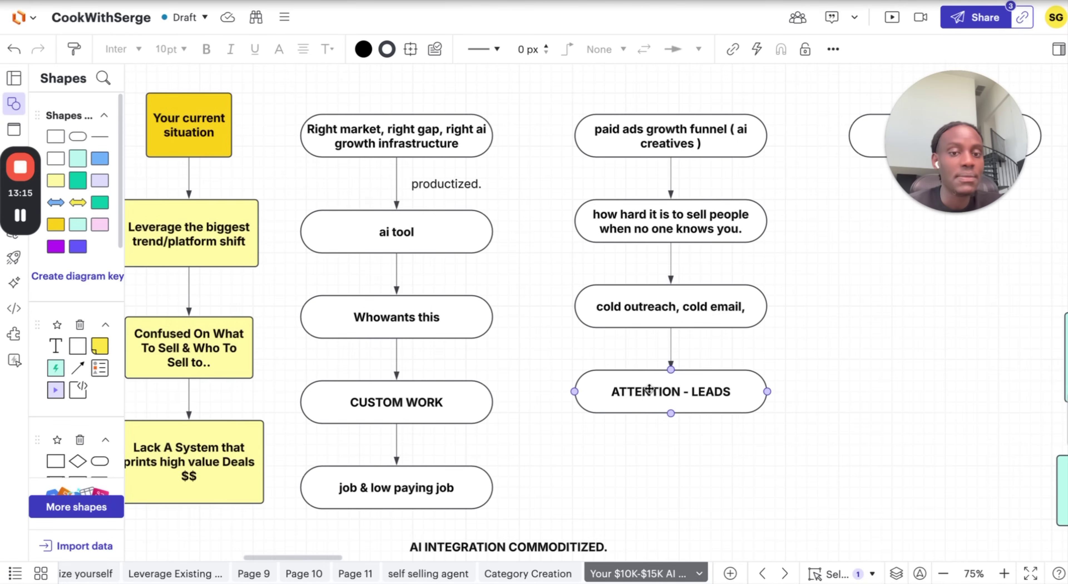
scroll(687, 452, "up", 2)
scroll(687, 453, "right", 2)
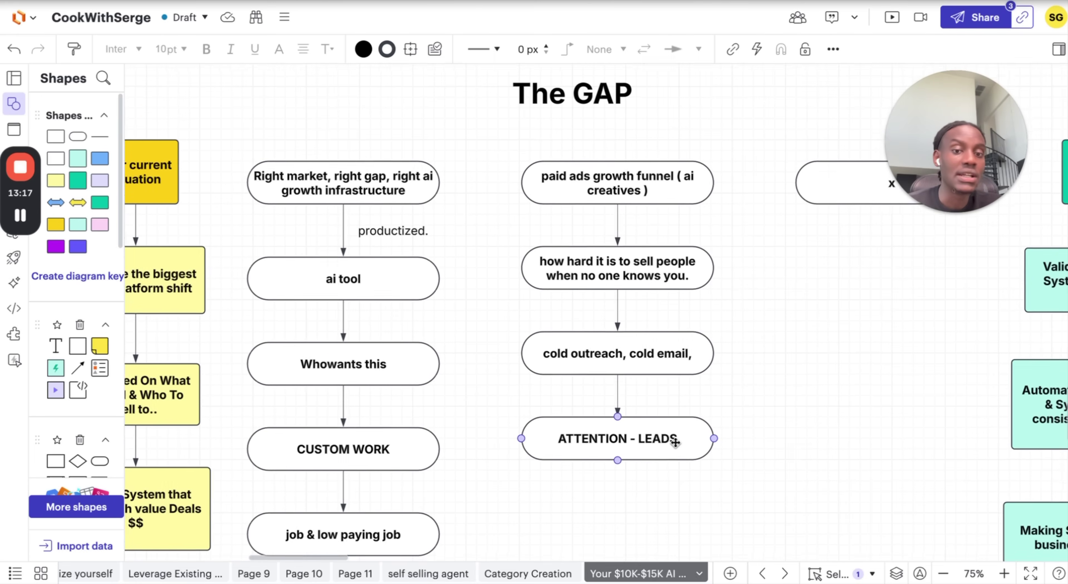
scroll(675, 442, "up", 1)
scroll(675, 442, "right", 1)
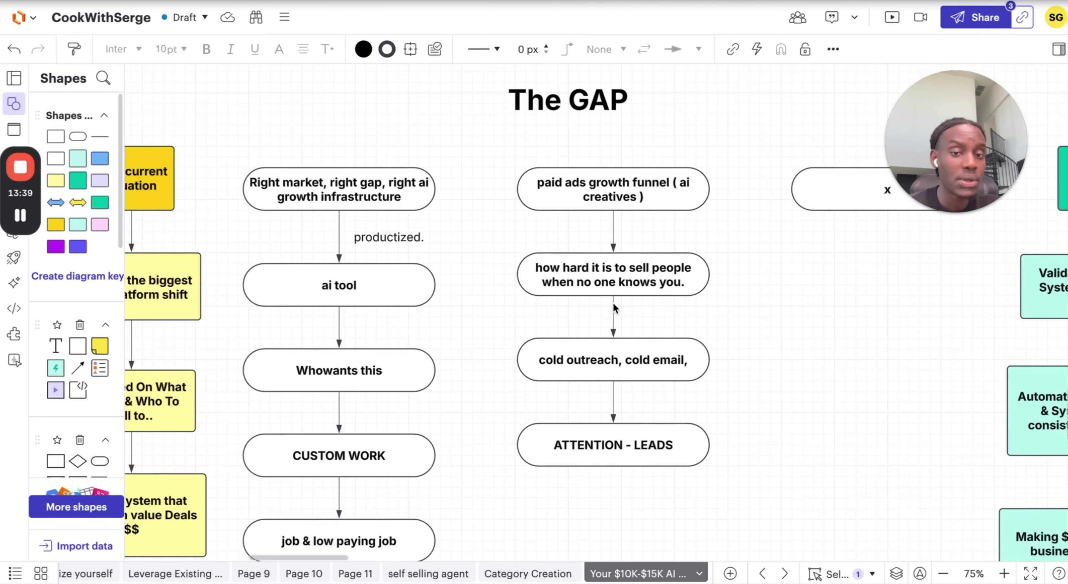
scroll(865, 352, "right", 5)
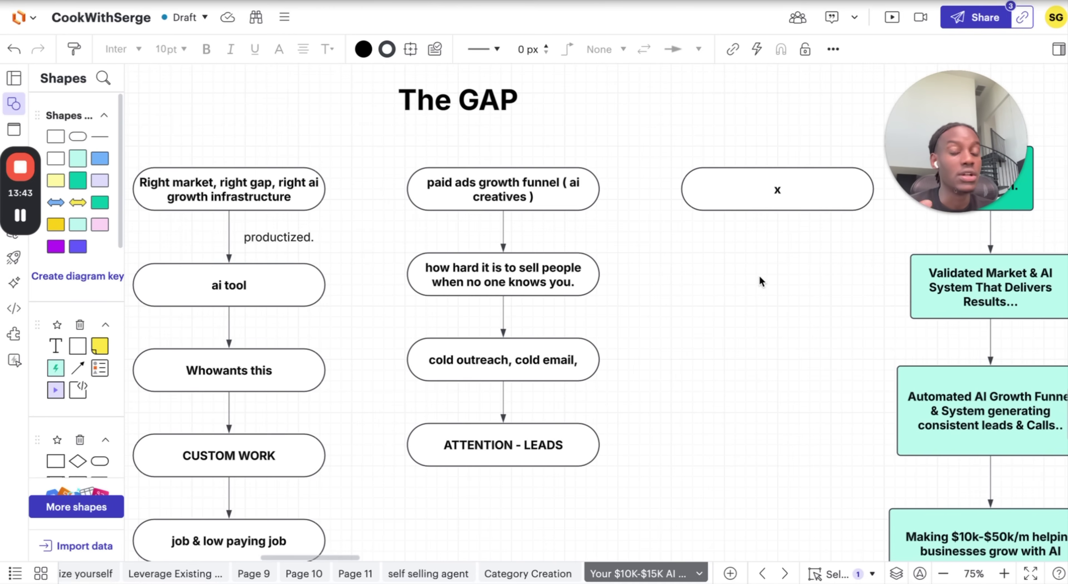
scroll(734, 265, "right", 3)
Add a connected pill below the x box labelled 'ai integration - $29/month softwares'
left_click(723, 182)
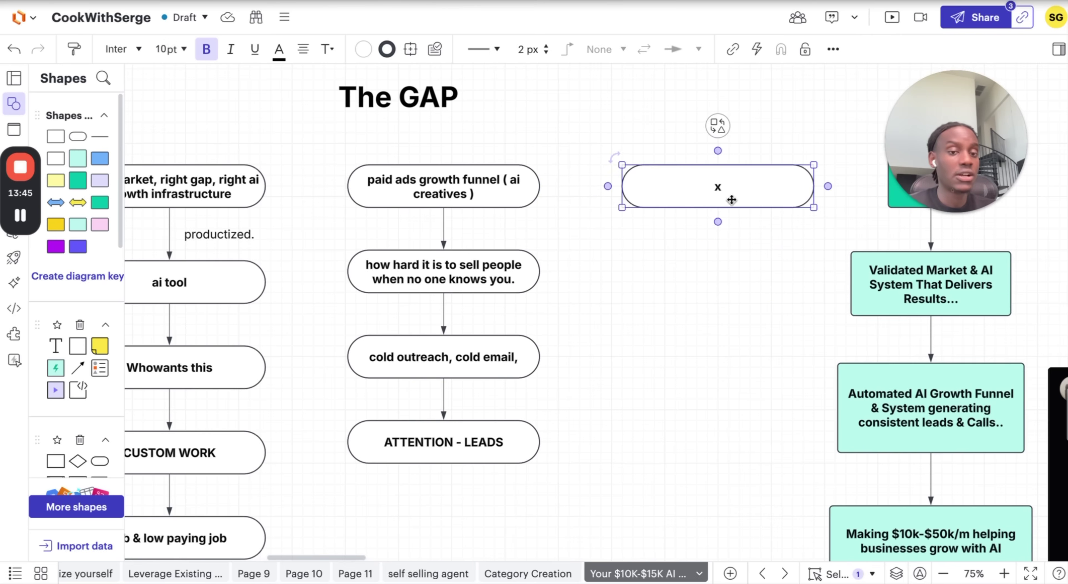
left_click(720, 221)
double_click(727, 275)
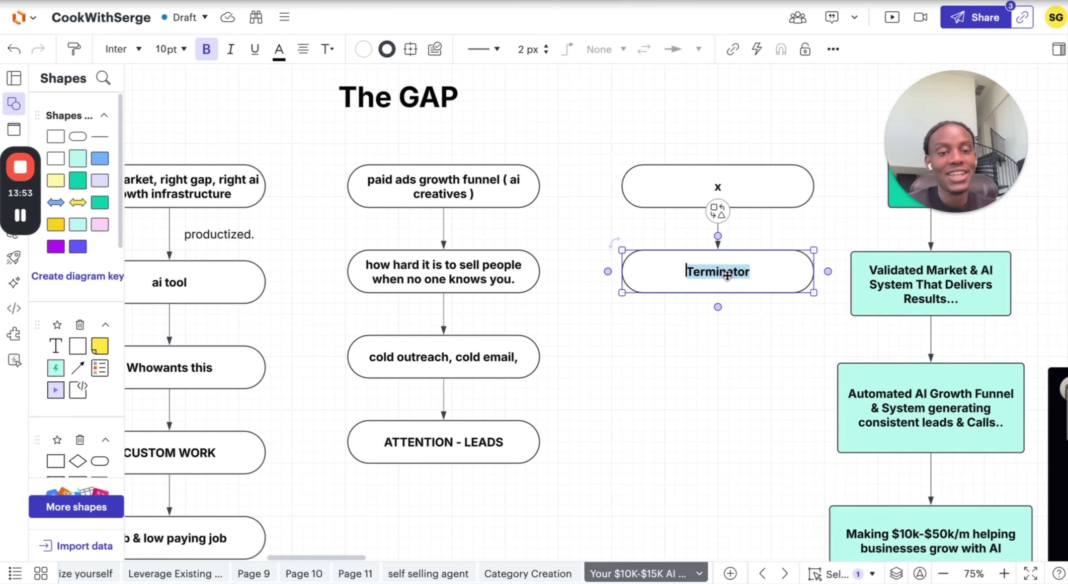
type("ai integration")
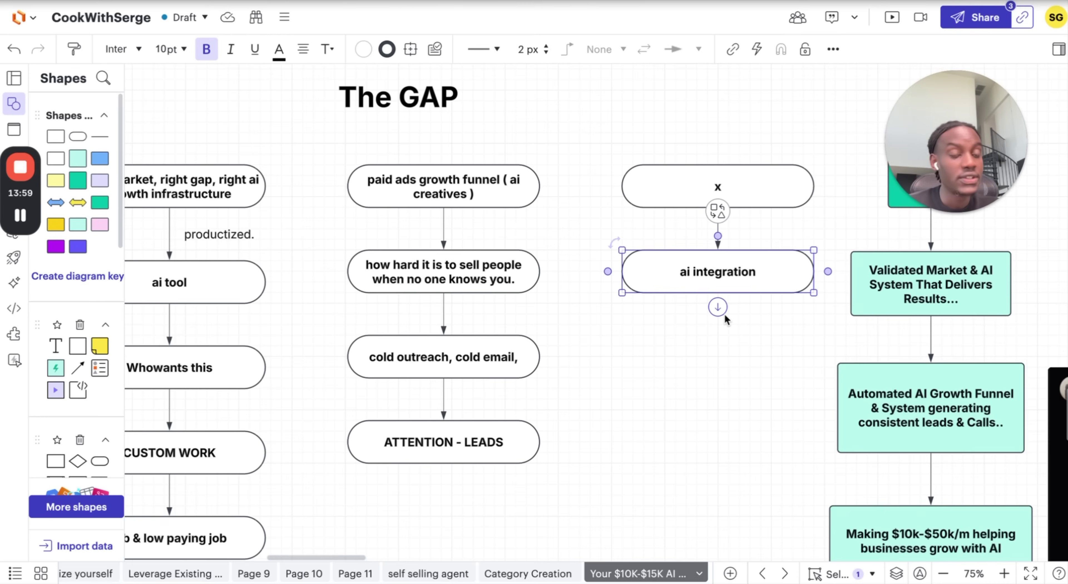
type(" -")
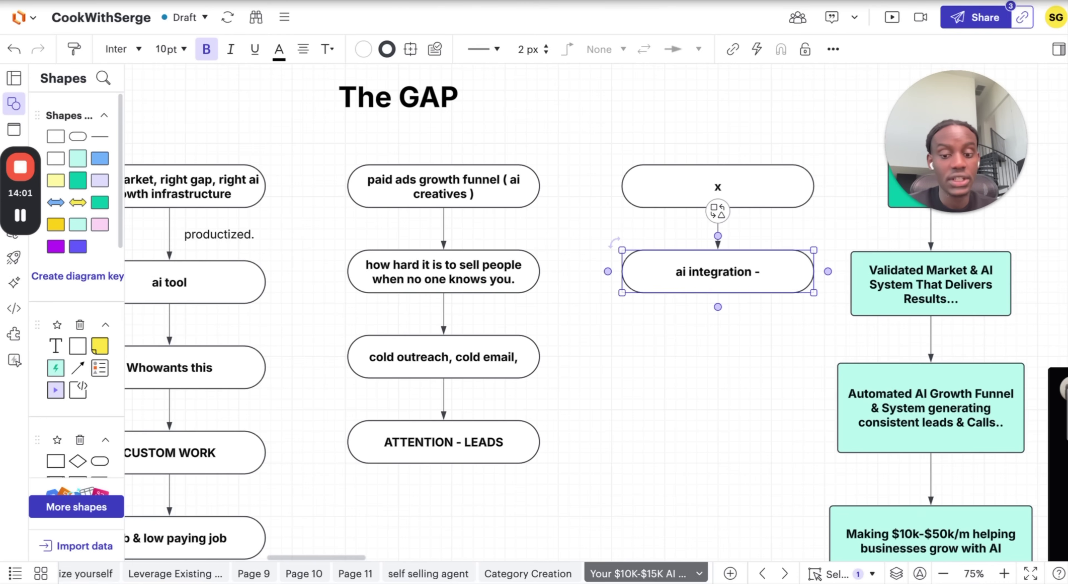
type(" $29")
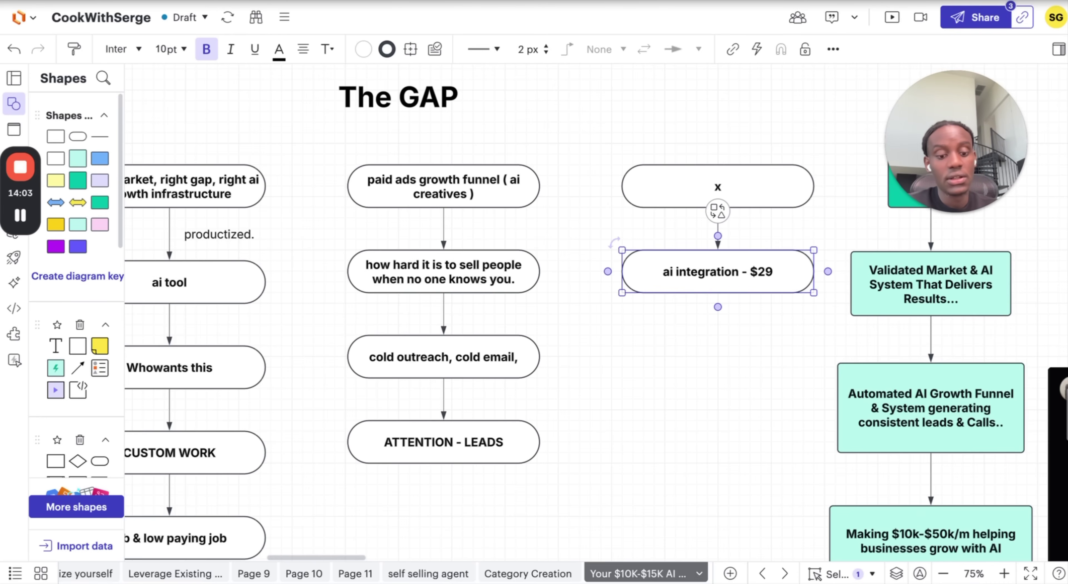
type("/month soft")
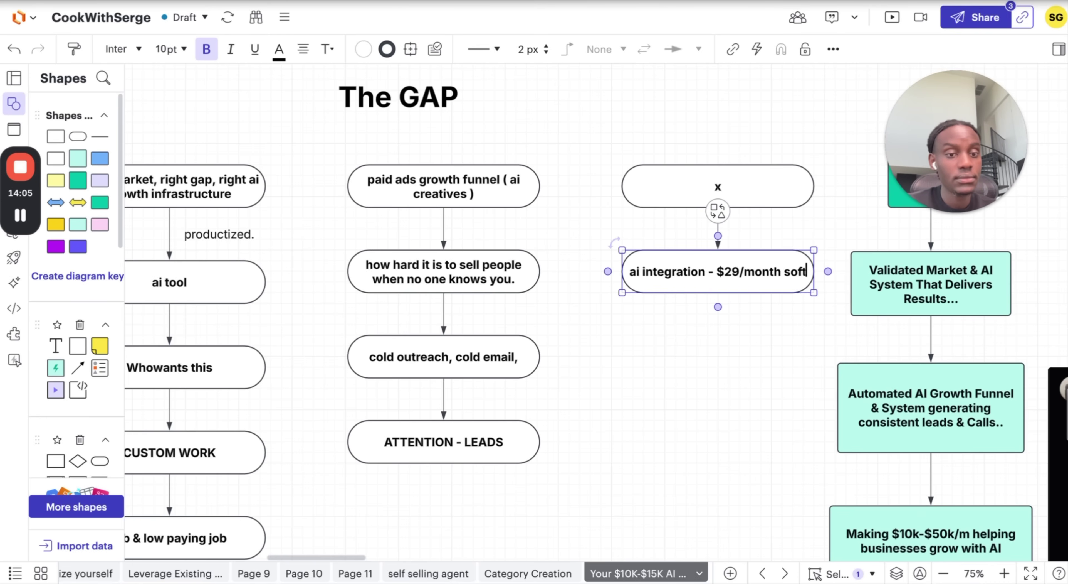
type("wares")
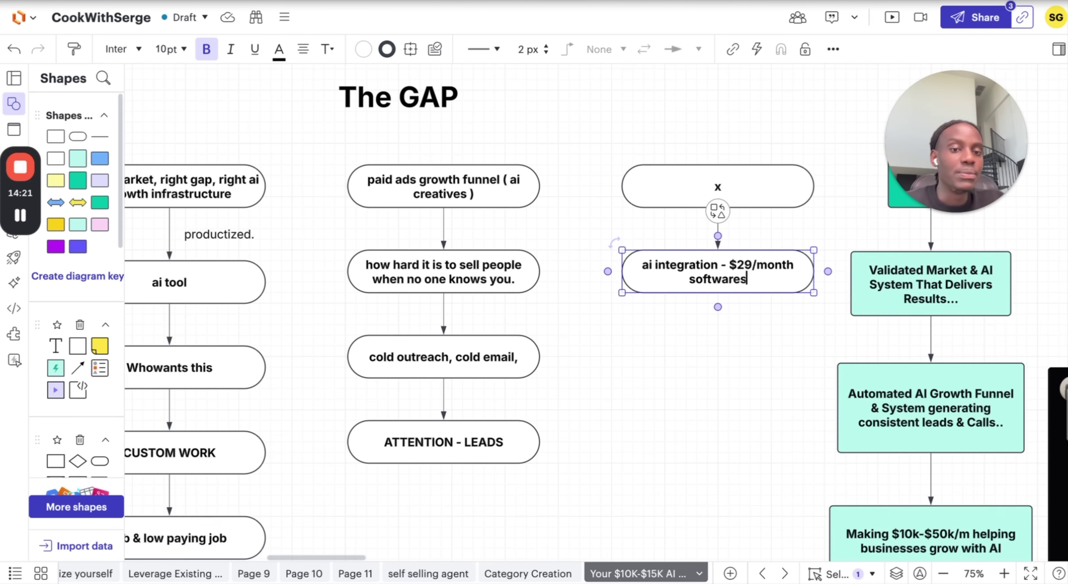
Chain 'Transformations' and 'audit businesses/bottlenecks' pills below the ai integration step
left_click(718, 307)
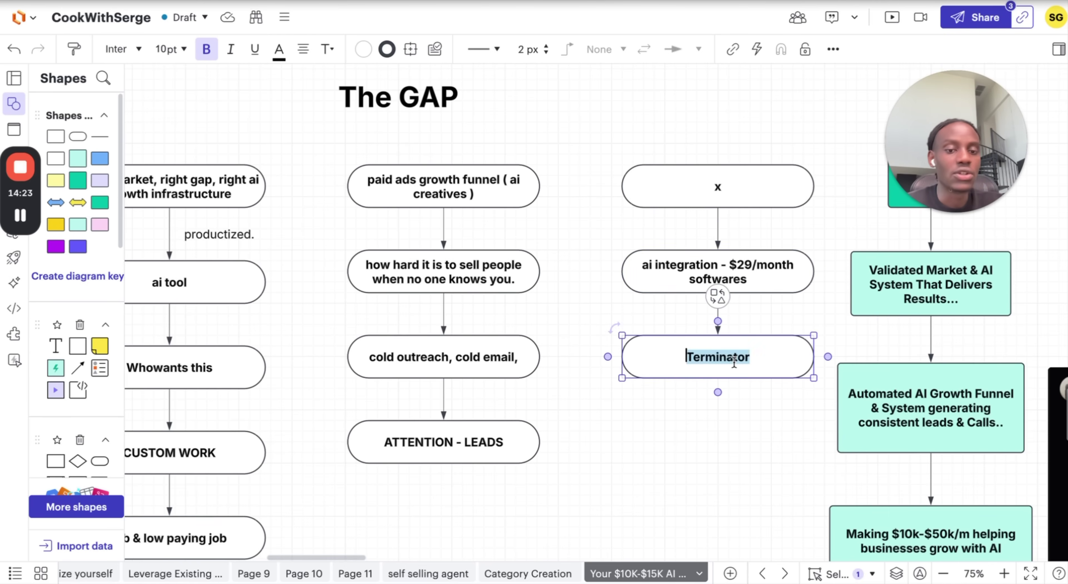
type("Transf")
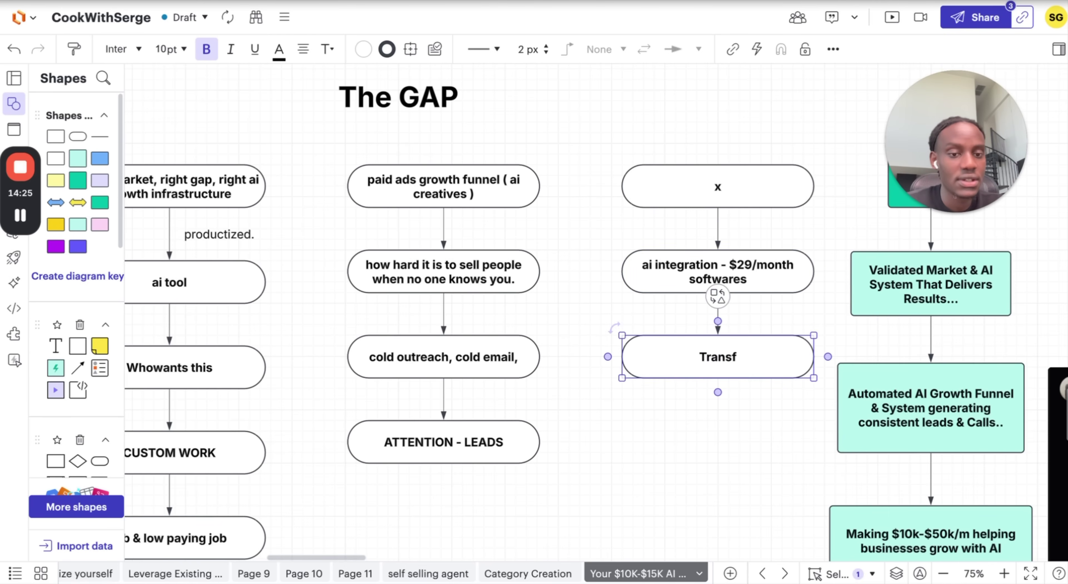
type("ormations")
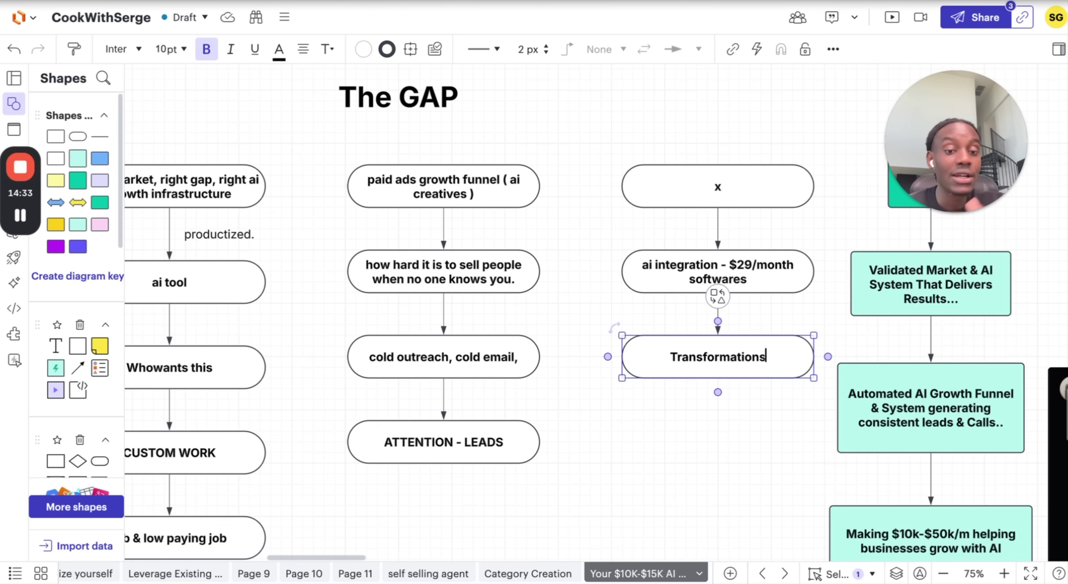
key("Escape")
left_click_drag(718, 391, 738, 428)
type("audit")
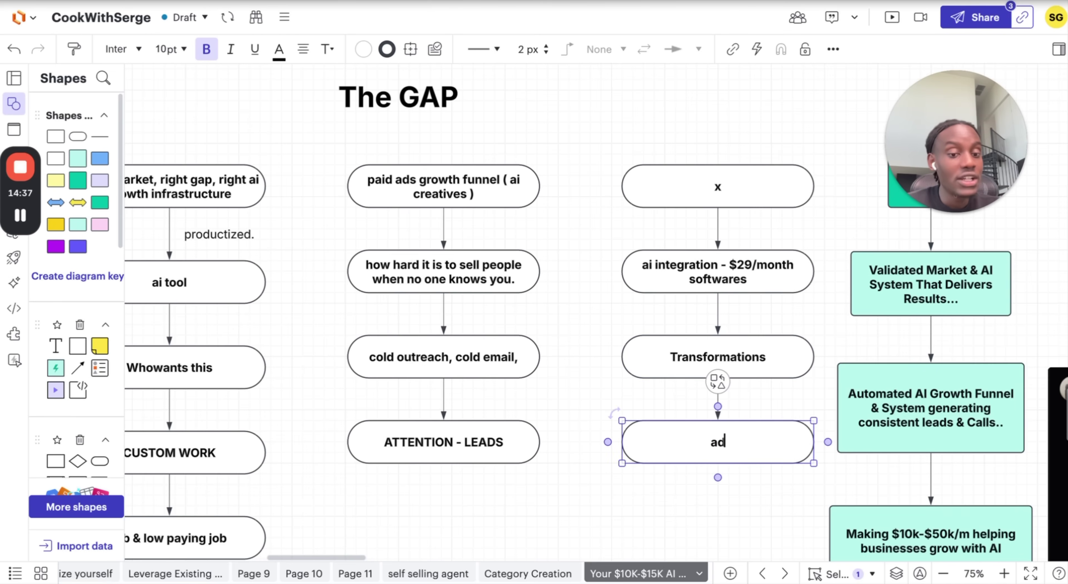
type(" busines")
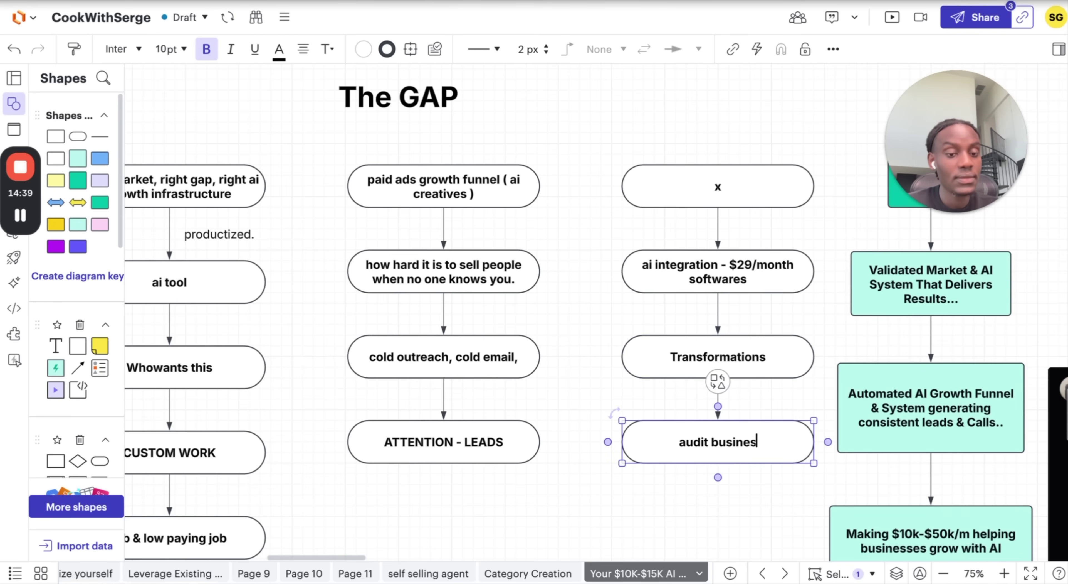
type("ses/")
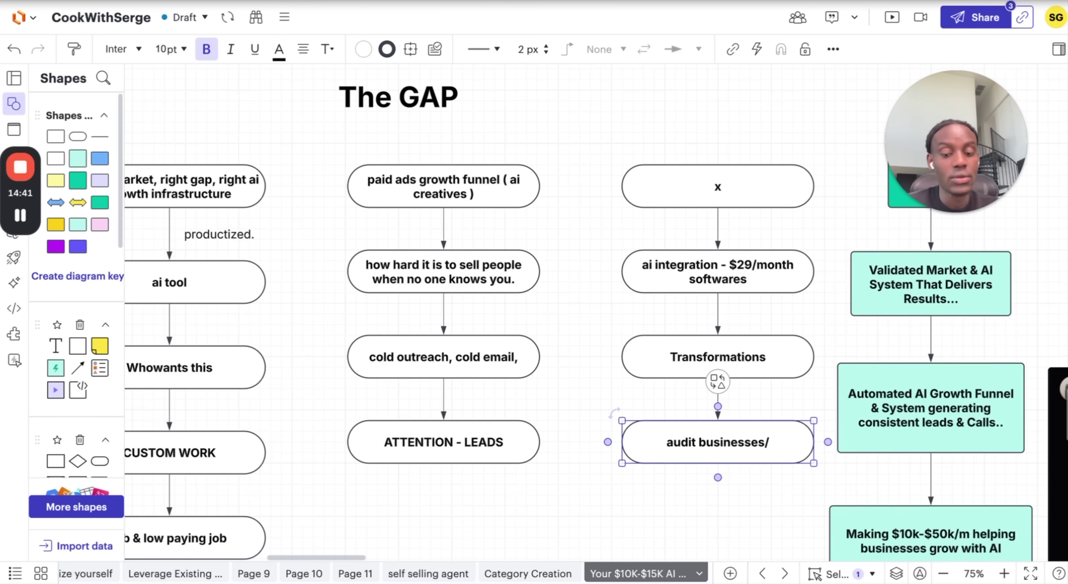
type("bottle")
key("BackSpace")
type("bottle")
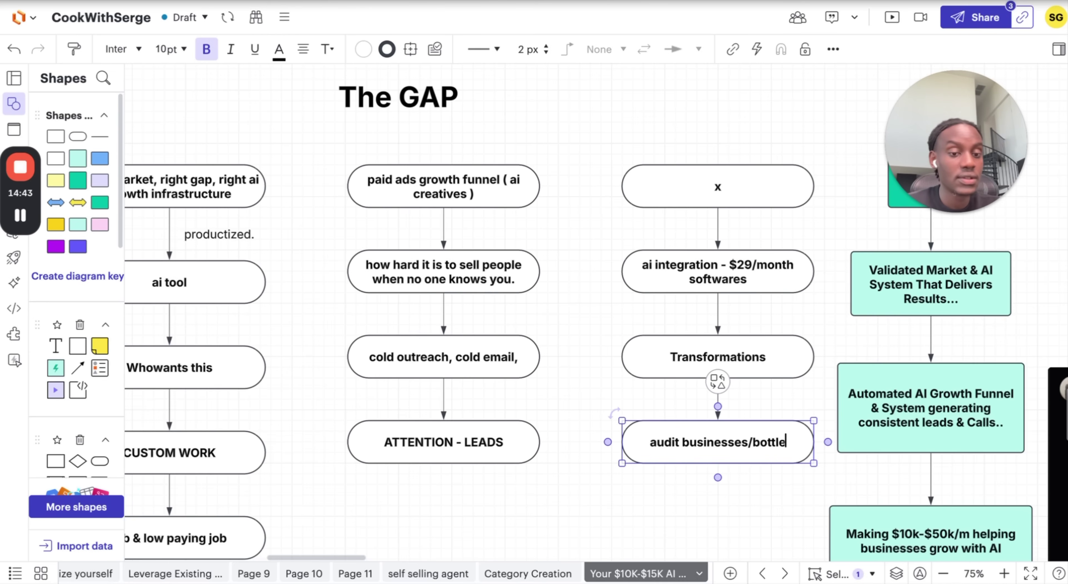
type("necks")
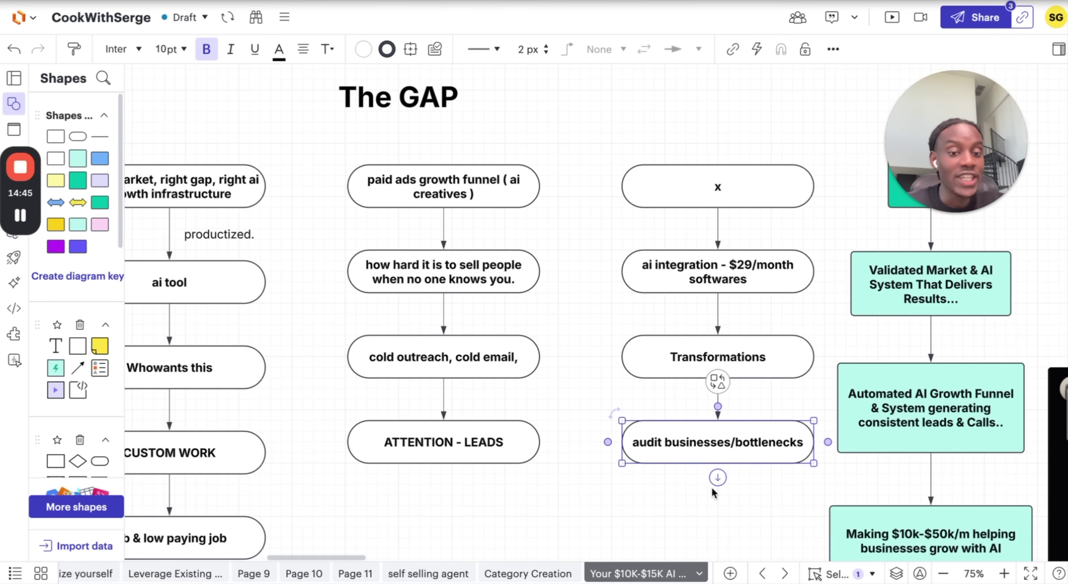
Add a final connected pill reading 'KPIs that allows to grow' below the audit step
left_click(717, 478)
double_click(716, 525)
type("KPIs tha")
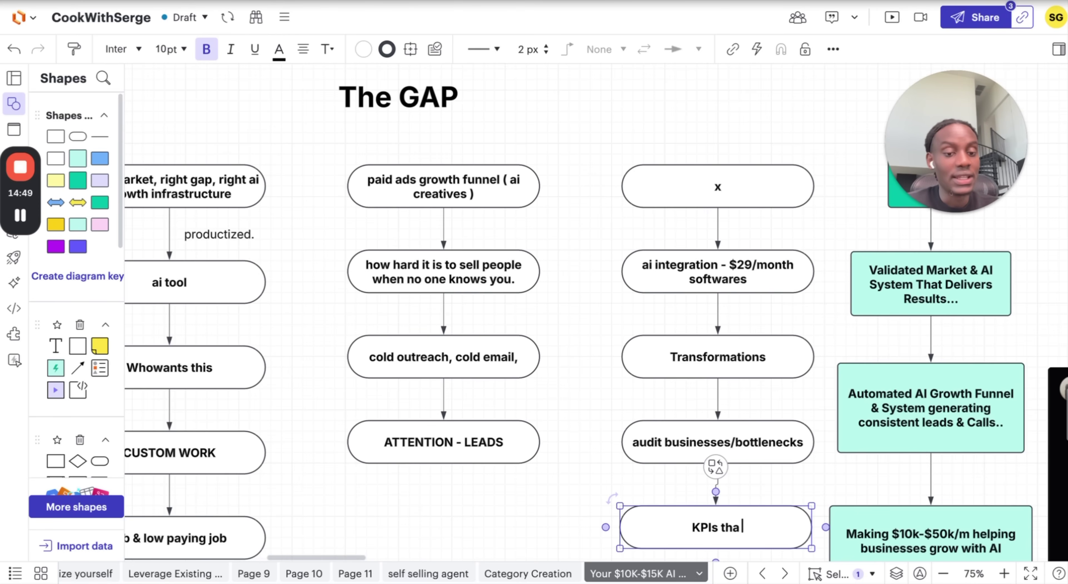
type("t allows to grow")
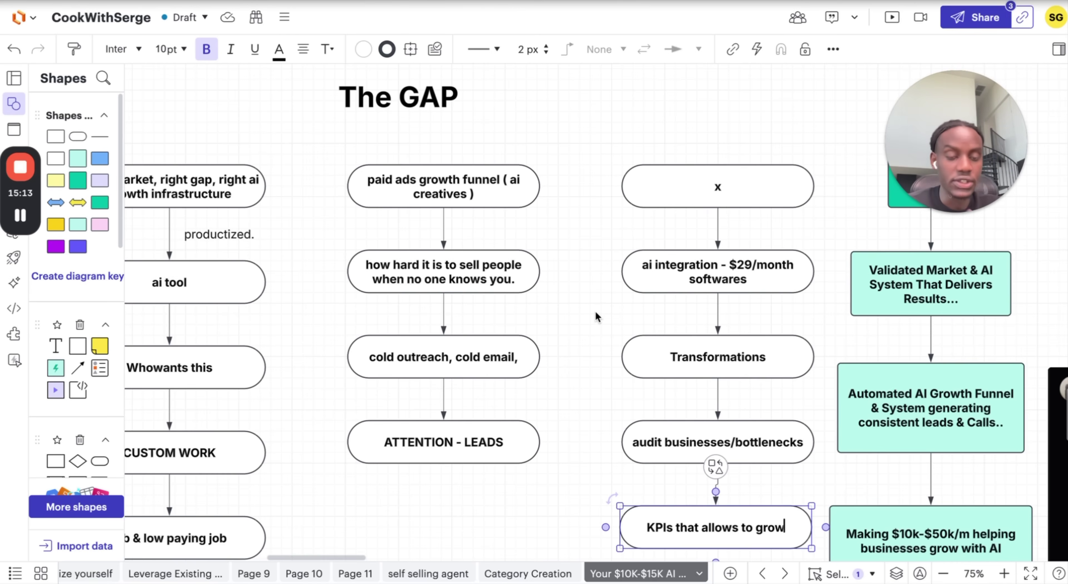
scroll(730, 392, "down", 10)
scroll(723, 388, "right", 10)
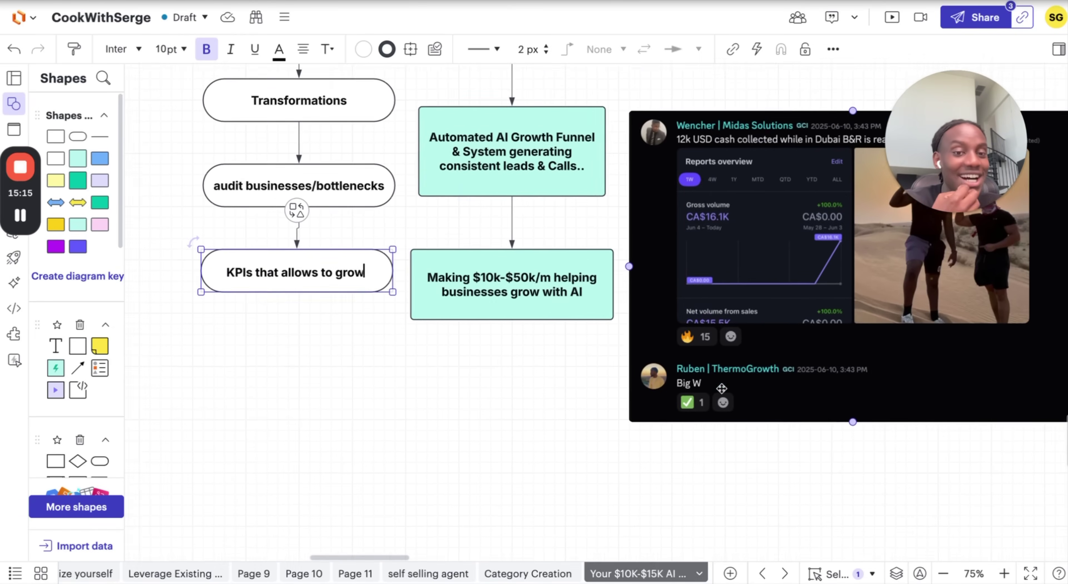
scroll(692, 350, "up", 5)
scroll(692, 350, "left", 10)
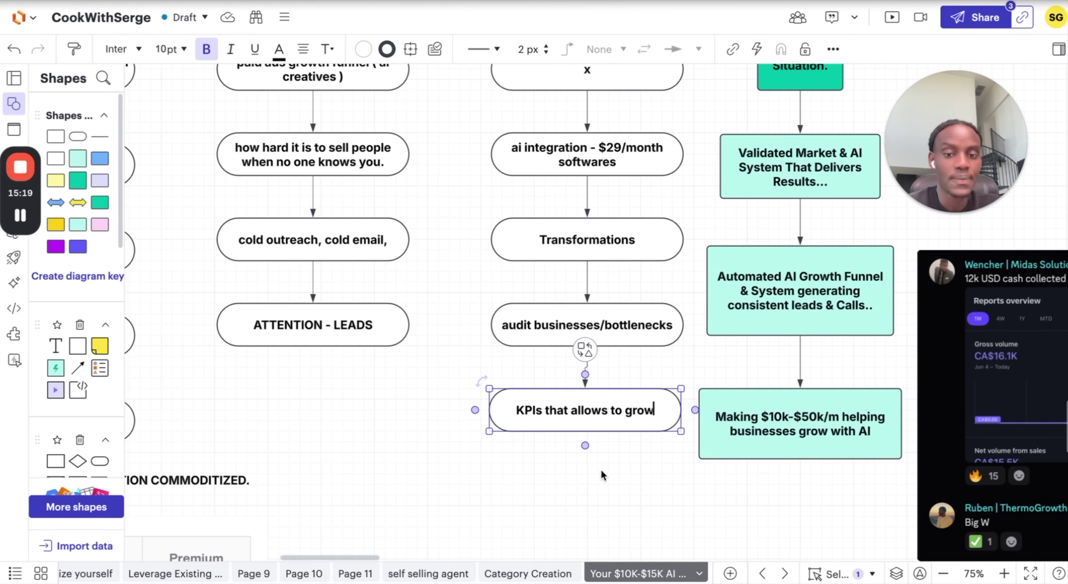
scroll(602, 467, "up", 5)
scroll(602, 468, "left", 5)
scroll(602, 468, "up", 3)
scroll(601, 468, "left", 3)
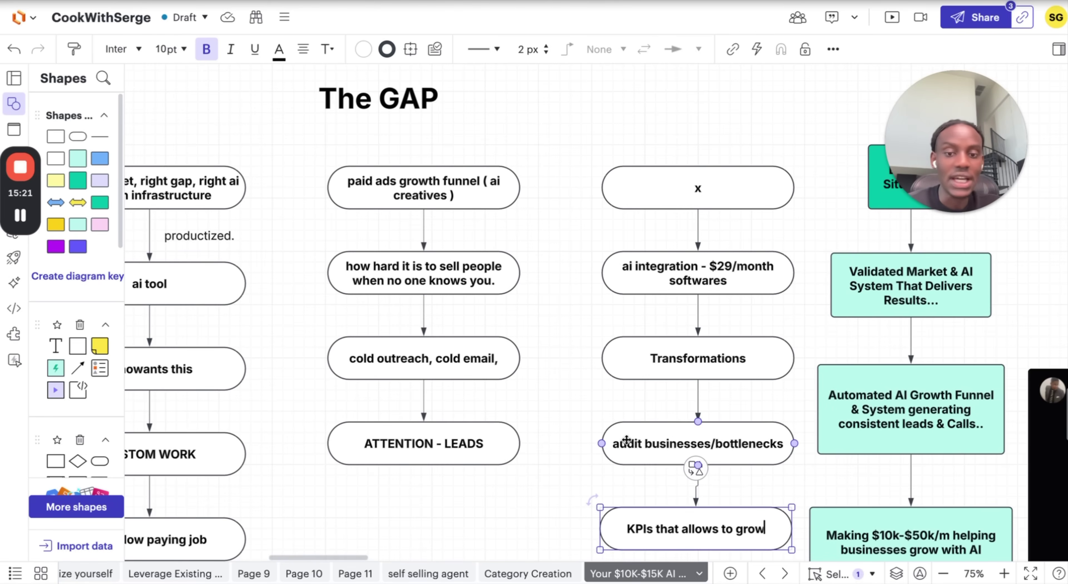
Relabel the third column's top x as 'conversion rates % - 2x-3x - ai growth system'
double_click(691, 188)
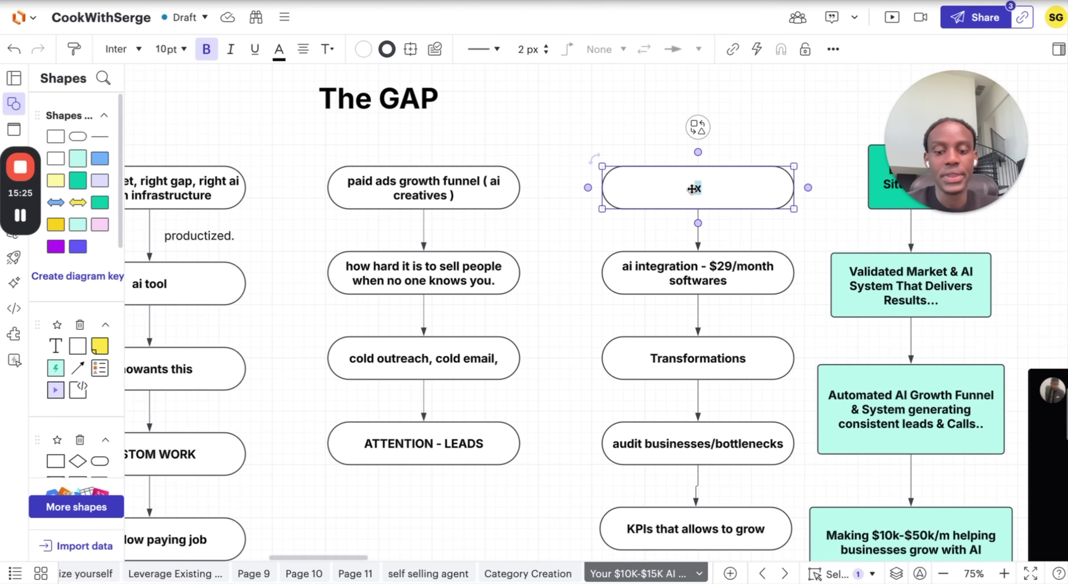
type("%")
key("Left")
type("conversion rate s")
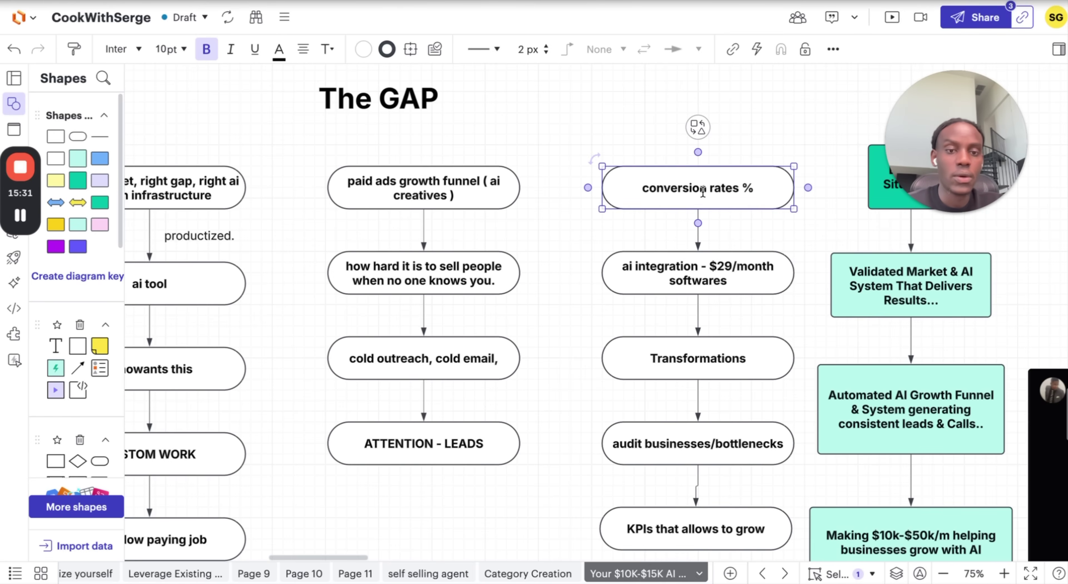
key("End")
type("-")
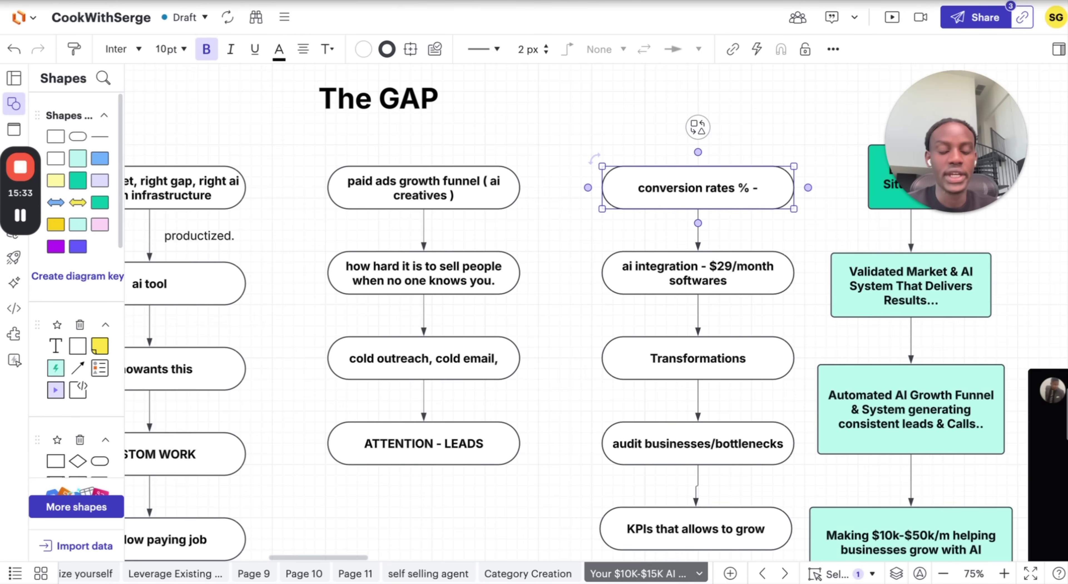
type(" 2x-3x")
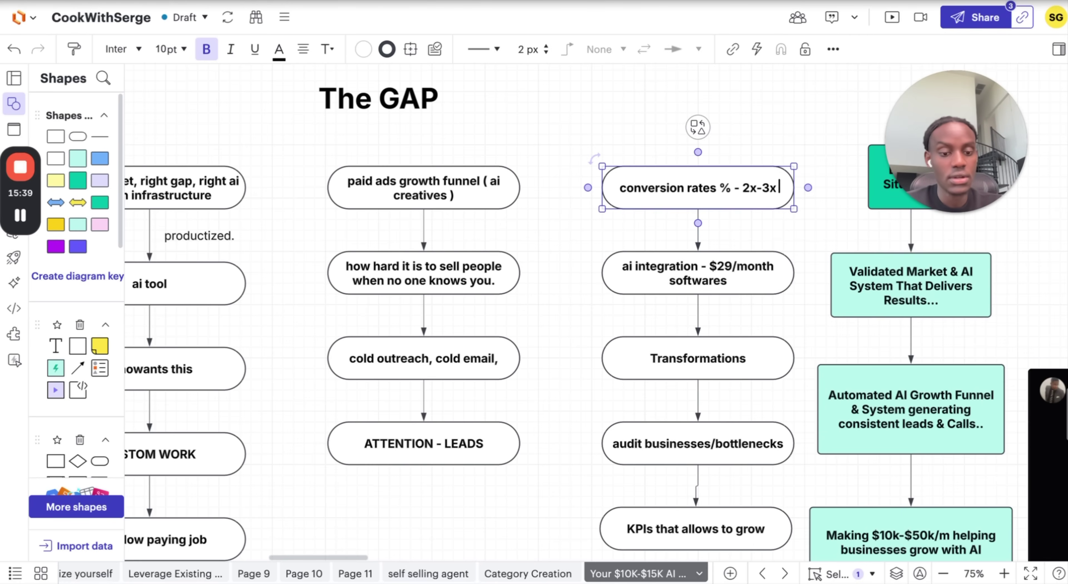
type(" - ai growth sys")
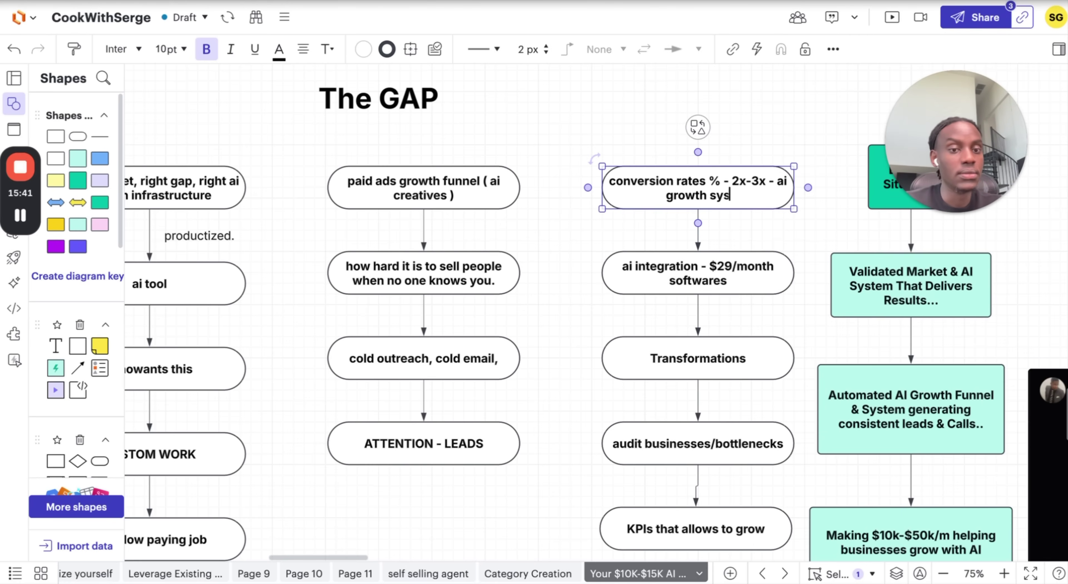
type("tem")
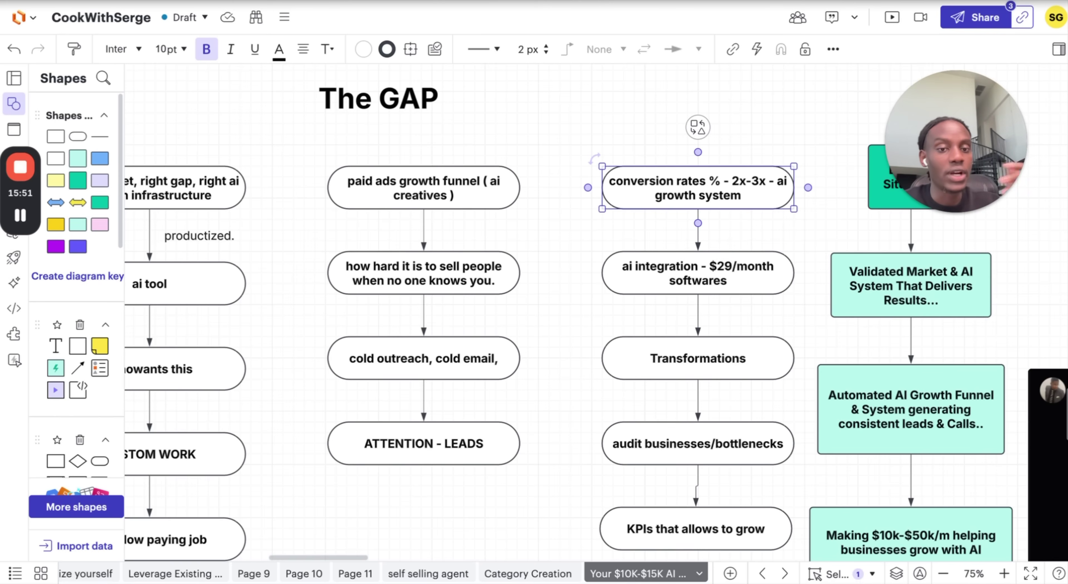
Place a bold '$500k/year' text label between the paid ads and conversion rates columns
scroll(751, 200, "up", 2)
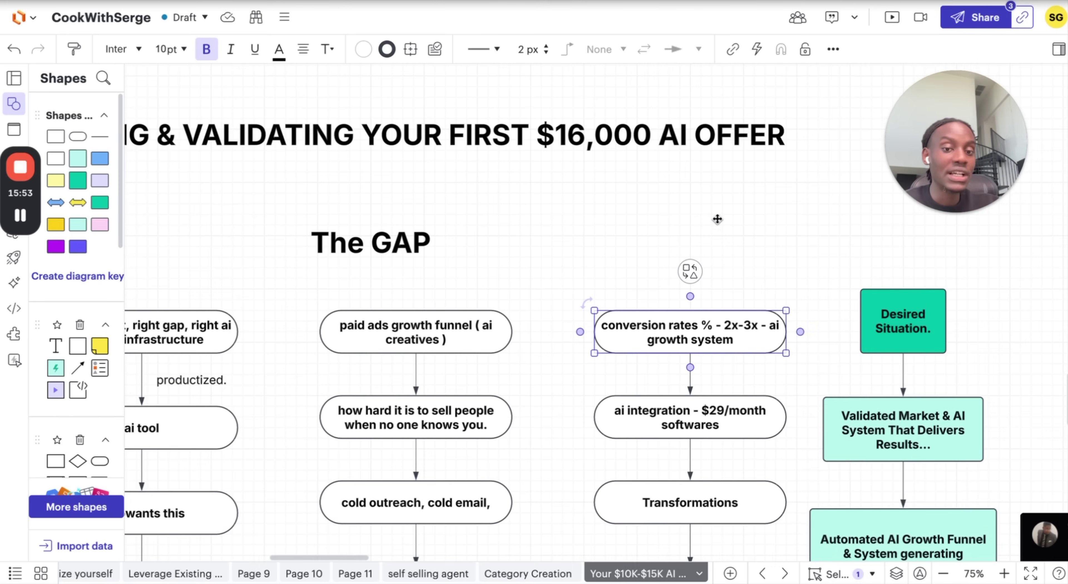
left_click(680, 244)
scroll(680, 290, "up", 2)
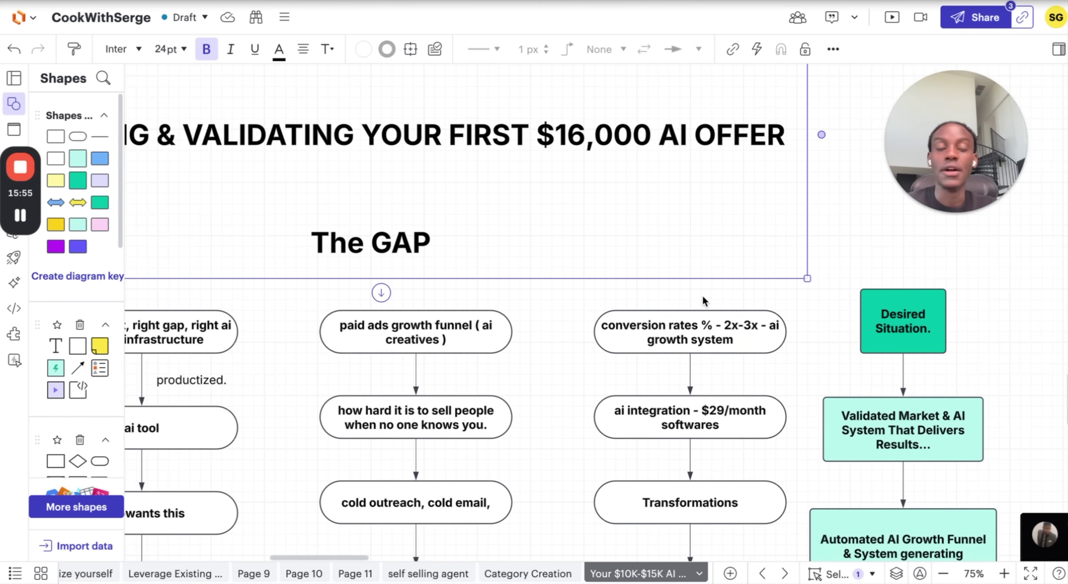
left_click(730, 294)
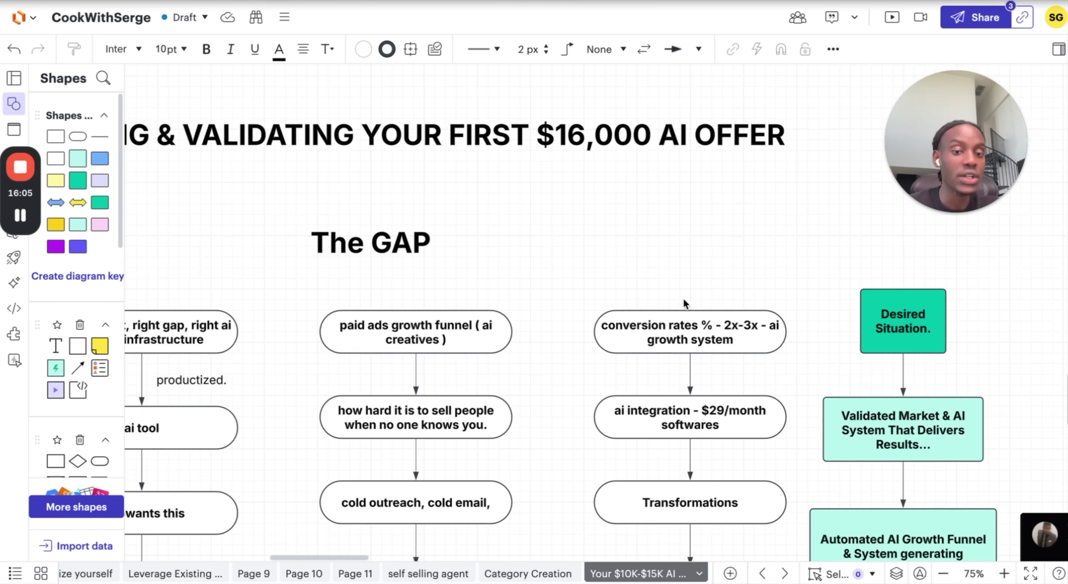
double_click(564, 368)
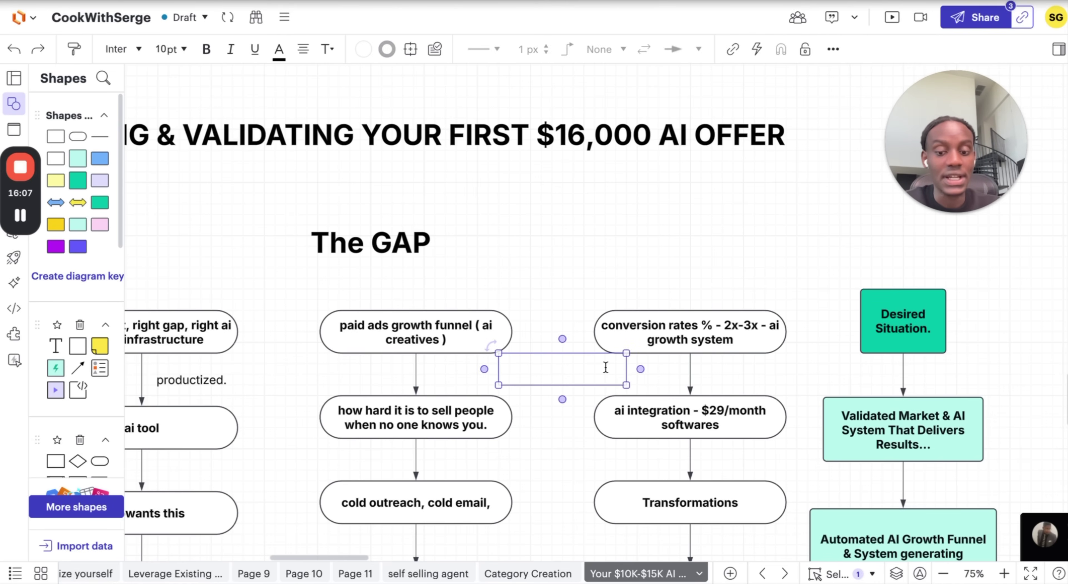
type("$500k")
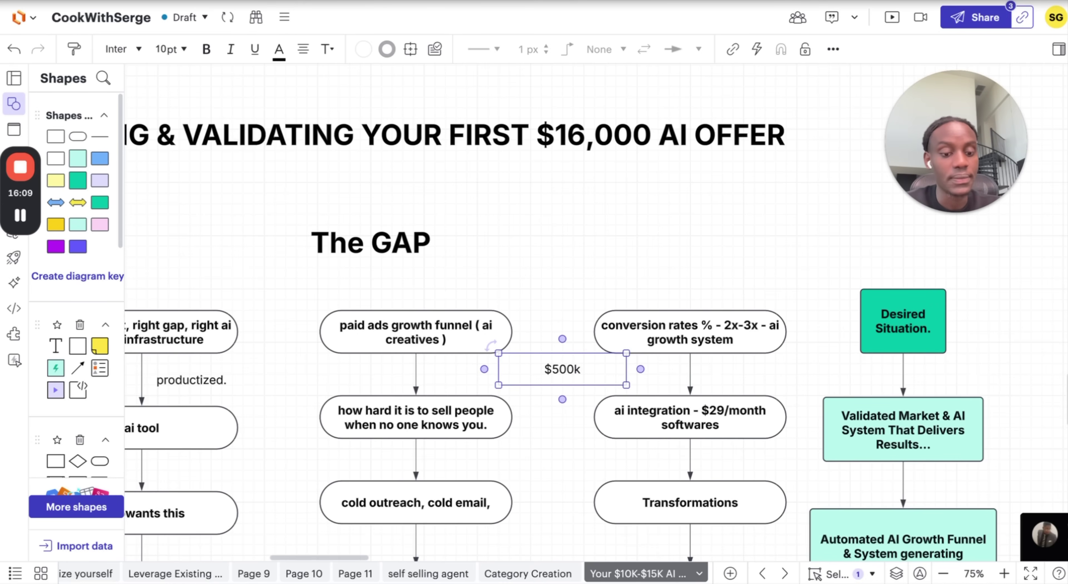
type("/month")
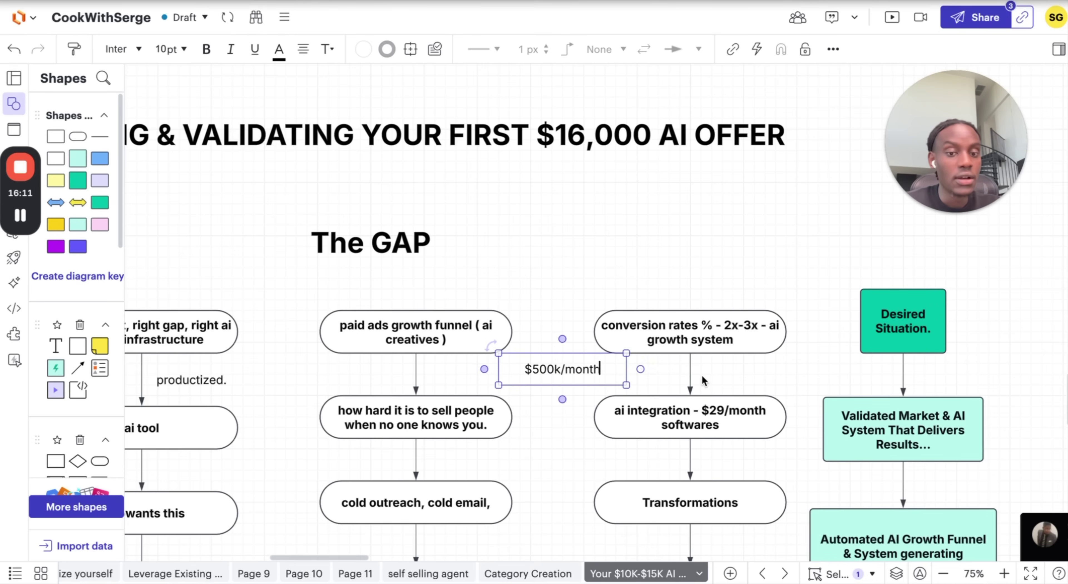
key("alt+shift+Left")
type("year")
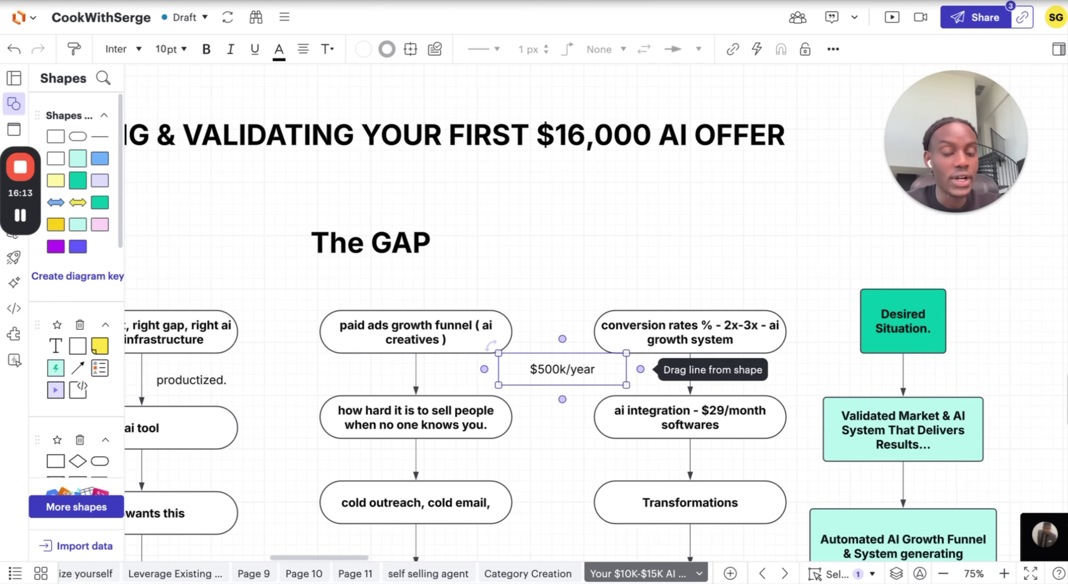
key("super+a")
key("super+b")
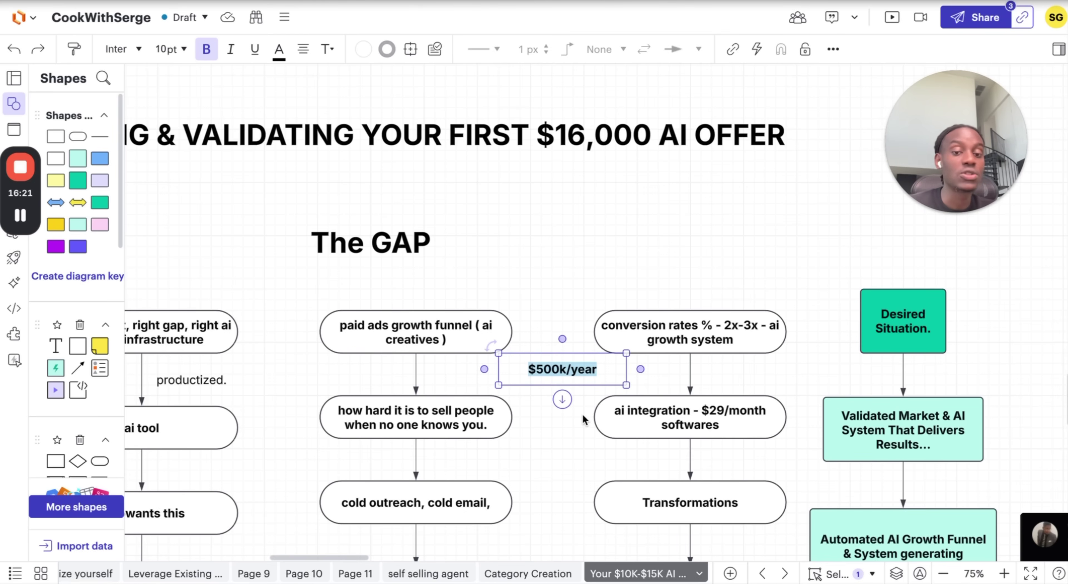
scroll(684, 420, "down", 8)
scroll(705, 290, "right", 8)
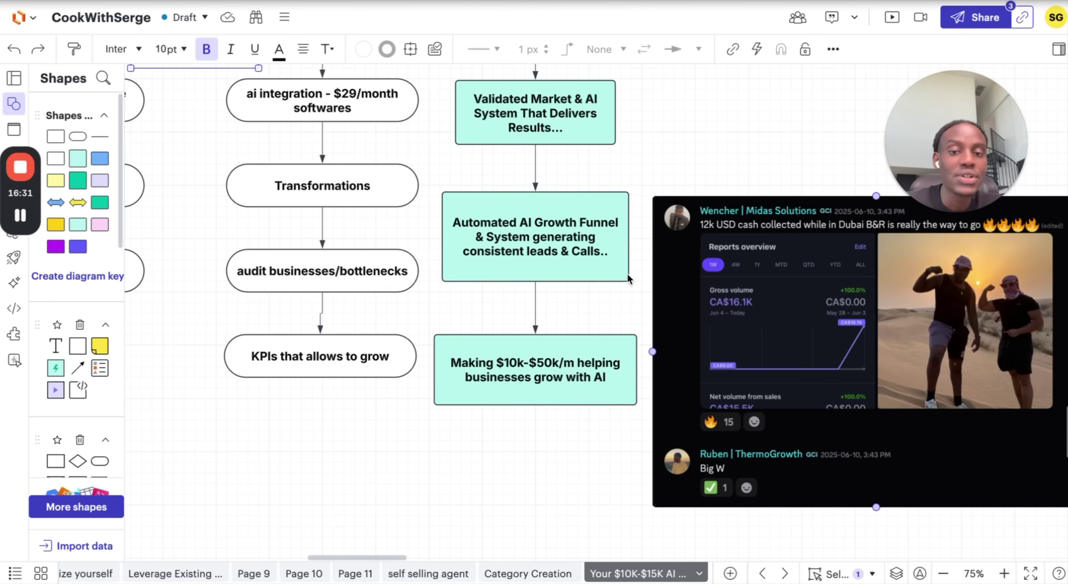
key("ctrl+z")
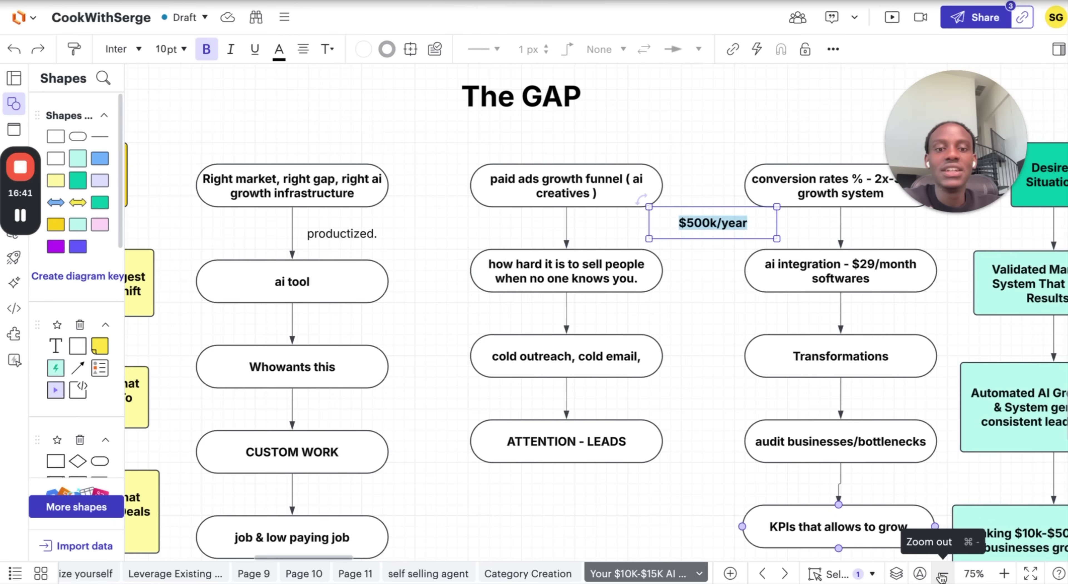
left_click(943, 574)
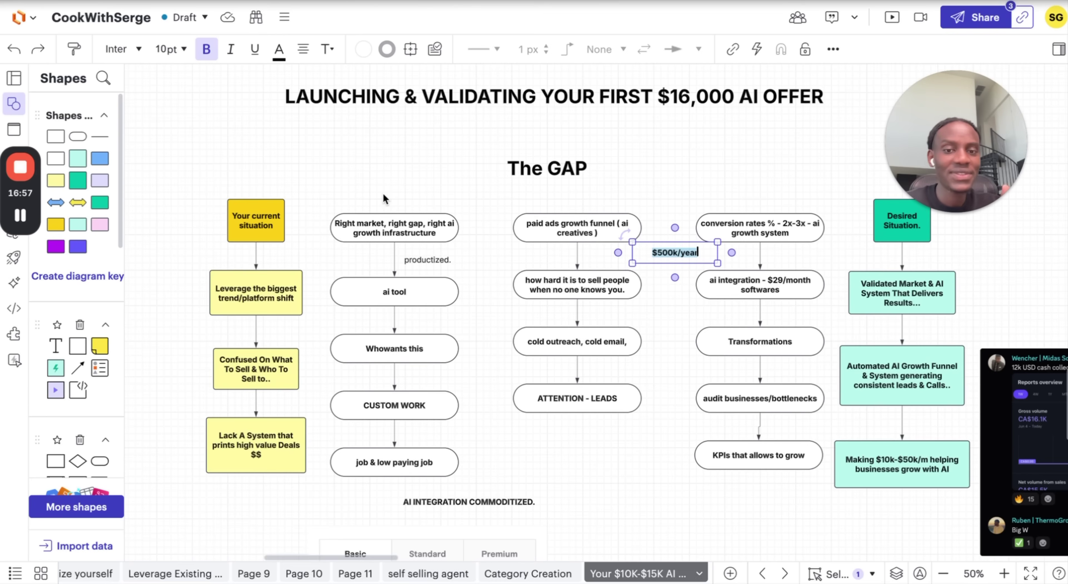
left_click_drag(556, 444, 589, 182)
left_click(724, 483)
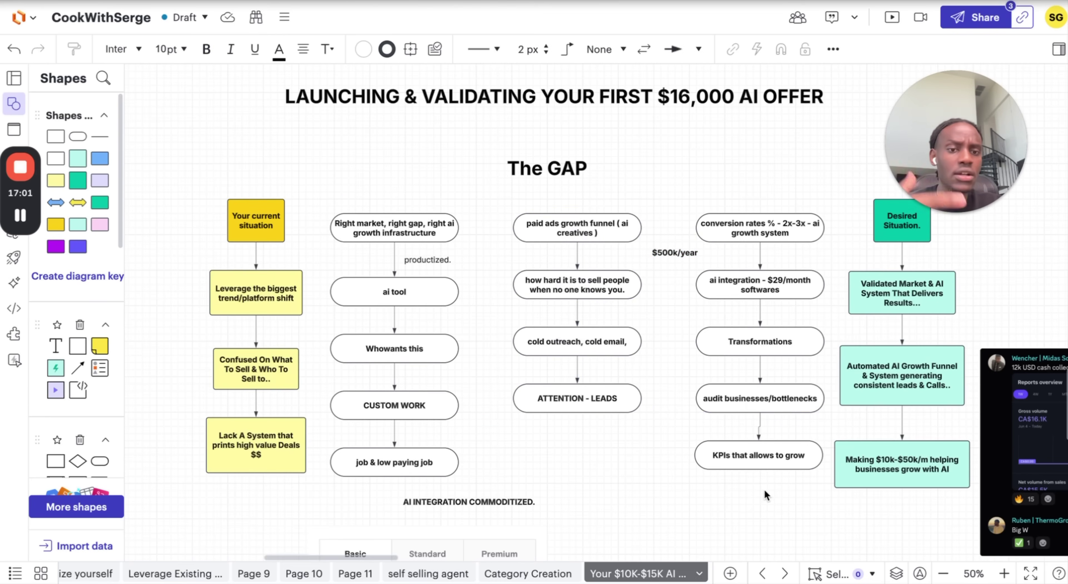
left_click_drag(764, 488, 761, 193)
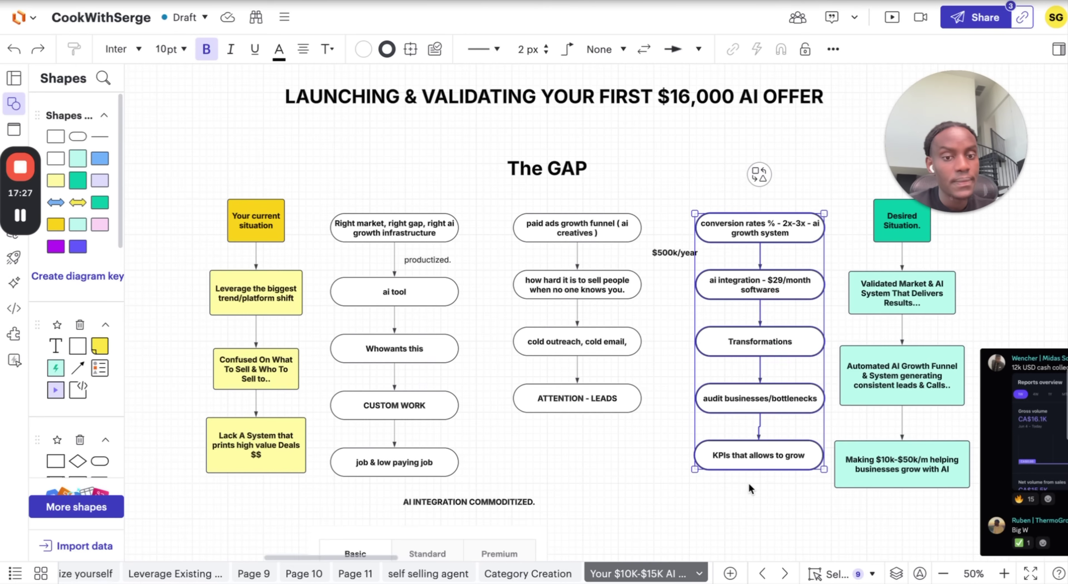
left_click_drag(755, 458, 758, 460)
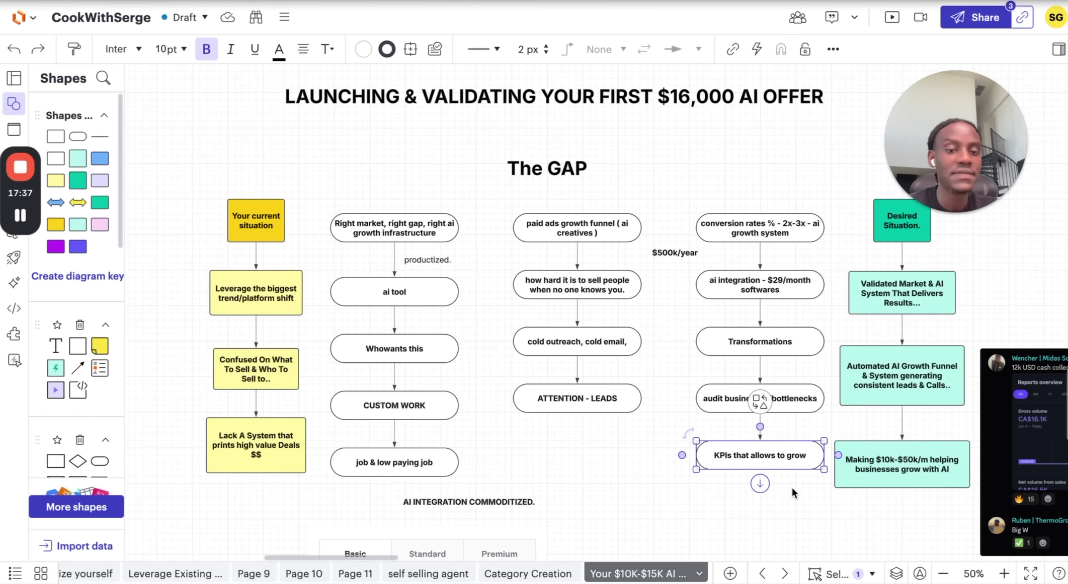
scroll(800, 493, "right", 5)
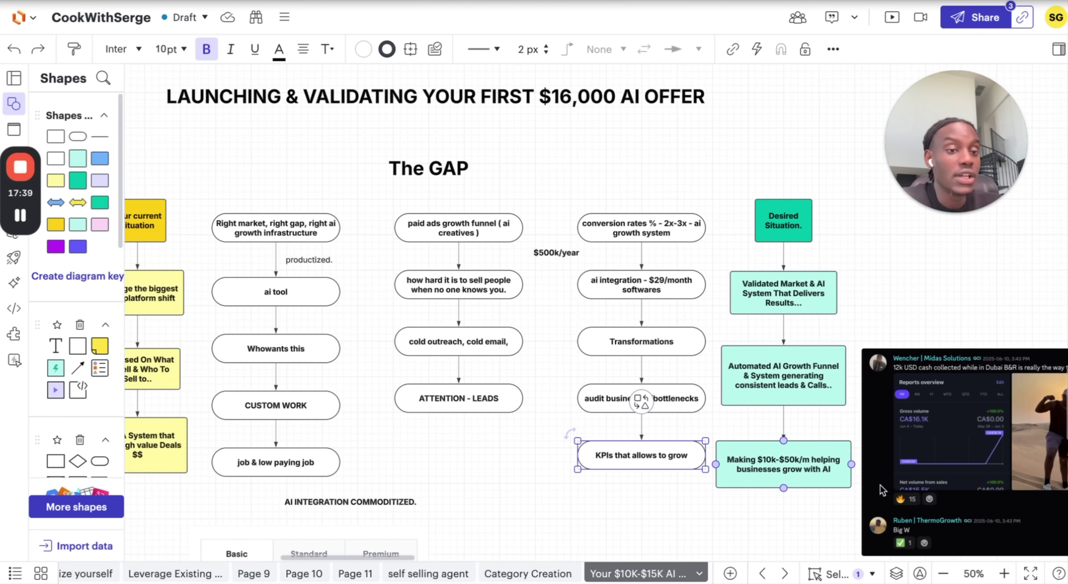
left_click(944, 574)
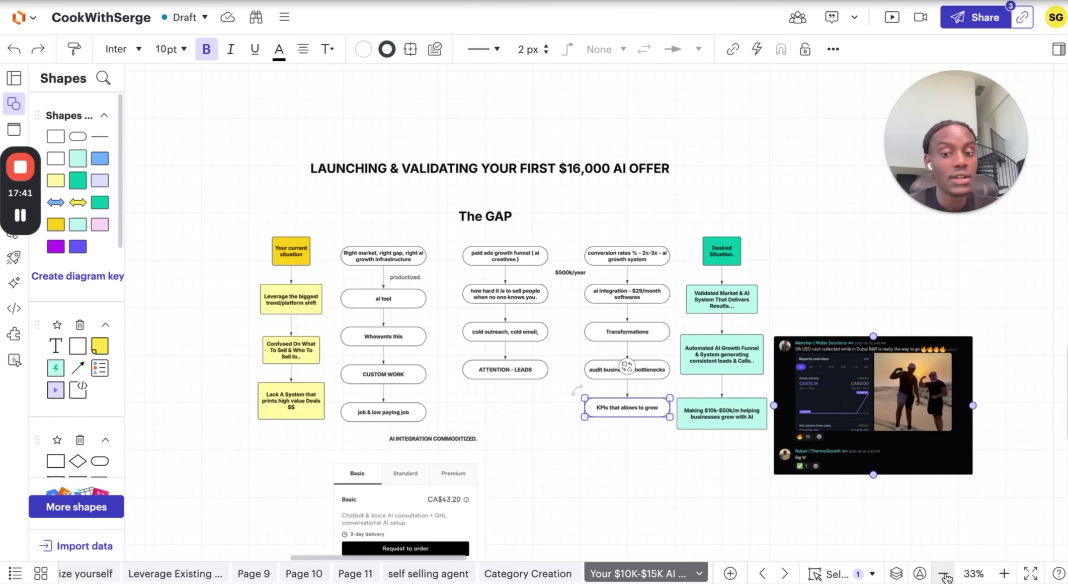
scroll(743, 407, "up", 5)
scroll(743, 408, "up", 8)
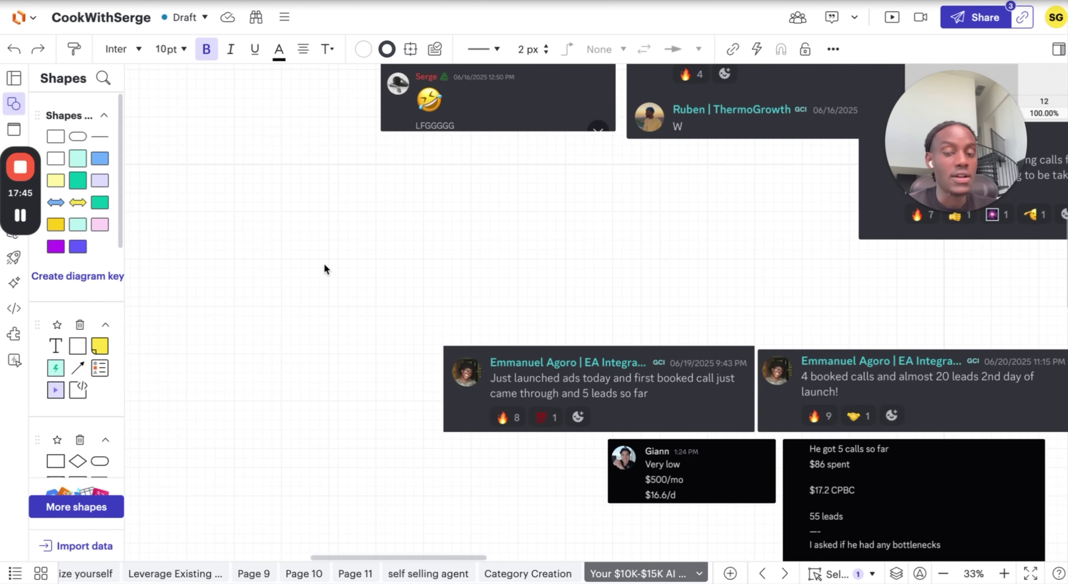
left_click_drag(285, 258, 966, 511)
scroll(816, 408, "right", 2)
scroll(816, 408, "right", 3)
scroll(816, 407, "up", 2)
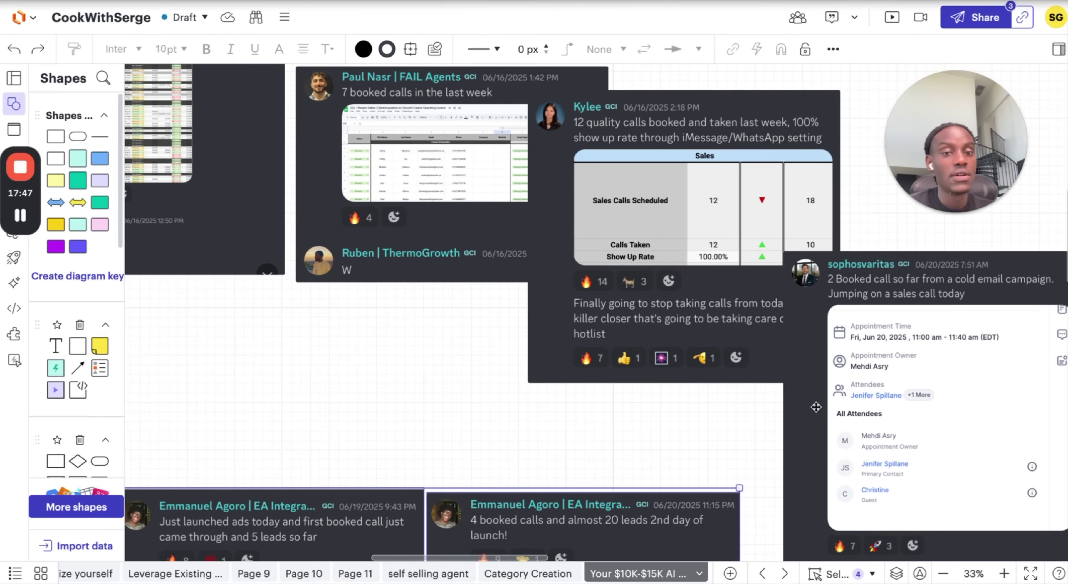
scroll(816, 408, "right", 8)
scroll(911, 507, "right", 3)
left_click(1005, 573)
left_click(1005, 573)
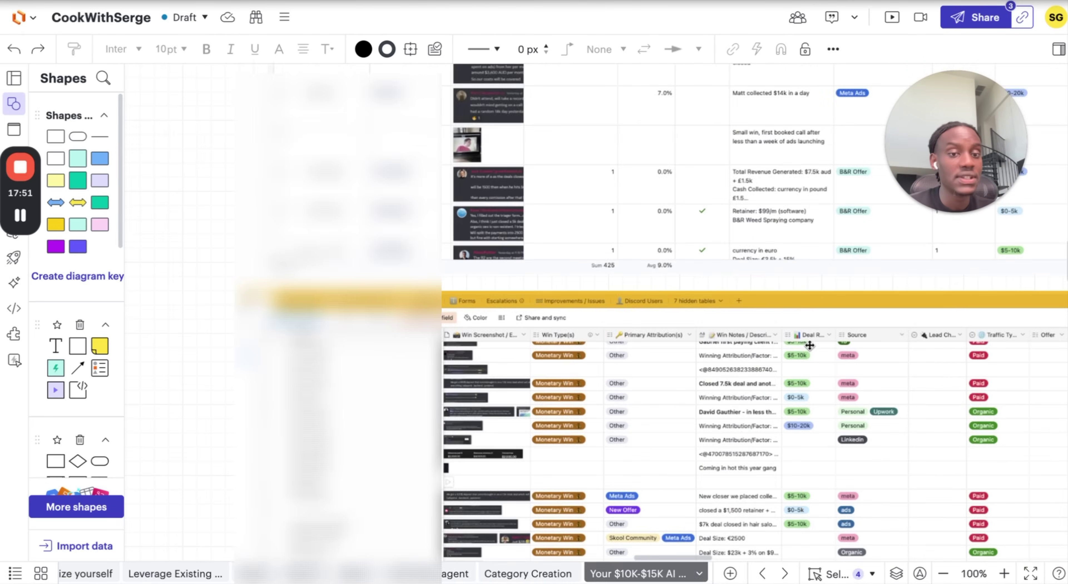
left_click(1005, 574)
scroll(715, 315, "right", 2)
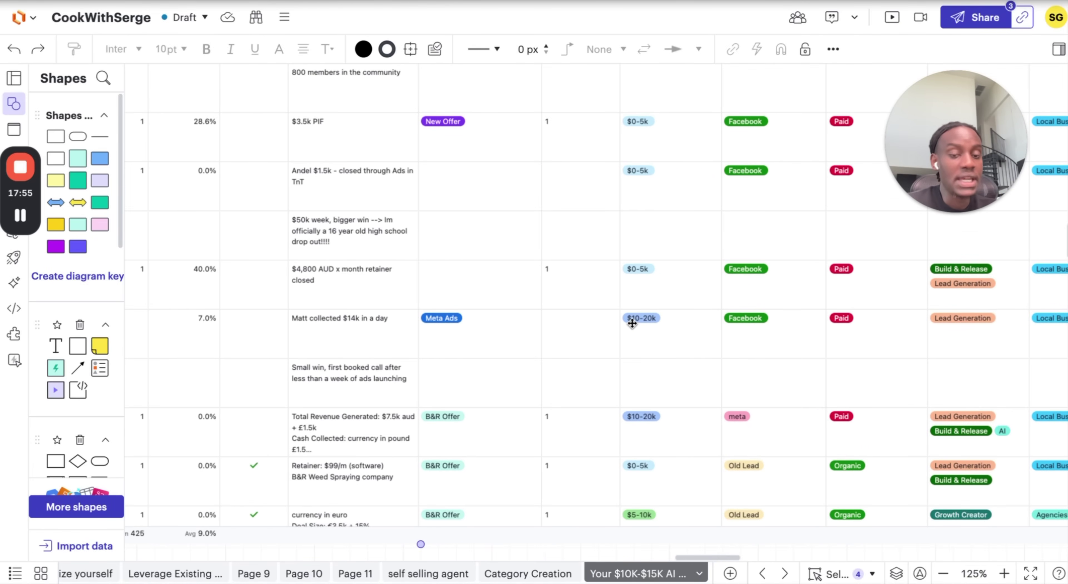
scroll(659, 396, "down", 3)
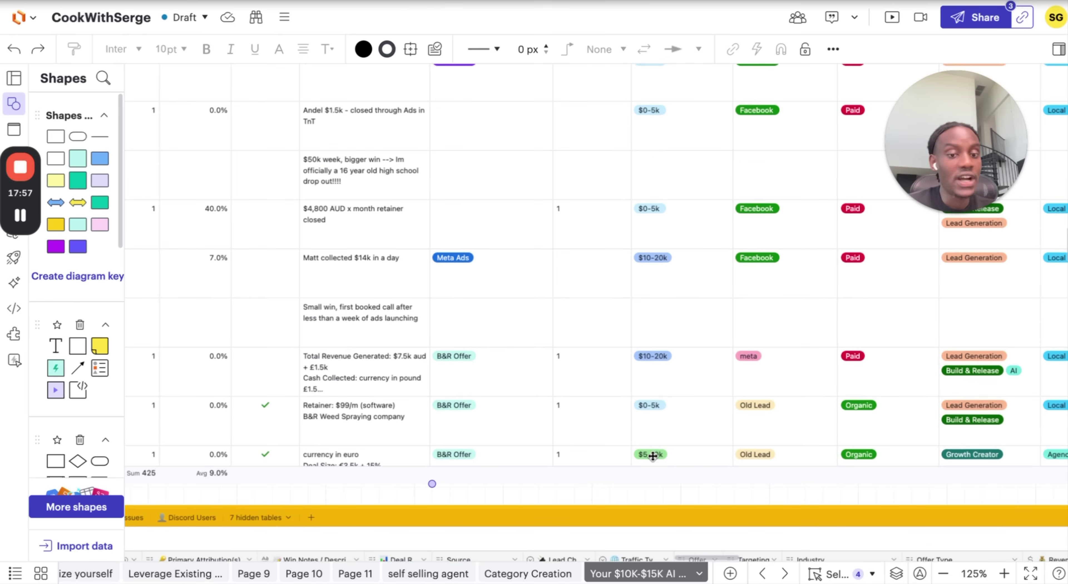
scroll(667, 427, "up", 5)
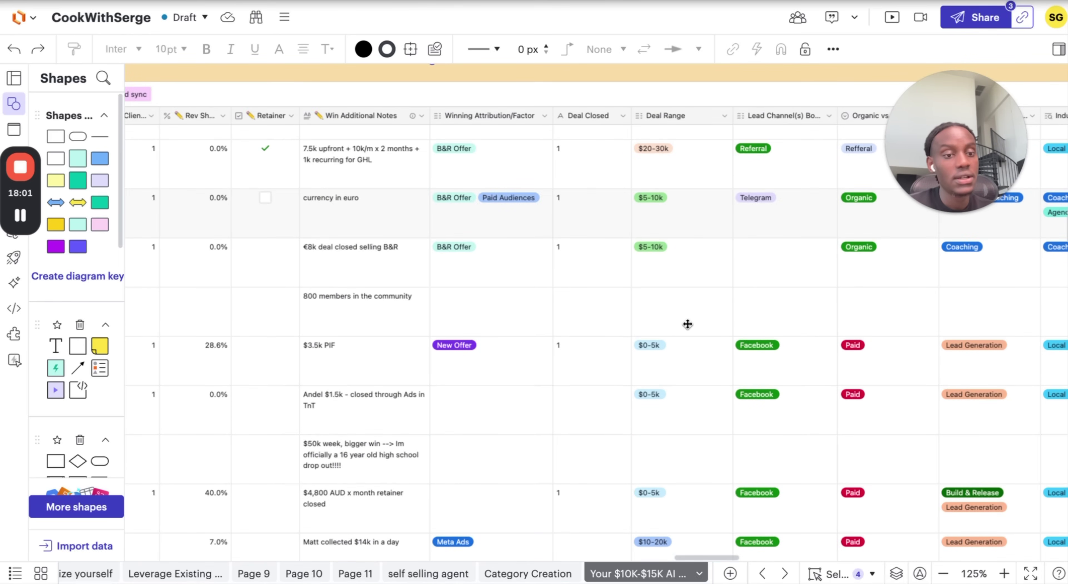
scroll(686, 314, "down", 12)
scroll(676, 326, "down", 5)
scroll(676, 325, "left", 1)
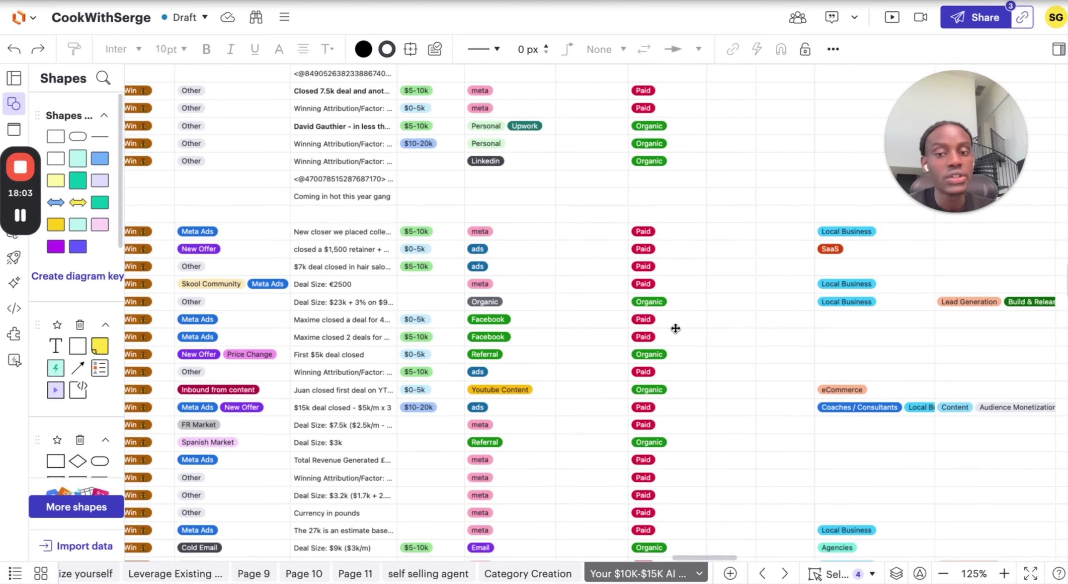
scroll(725, 435, "down", 1)
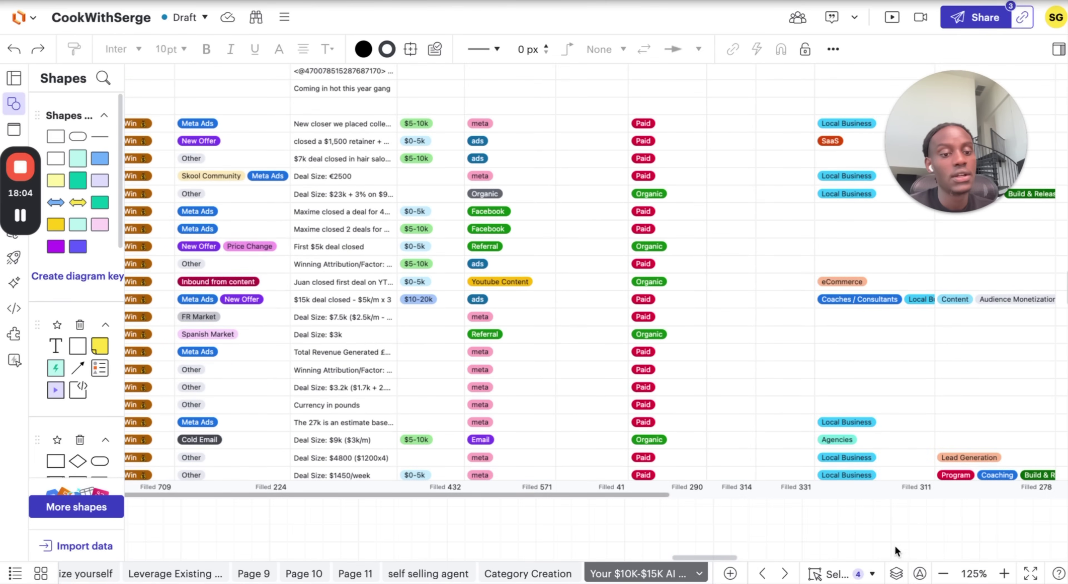
scroll(766, 486, "down", 5)
scroll(465, 361, "down", 5)
scroll(467, 362, "left", 3)
left_click(944, 573)
left_click(944, 574)
left_click(943, 574)
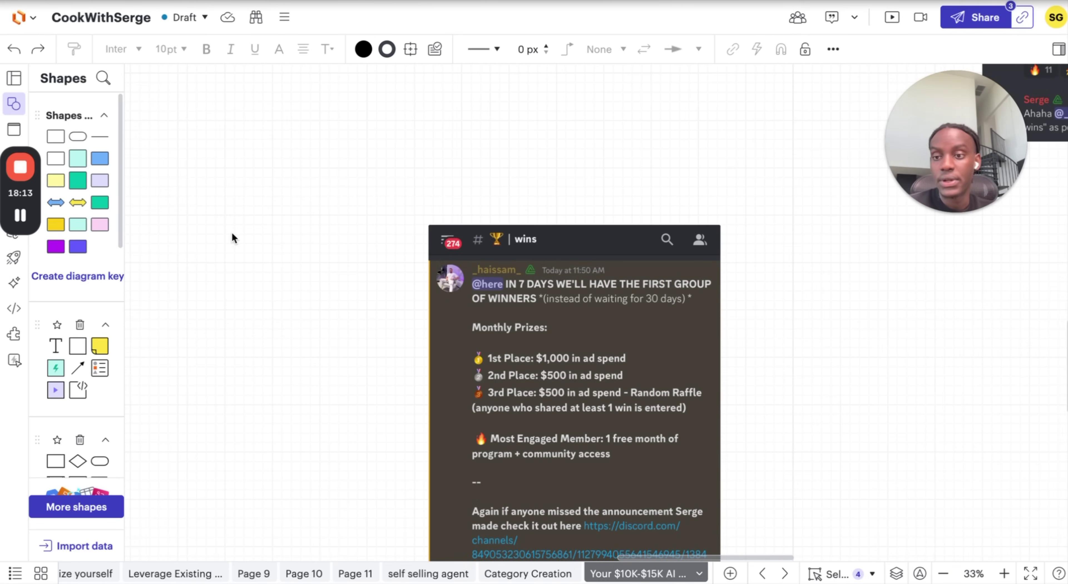
left_click(824, 430)
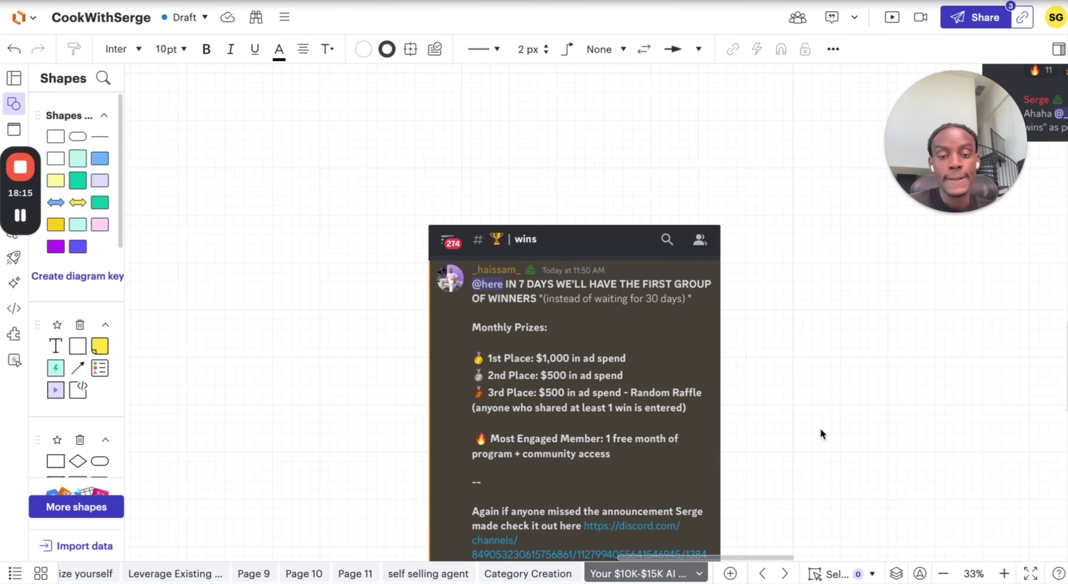
scroll(811, 422, "down", 5)
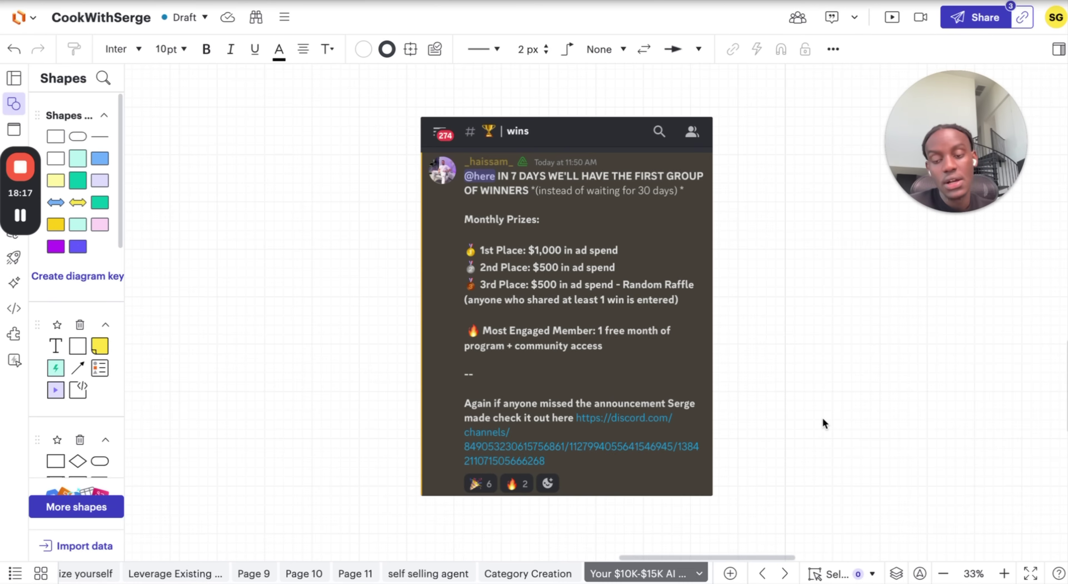
left_click(945, 574)
scroll(648, 366, "right", 3)
scroll(648, 360, "up", 10)
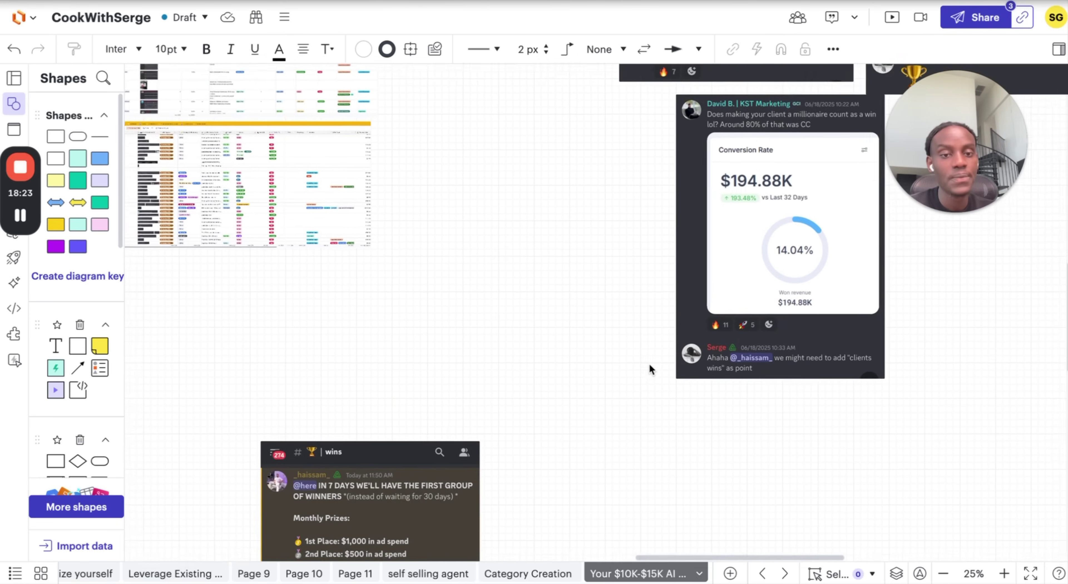
scroll(649, 363, "up", 10)
scroll(649, 363, "right", 10)
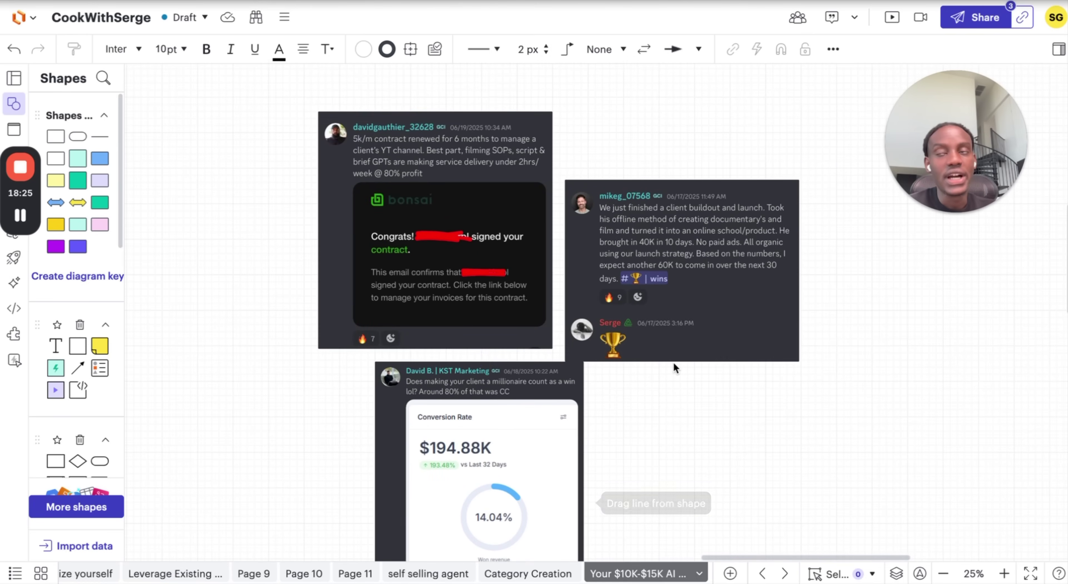
left_click(673, 360)
left_click(702, 386)
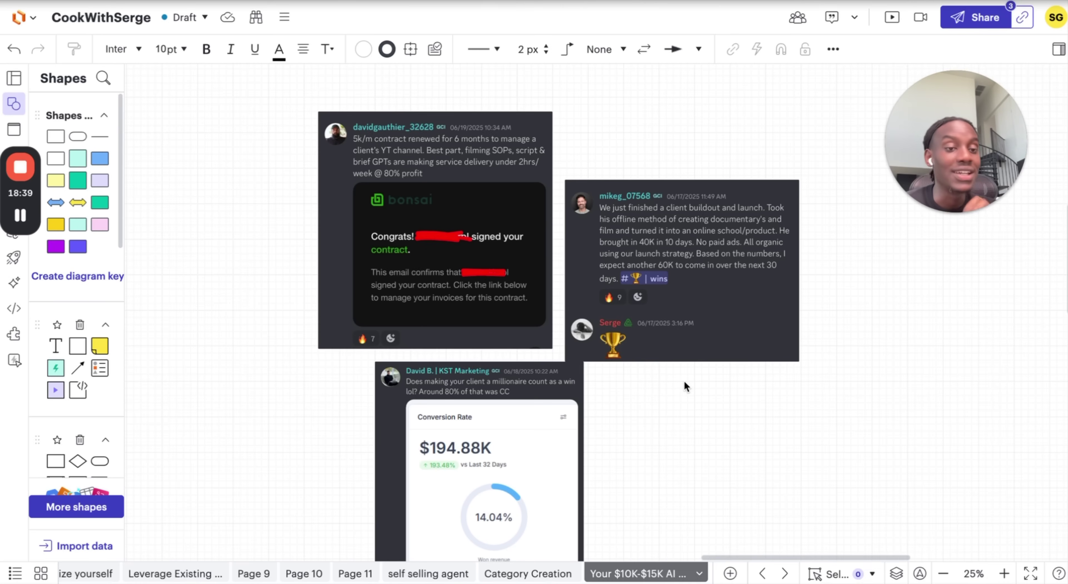
scroll(672, 480, "down", 15)
scroll(678, 478, "down", 3)
left_click(1002, 574)
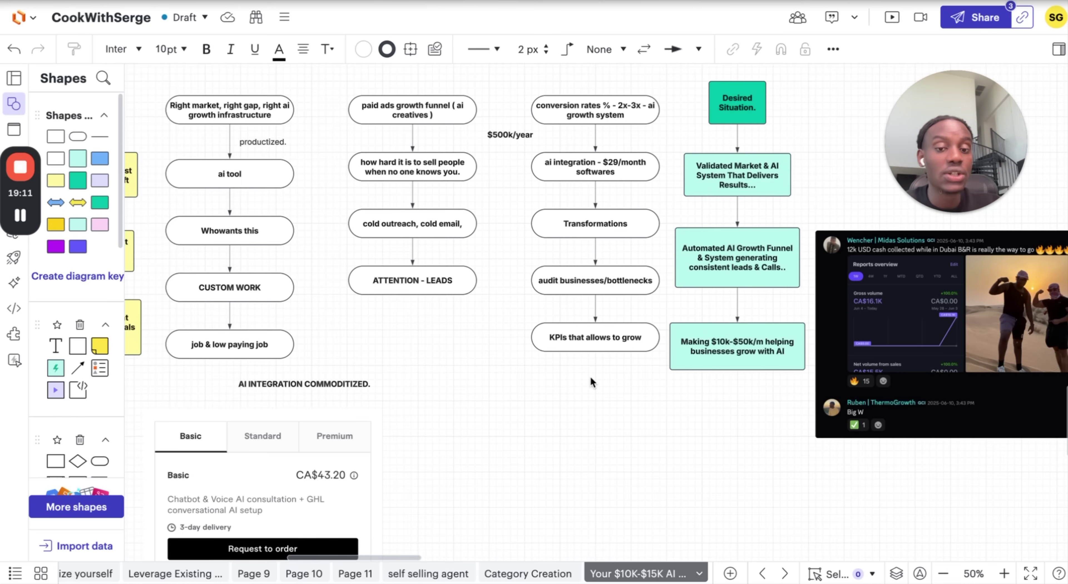
scroll(563, 393, "left", 5)
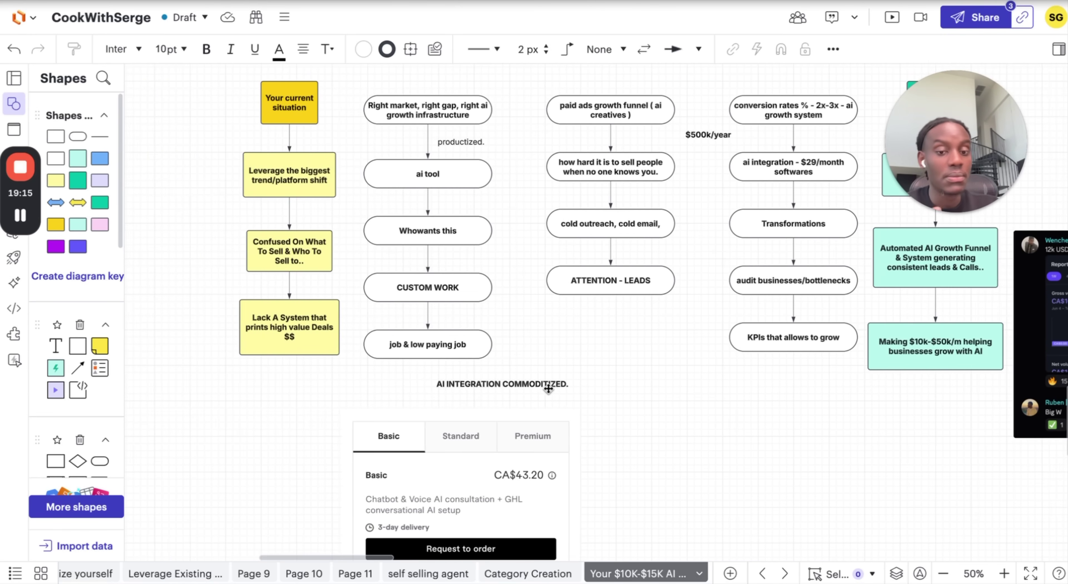
scroll(643, 406, "up", 2)
scroll(643, 406, "left", 1)
scroll(651, 412, "right", 1)
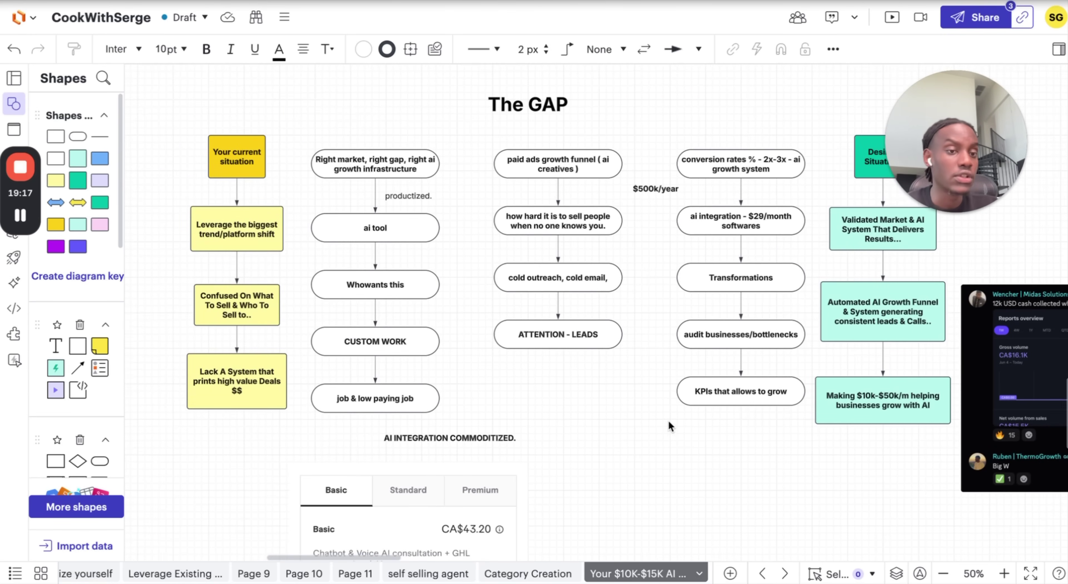
scroll(668, 420, "up", 2)
scroll(669, 420, "right", 1)
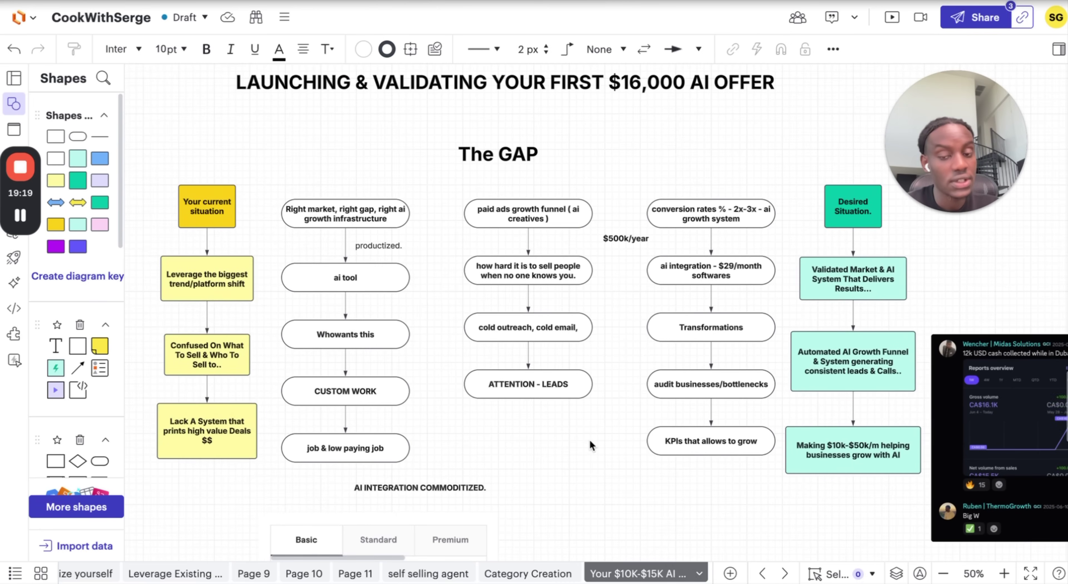